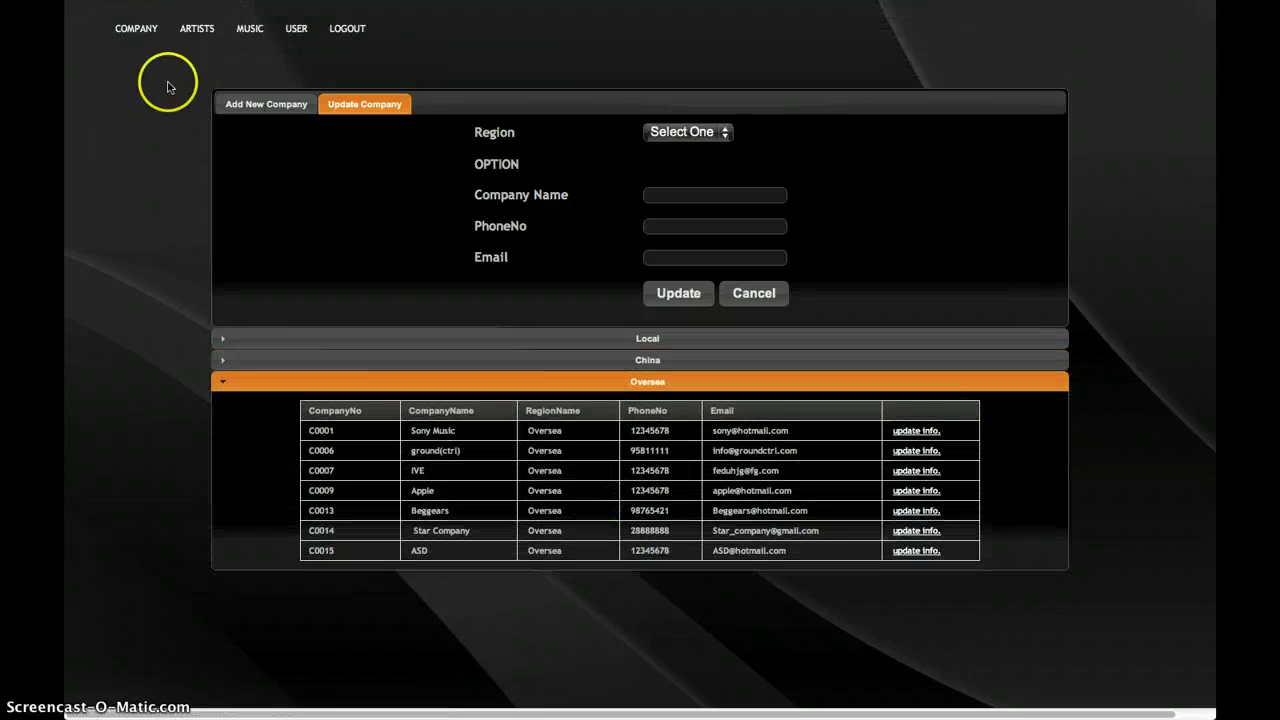
Step: Start a new artist entry with first name Lady, full name Lady GaGa and sex Female
left_click(197, 29)
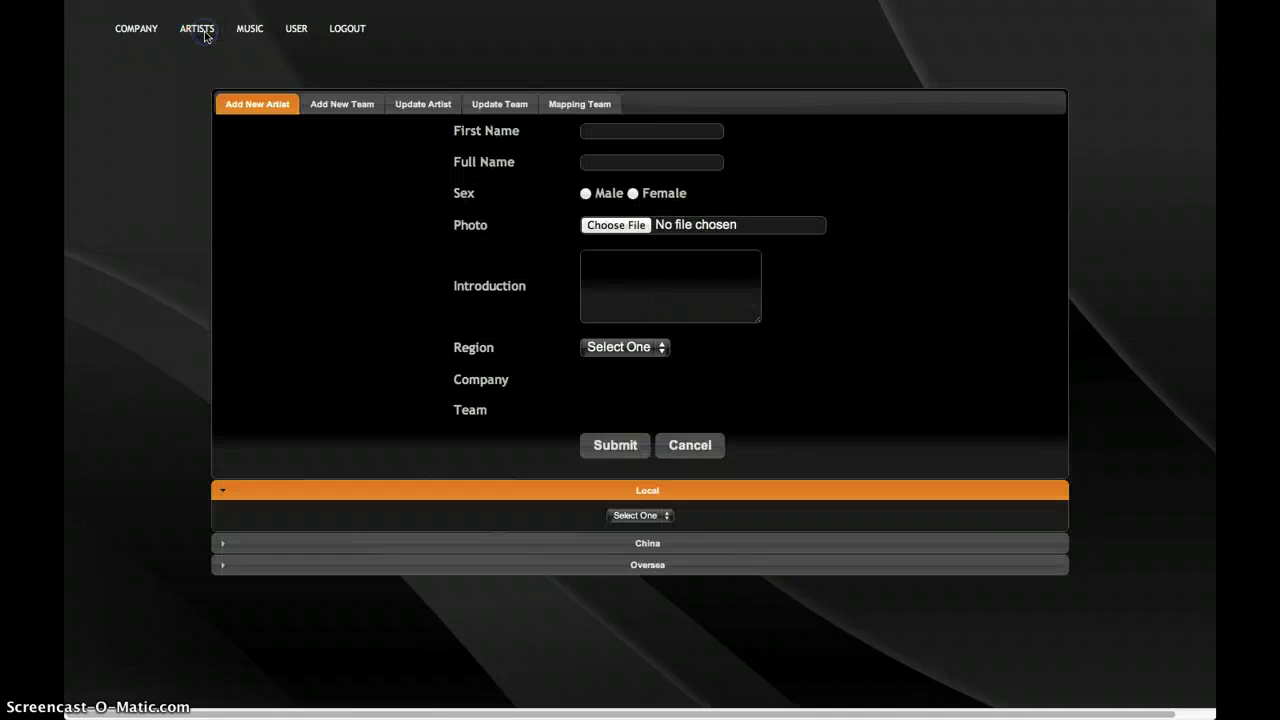
left_click(629, 133)
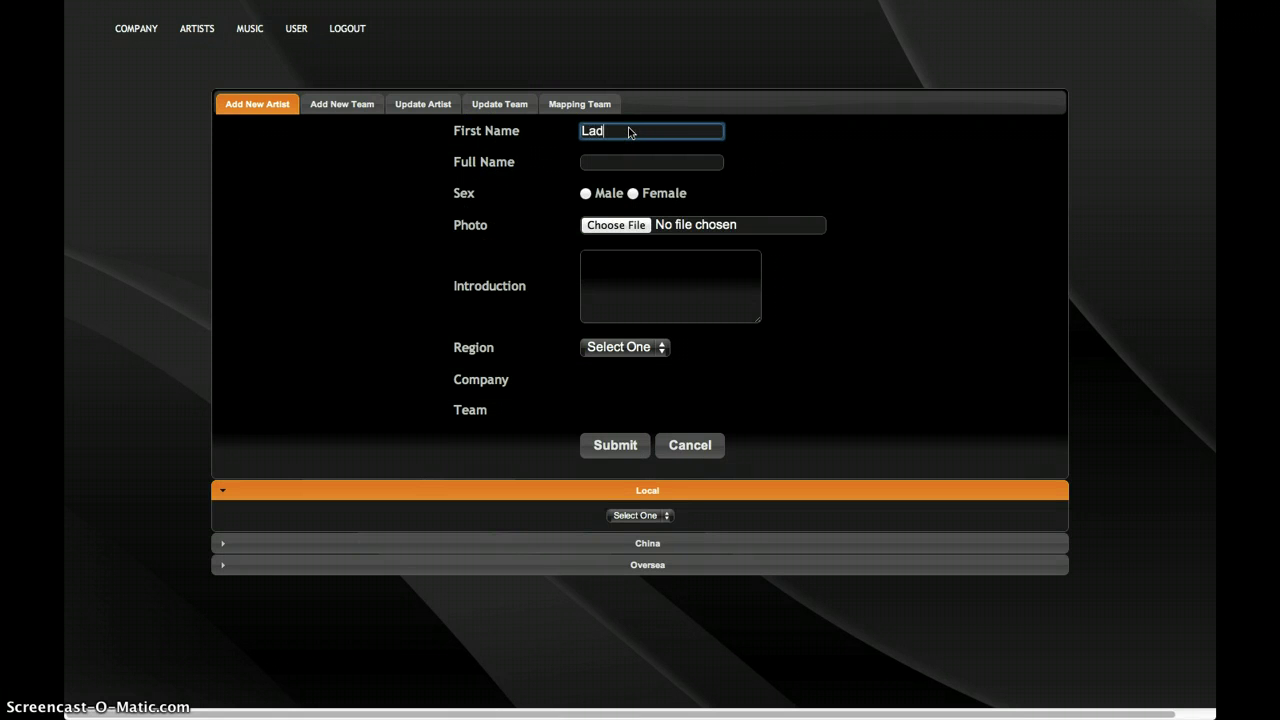
key("Tab")
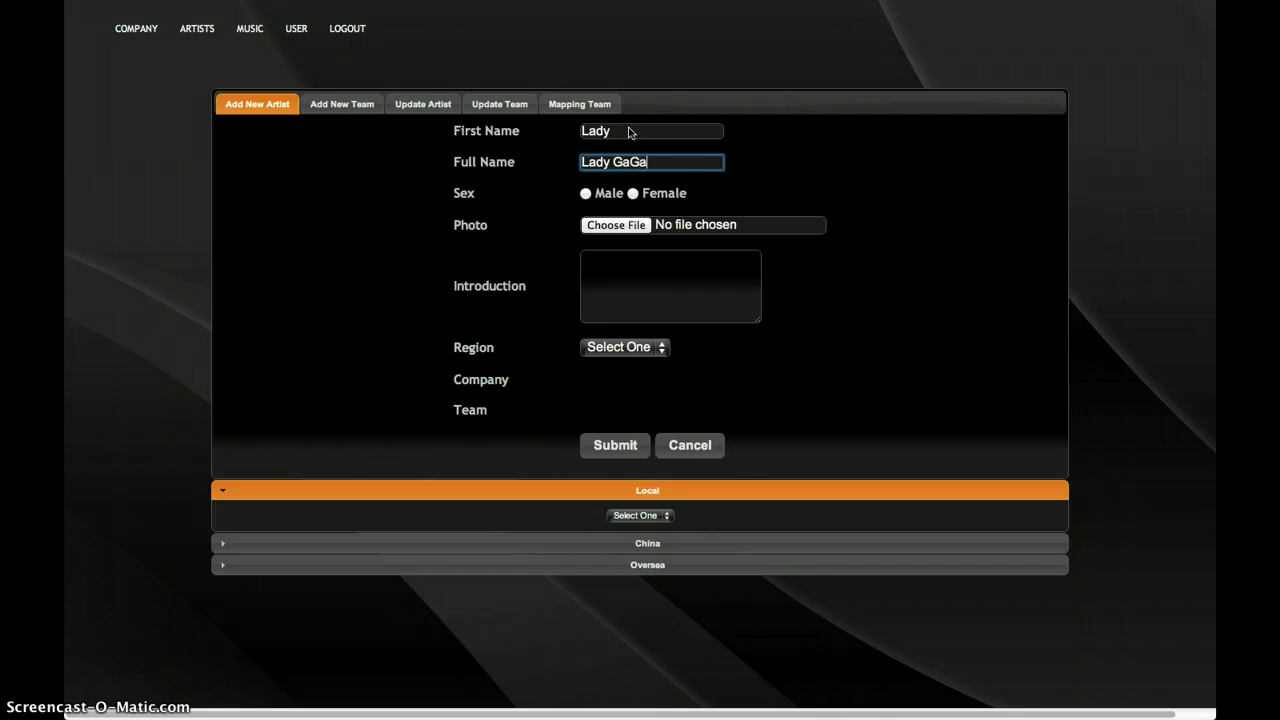
left_click(632, 195)
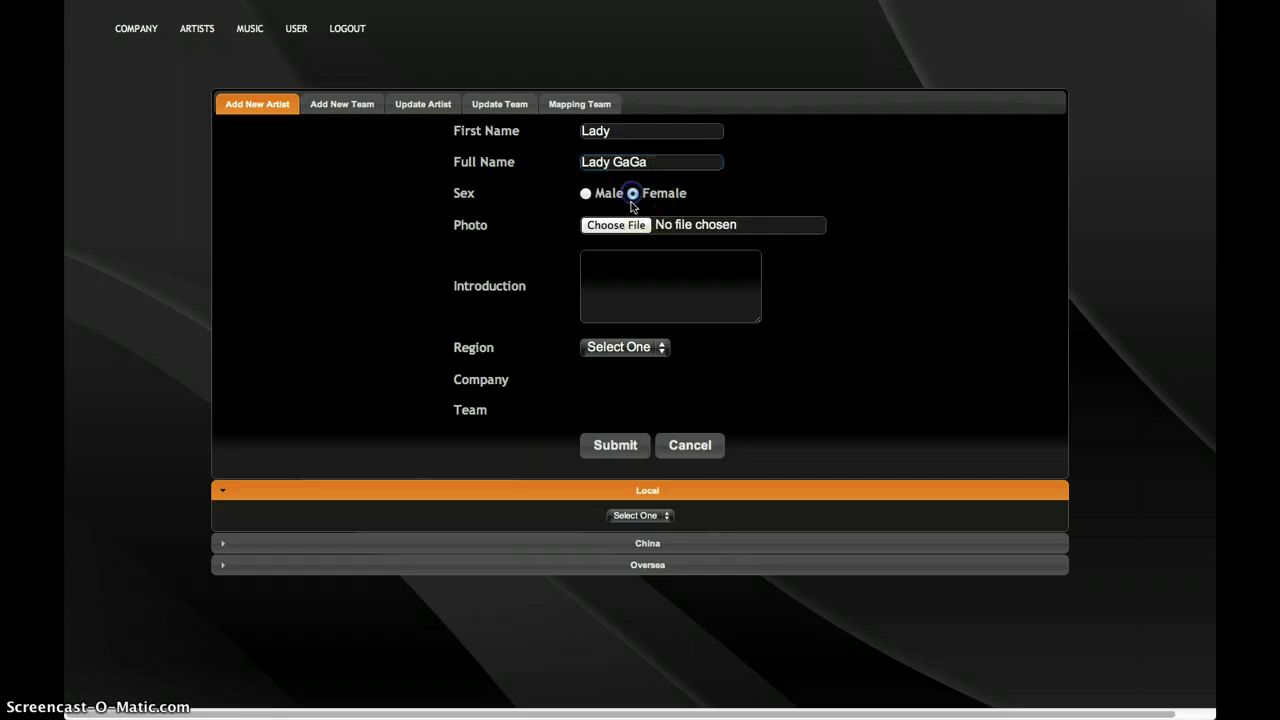
Step: Attach ladygaga.jpg from the lad folder on the KIRA_BATMAN drive as the artist's photo
right_click(618, 230)
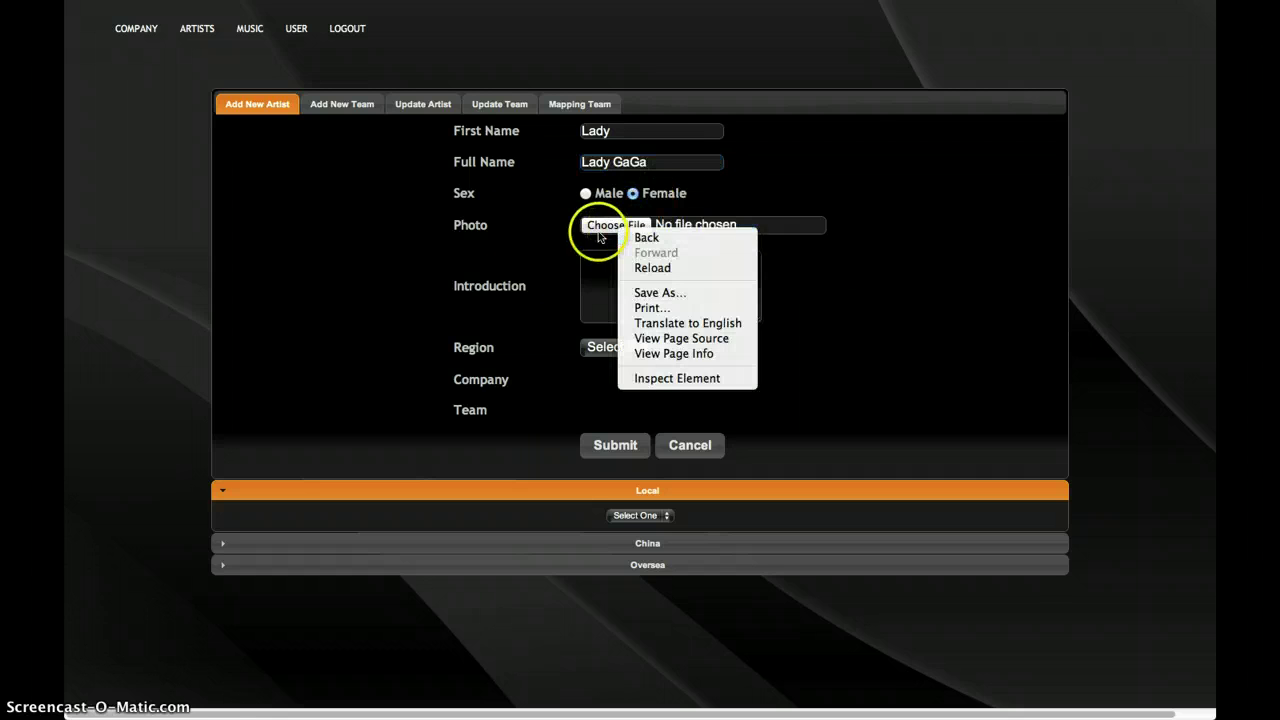
left_click(603, 226)
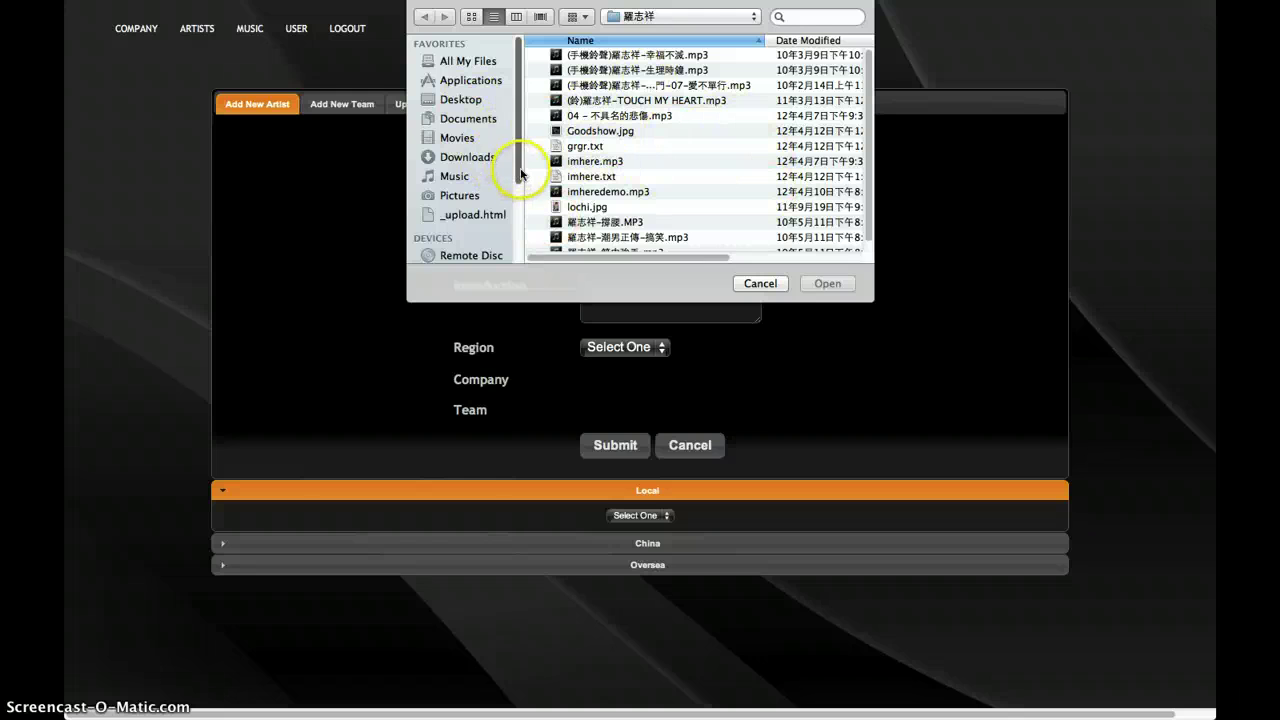
left_click_drag(520, 175, 518, 235)
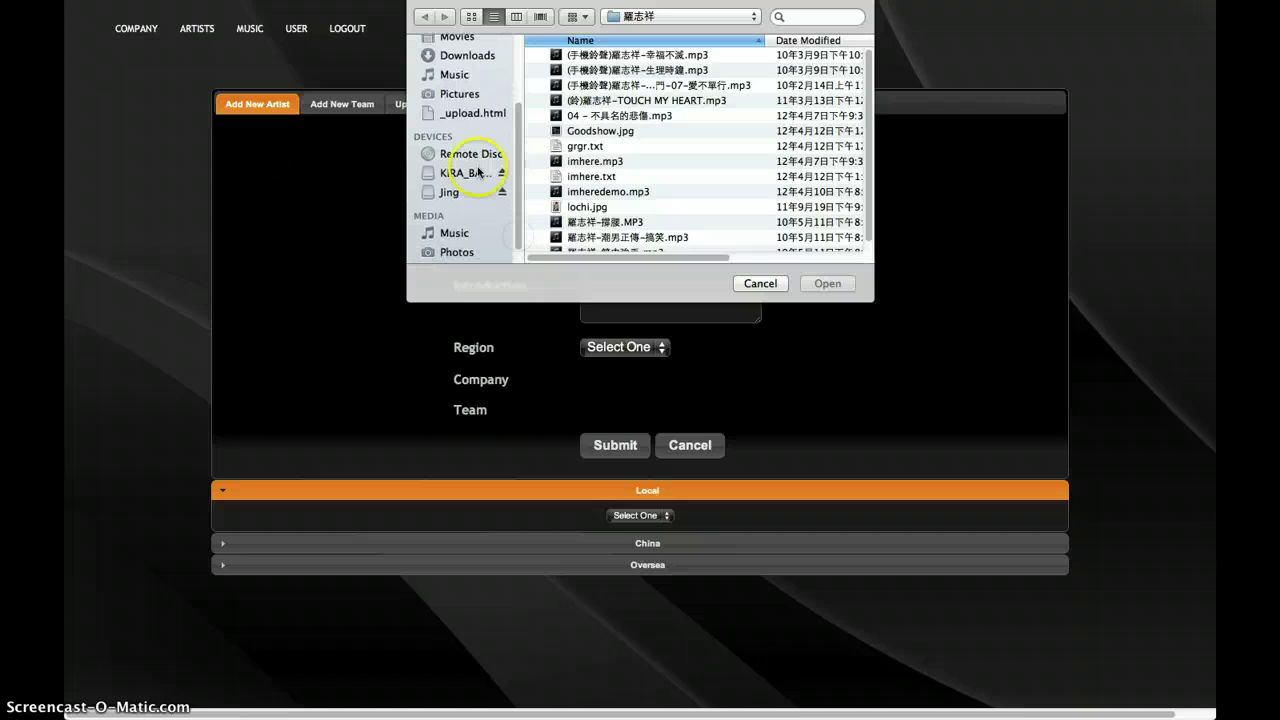
left_click(484, 176)
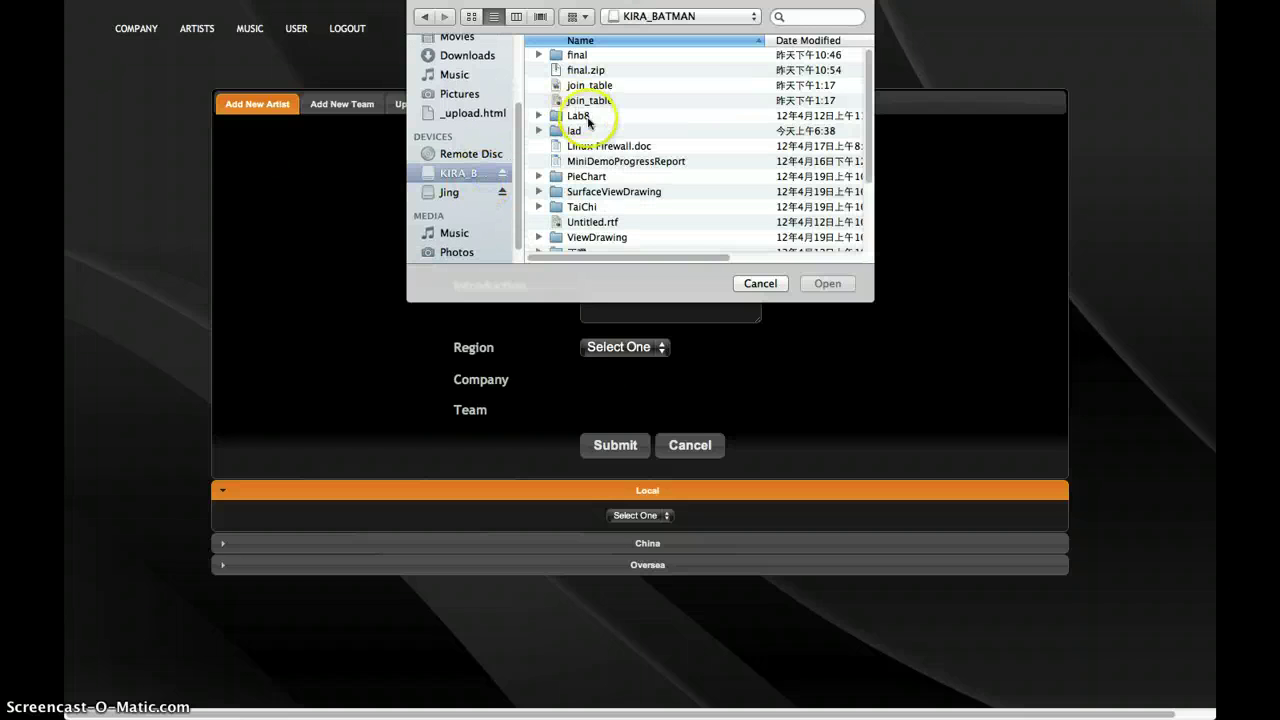
left_click(588, 131)
double_click(588, 131)
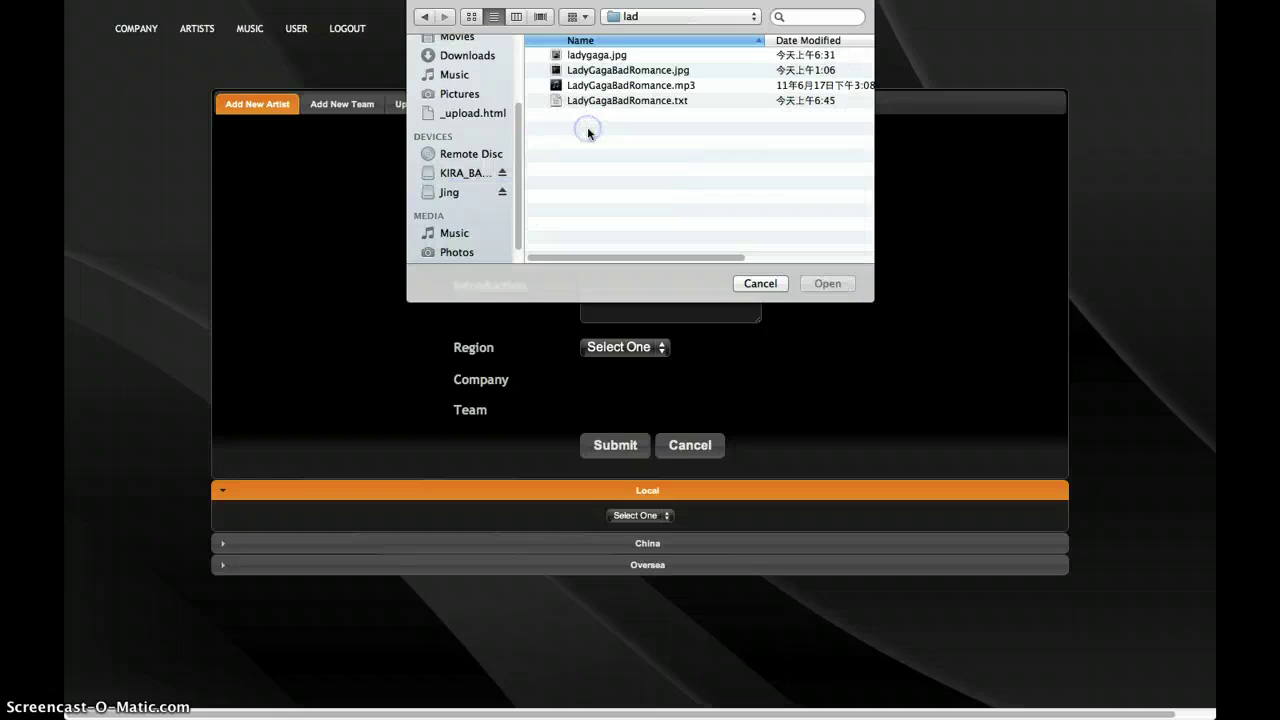
double_click(612, 56)
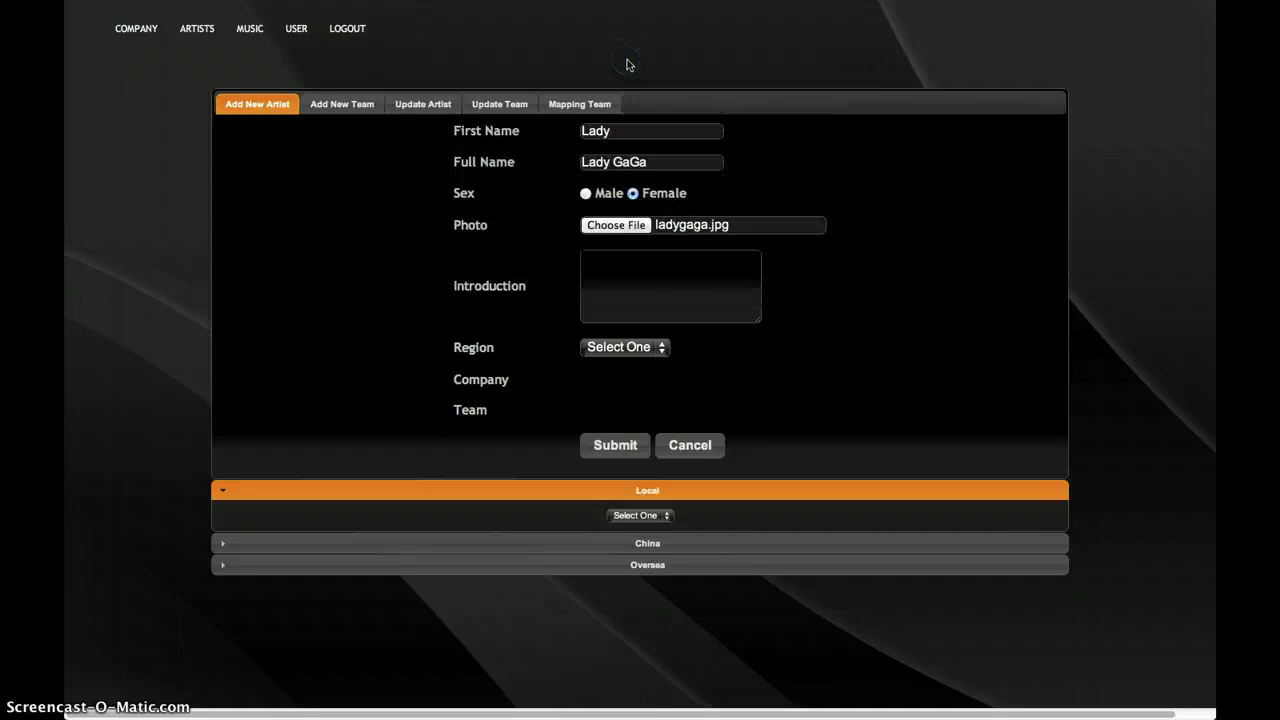
Step: Complete the artist with introduction Lady Gaga, region Oversea, company Star Company and No Team, and submit the entry
left_click(636, 288)
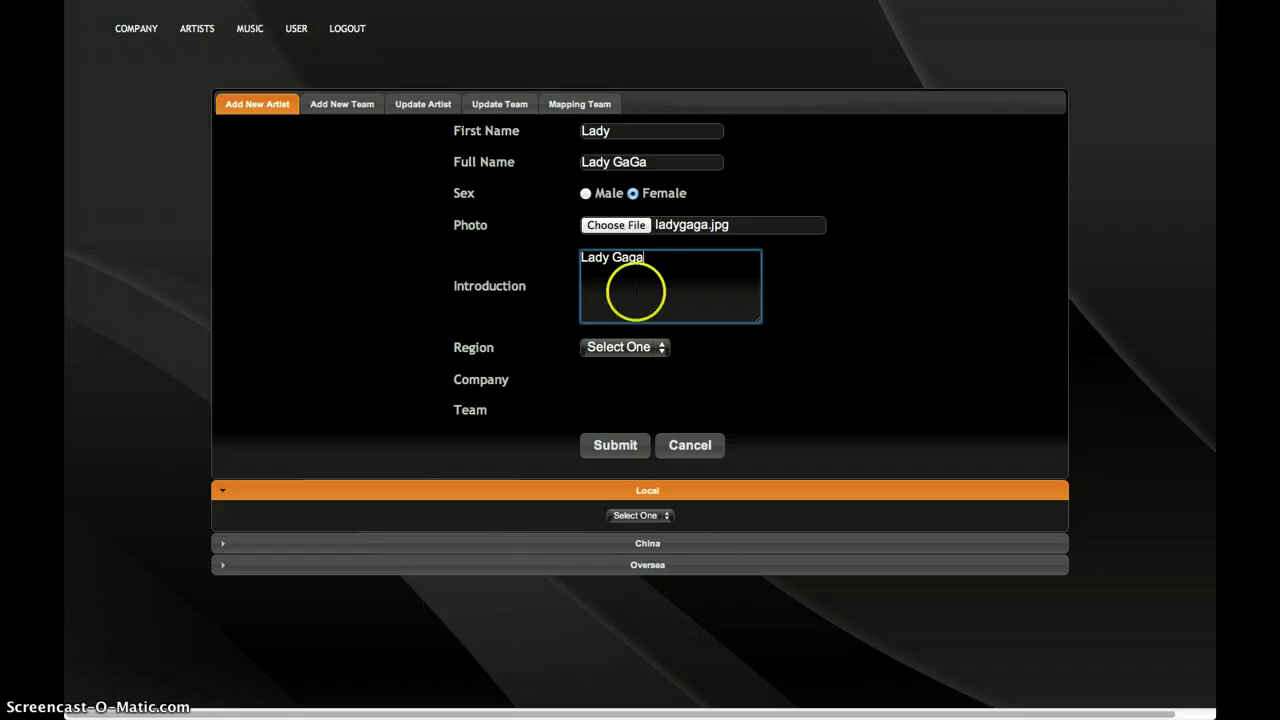
left_click(658, 350)
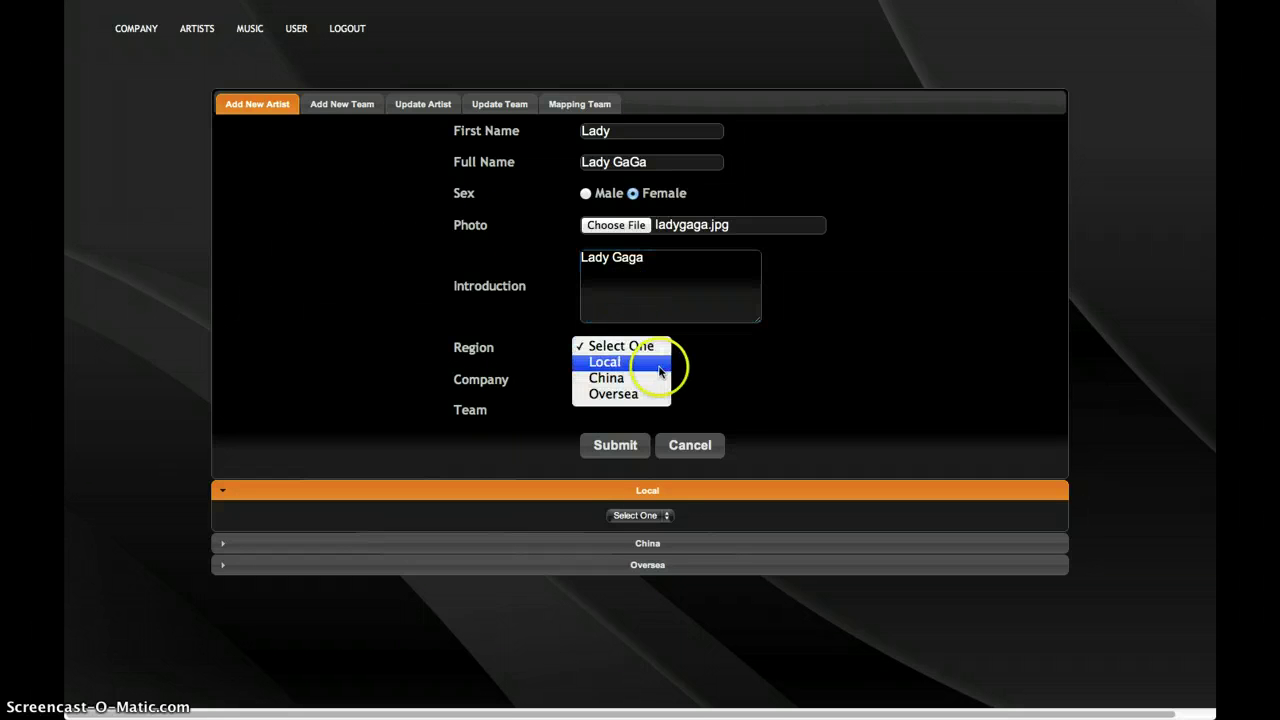
left_click(649, 394)
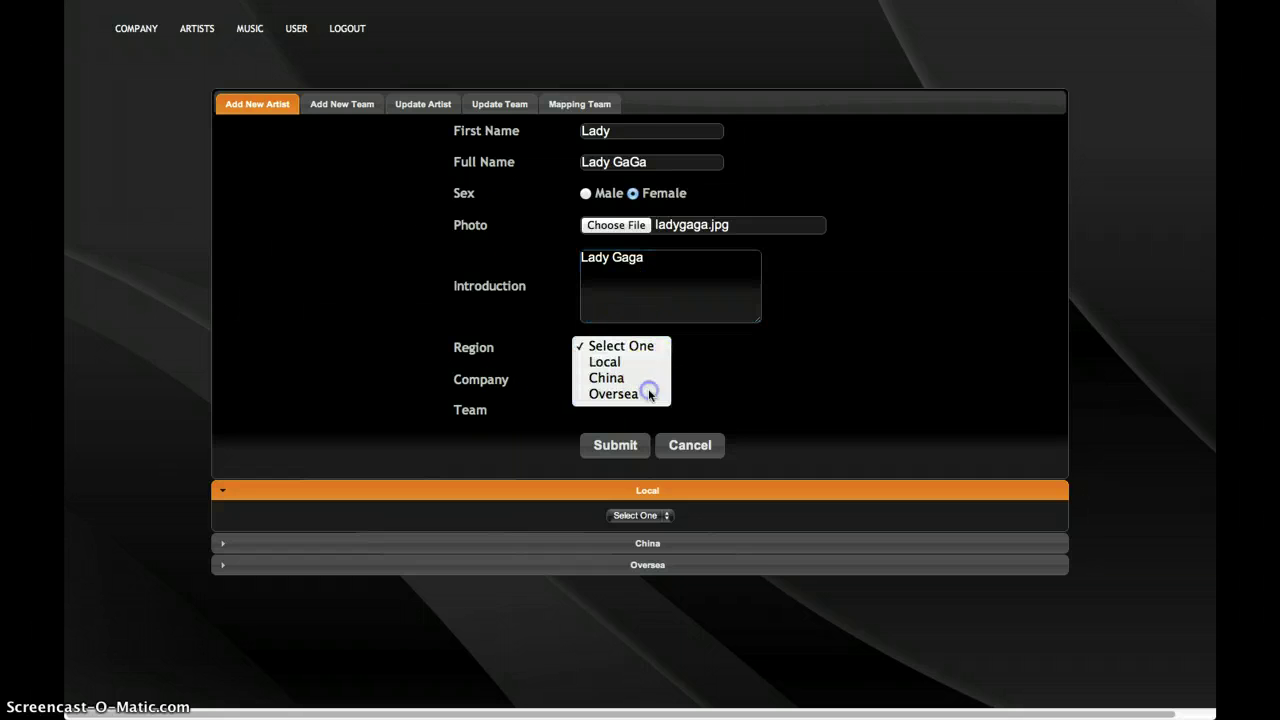
left_click(660, 381)
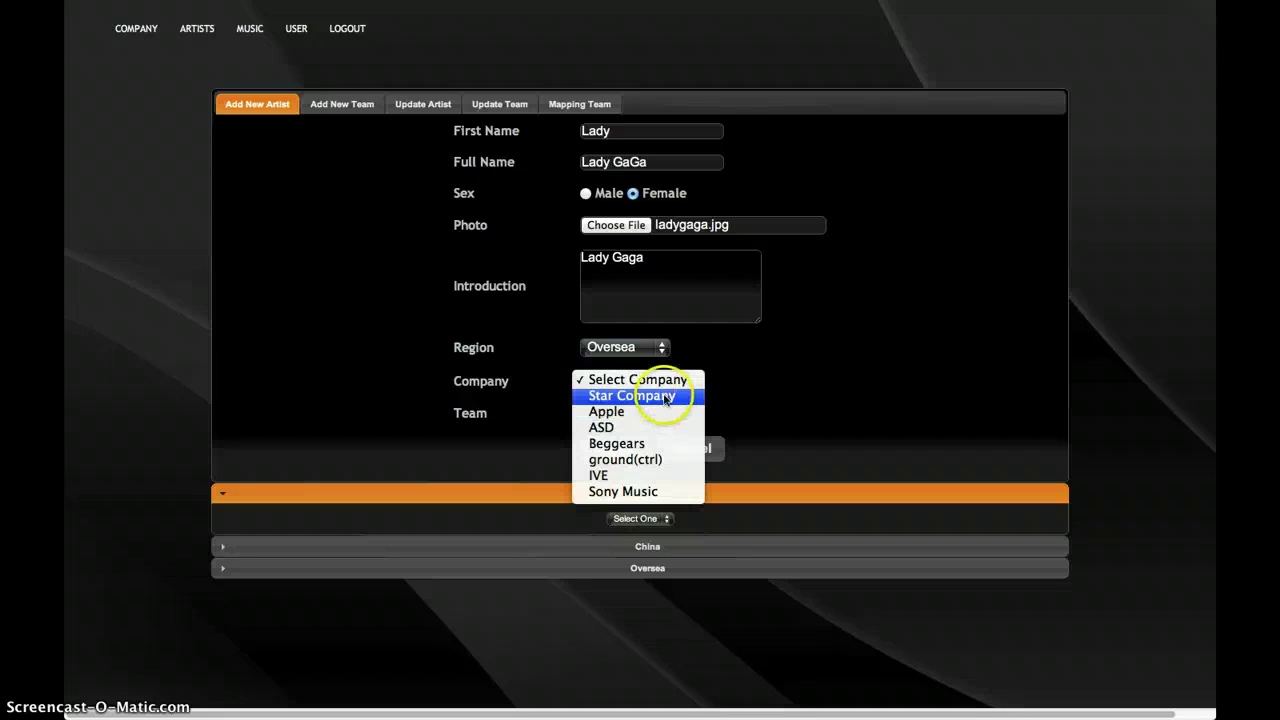
left_click(666, 398)
left_click(655, 415)
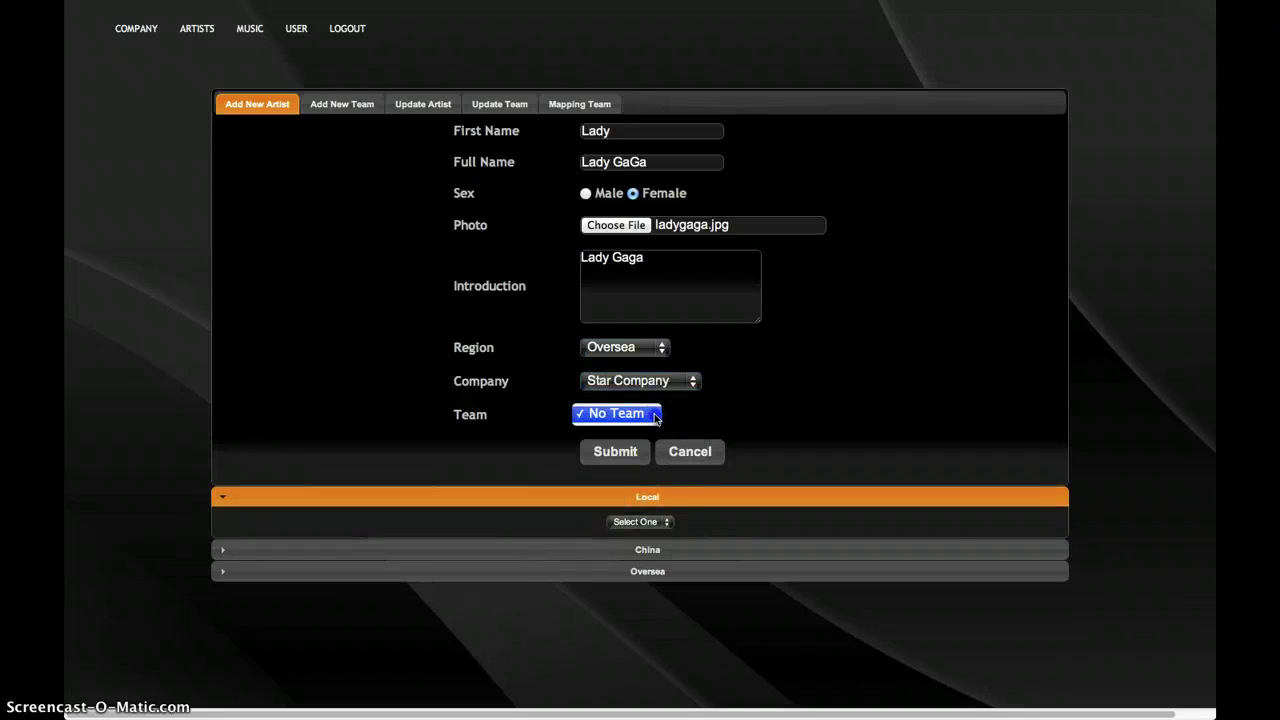
left_click(655, 416)
left_click(630, 446)
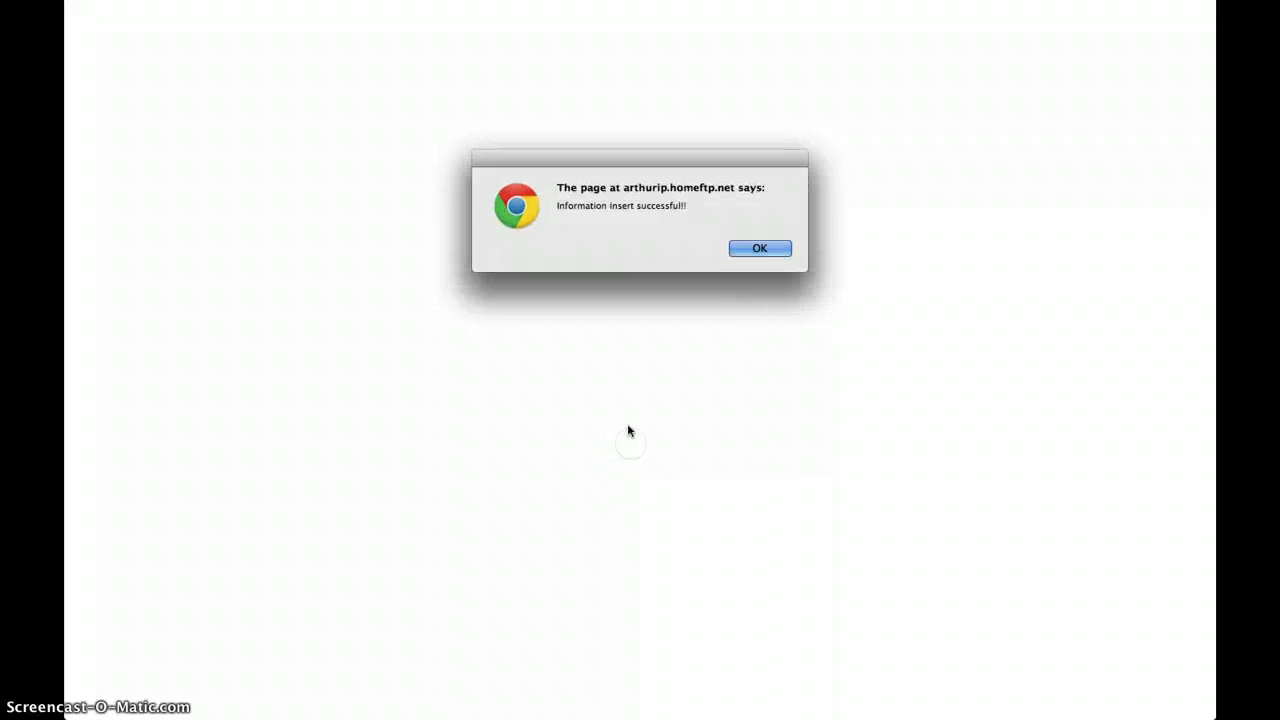
left_click(761, 250)
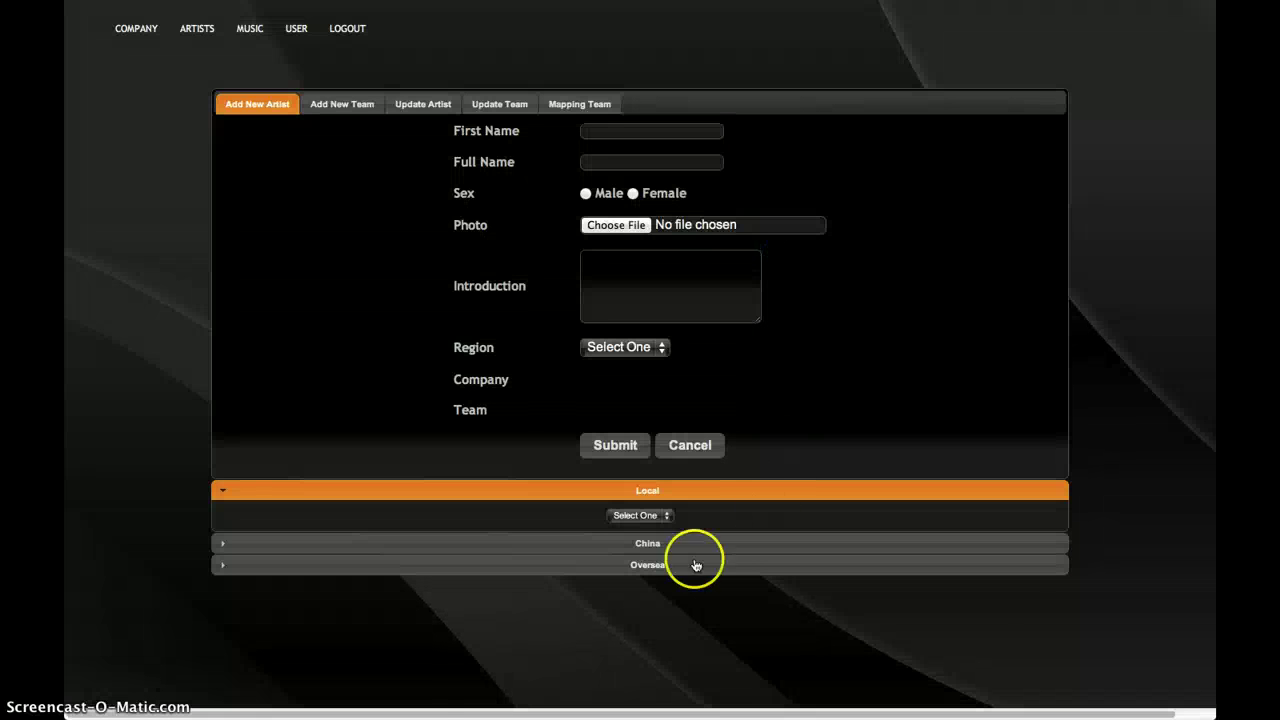
Step: List the female Oversea artists and check the new Lady GaGa record
left_click(696, 565)
left_click(666, 558)
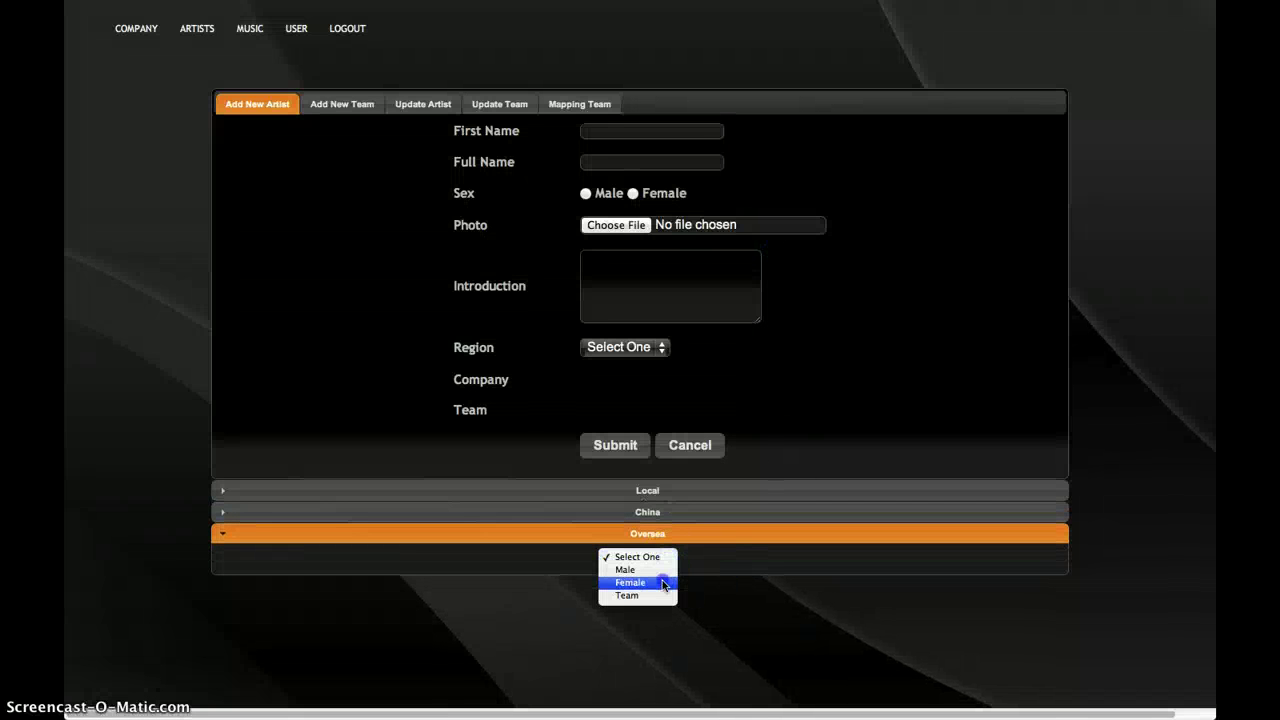
left_click(663, 583)
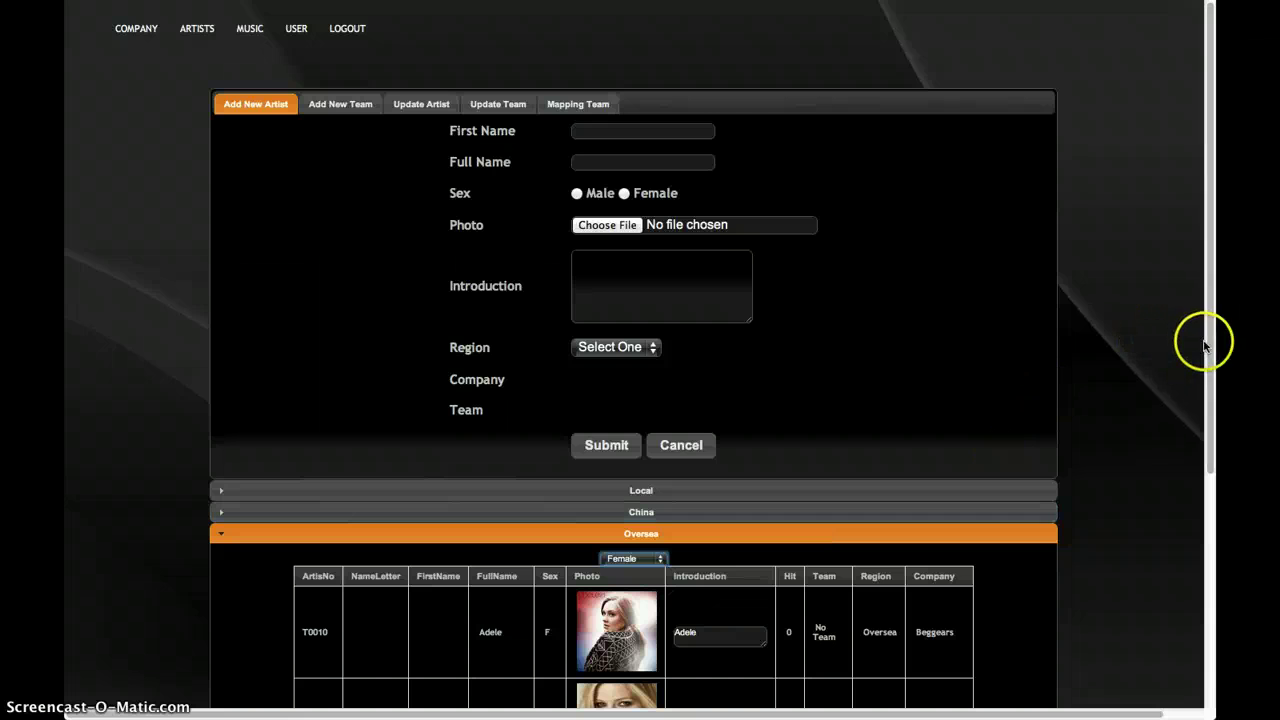
left_click_drag(1204, 345, 1205, 488)
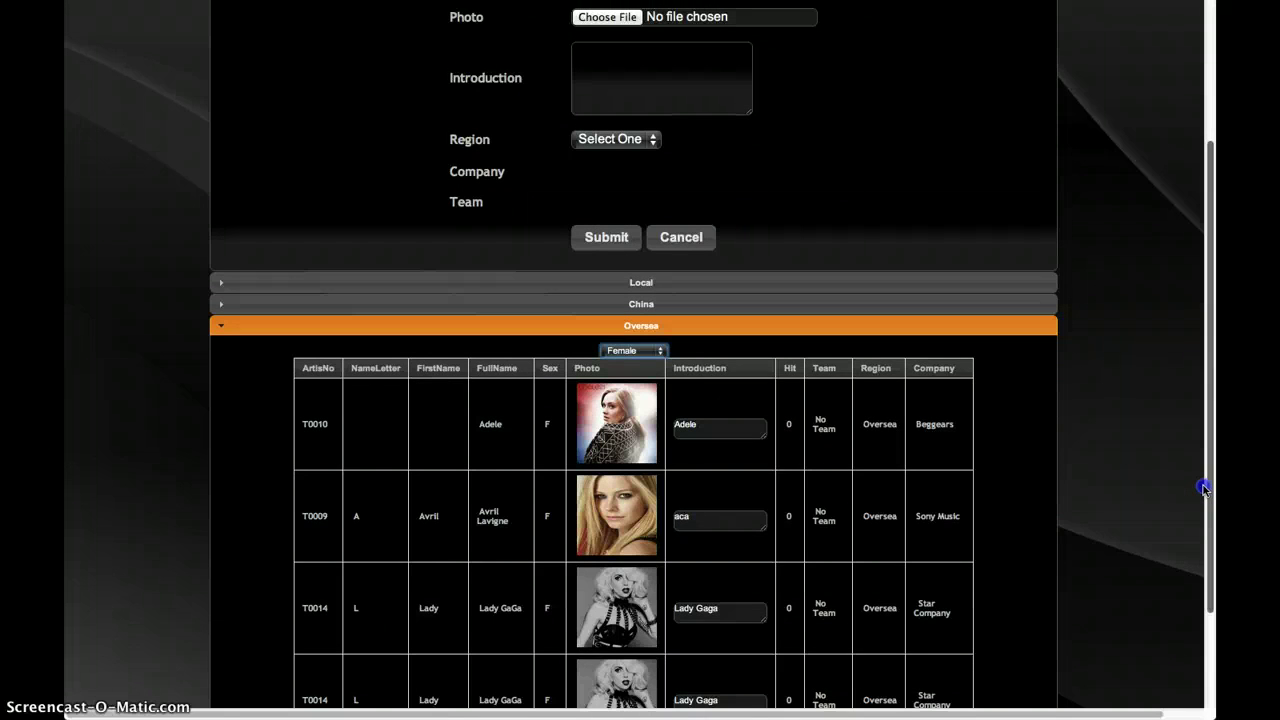
left_click_drag(1204, 488, 1200, 277)
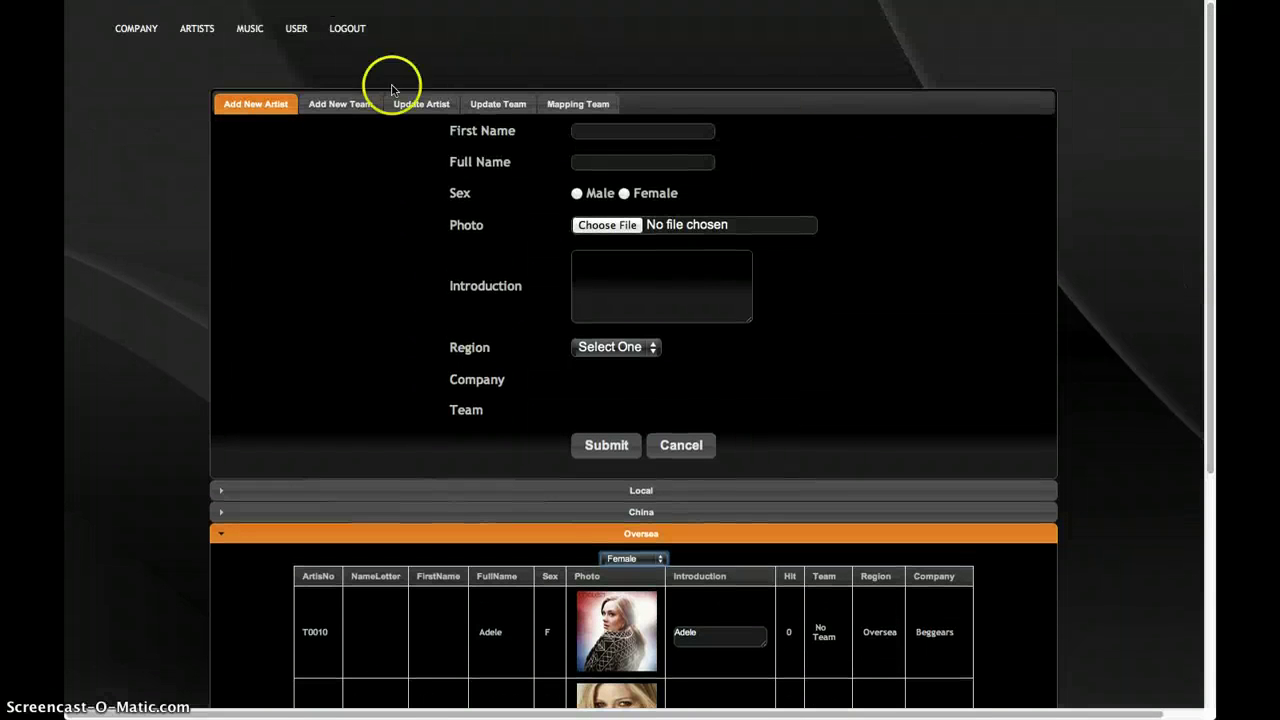
Step: Load Lady GaGa for updating by choosing region Oversea and company Star Company
left_click(363, 104)
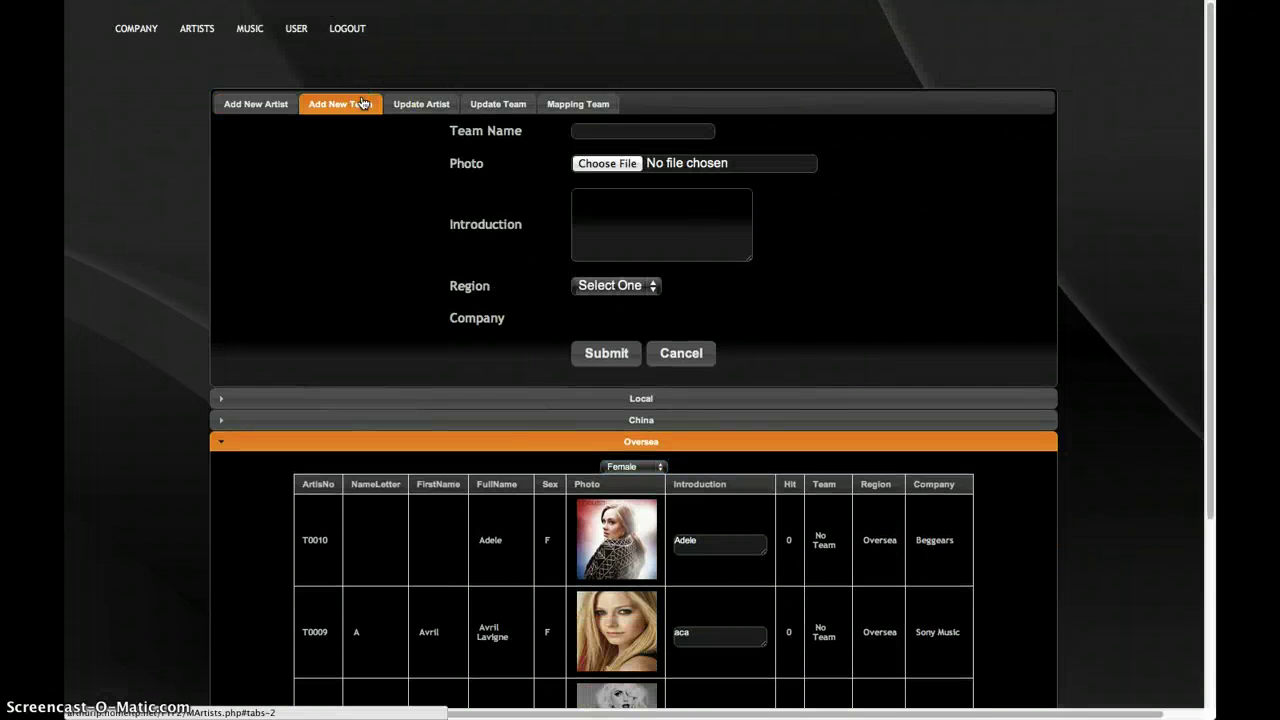
left_click(420, 104)
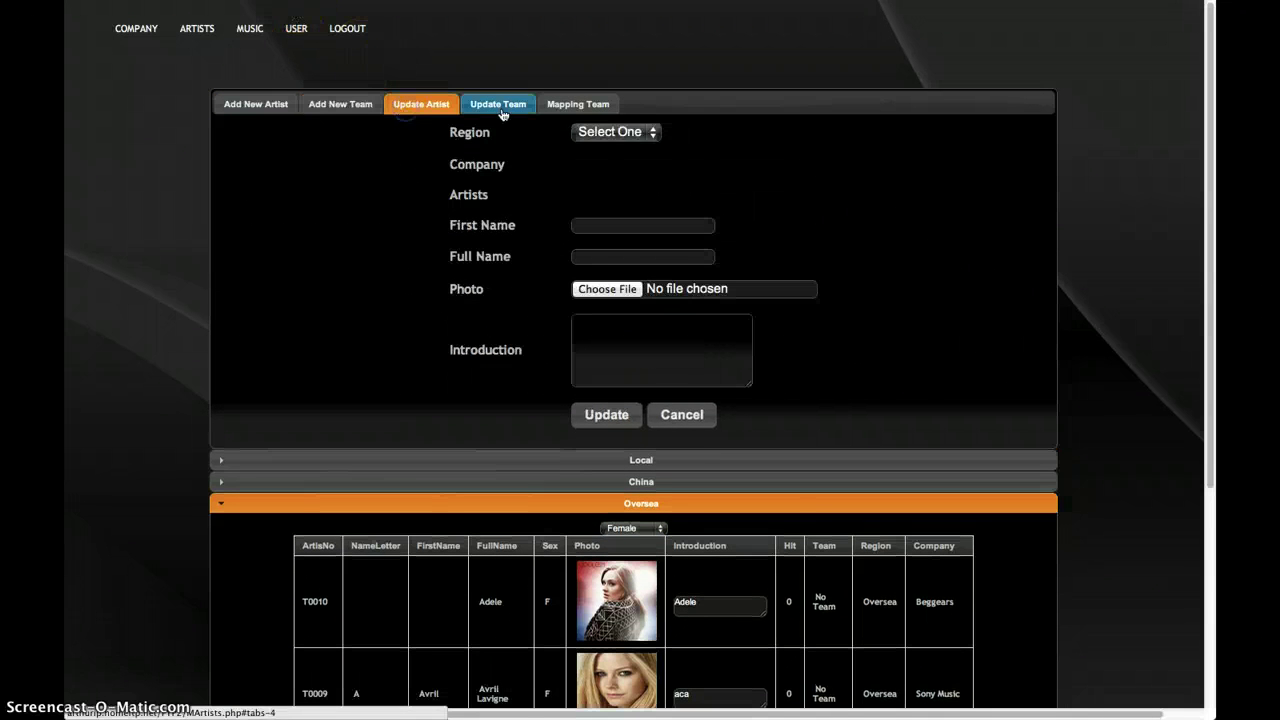
left_click(620, 135)
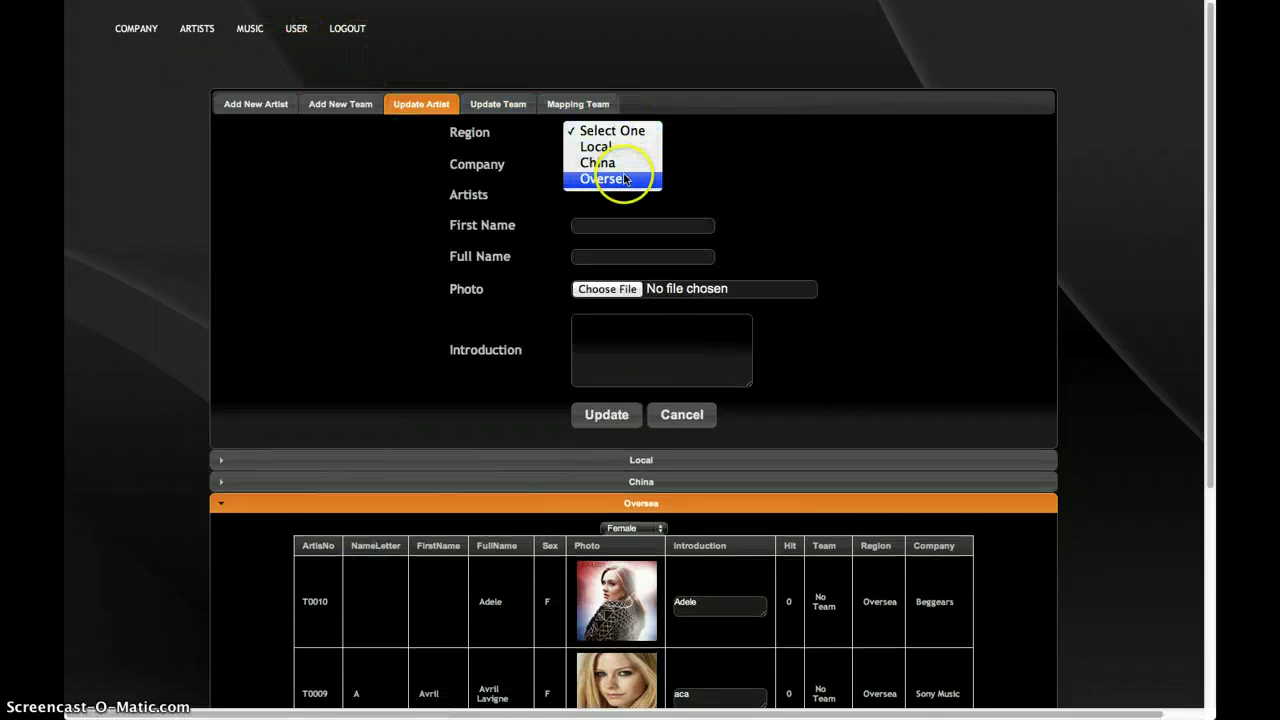
left_click(632, 178)
left_click(652, 165)
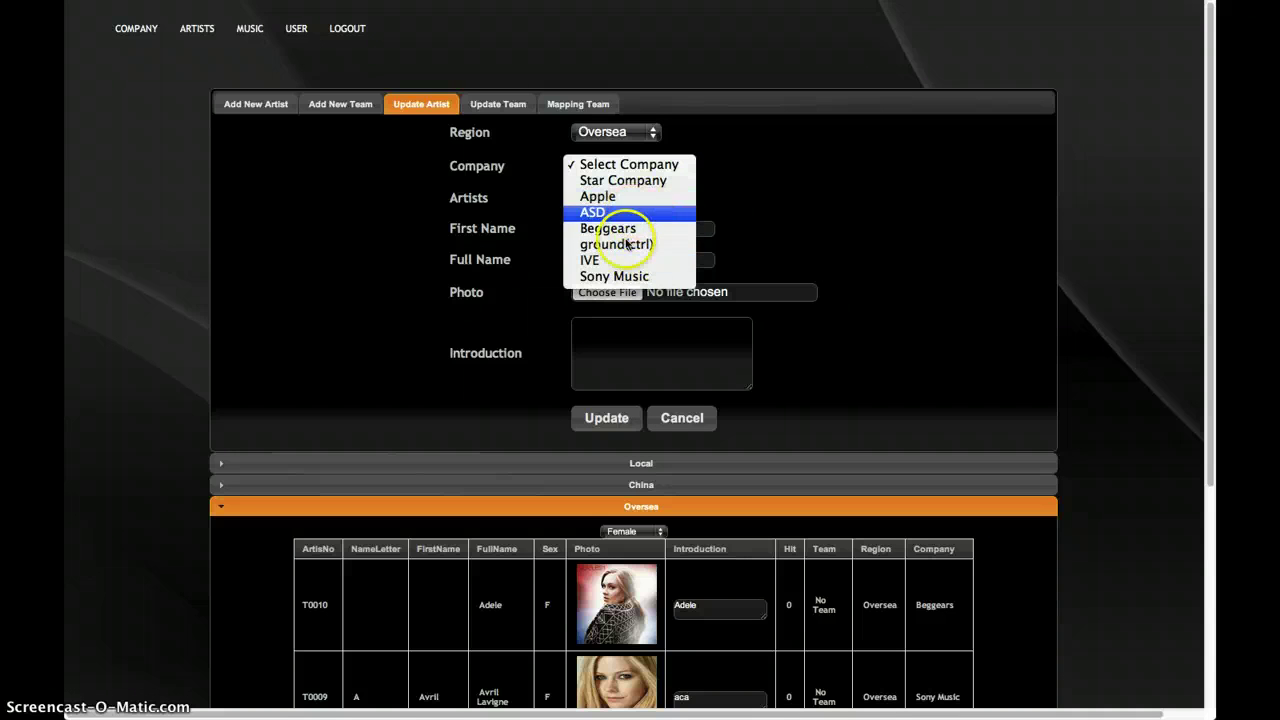
left_click(636, 180)
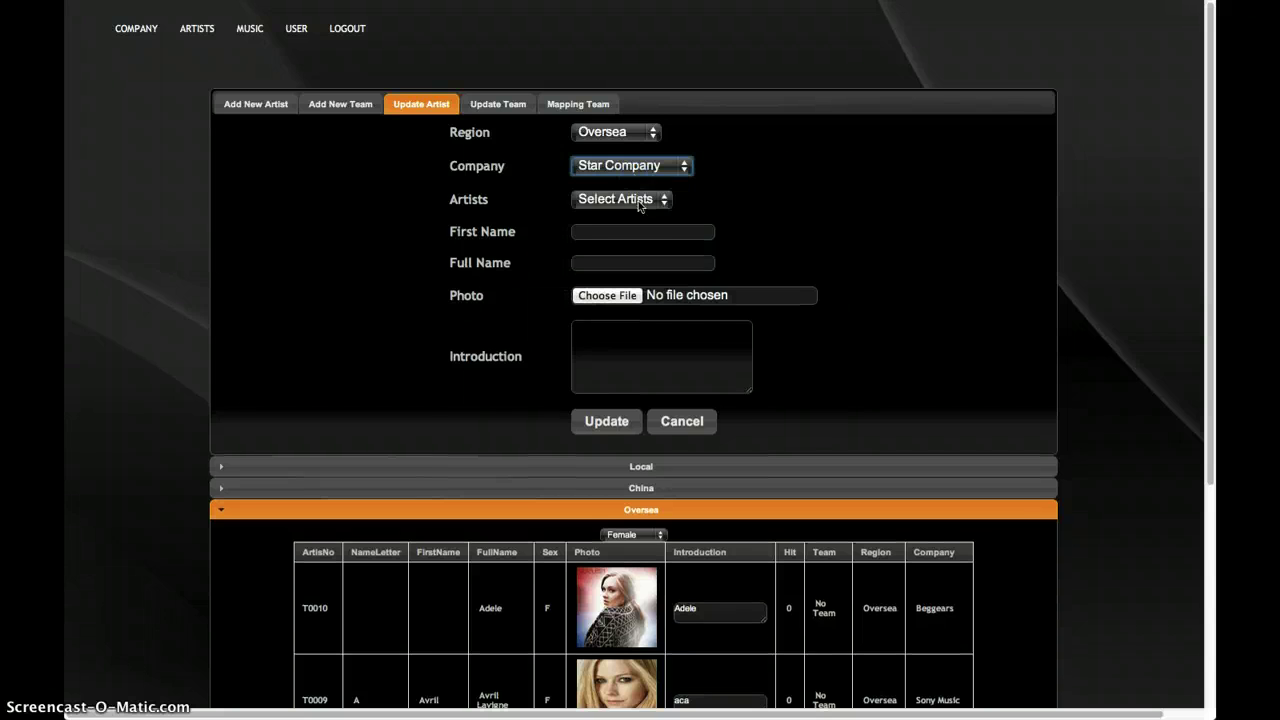
left_click(638, 200)
left_click(640, 215)
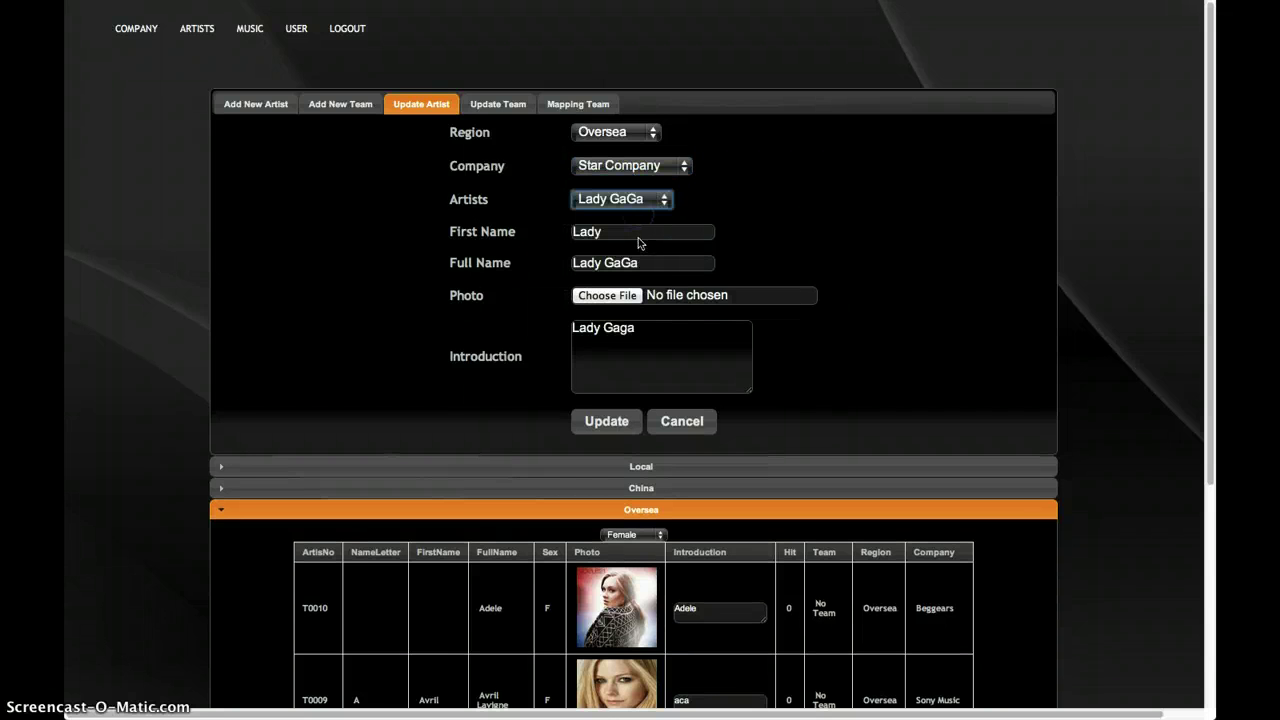
Step: Change the artist's introduction to "Lady Gaga!!!" and save the update
left_click(686, 338)
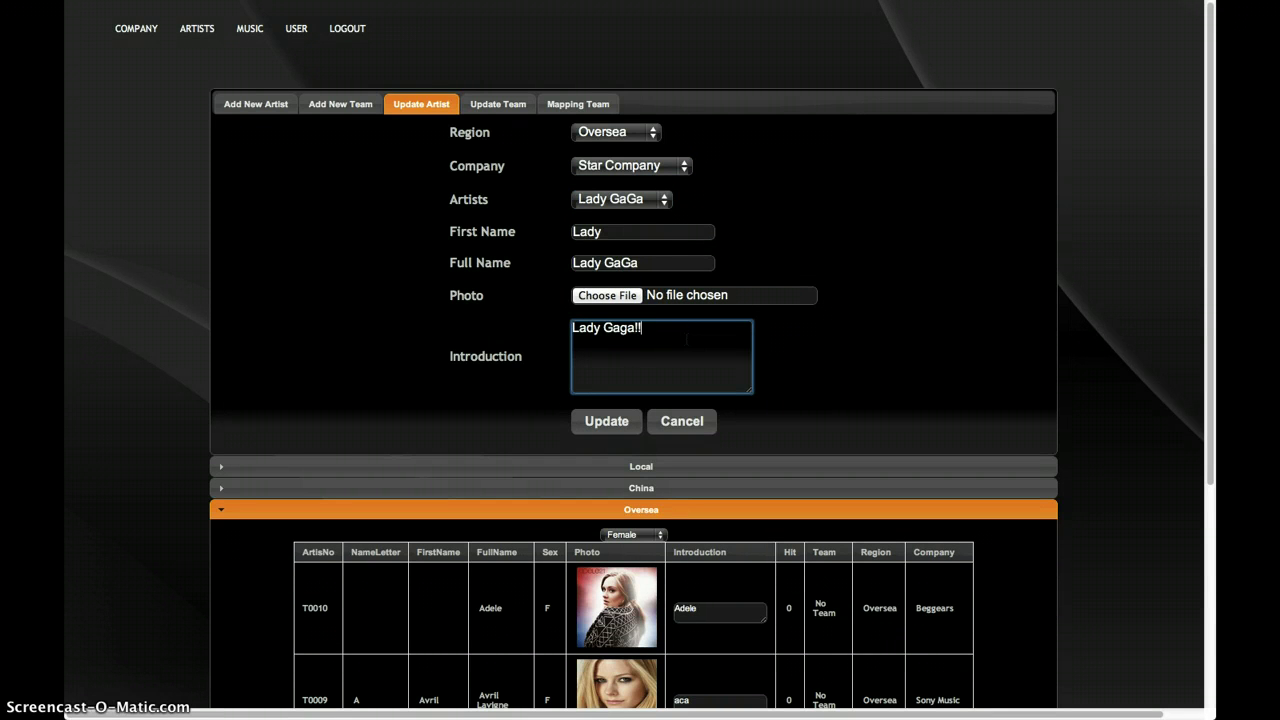
left_click(612, 421)
left_click(768, 252)
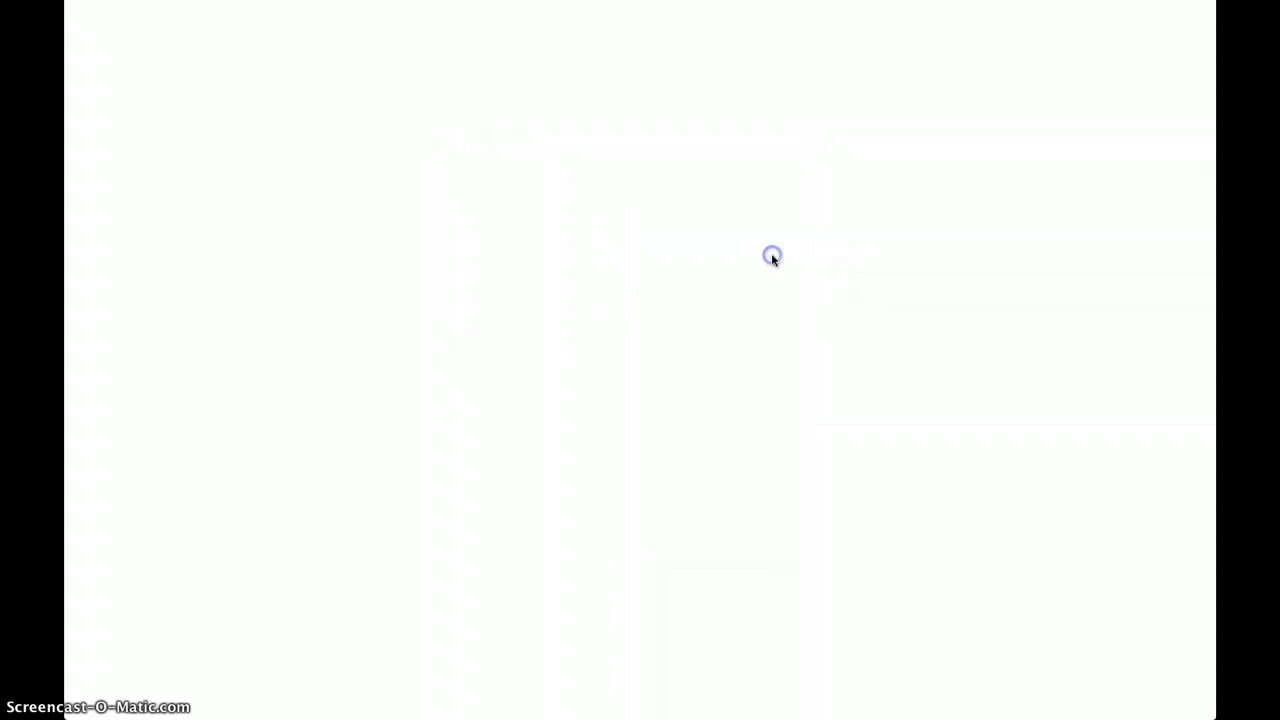
Step: Show the female Oversea artists again and inspect Lady GaGa's updated introduction, enlarging its text box
left_click(743, 566)
left_click(650, 556)
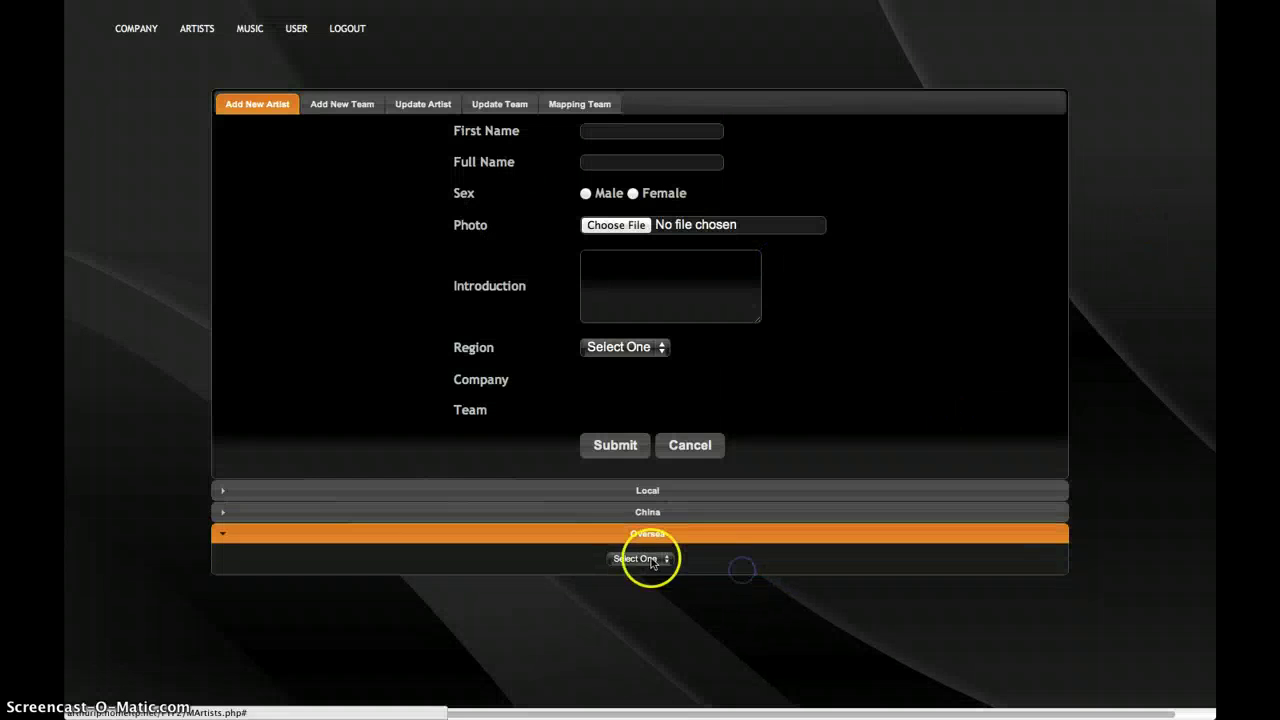
left_click(650, 583)
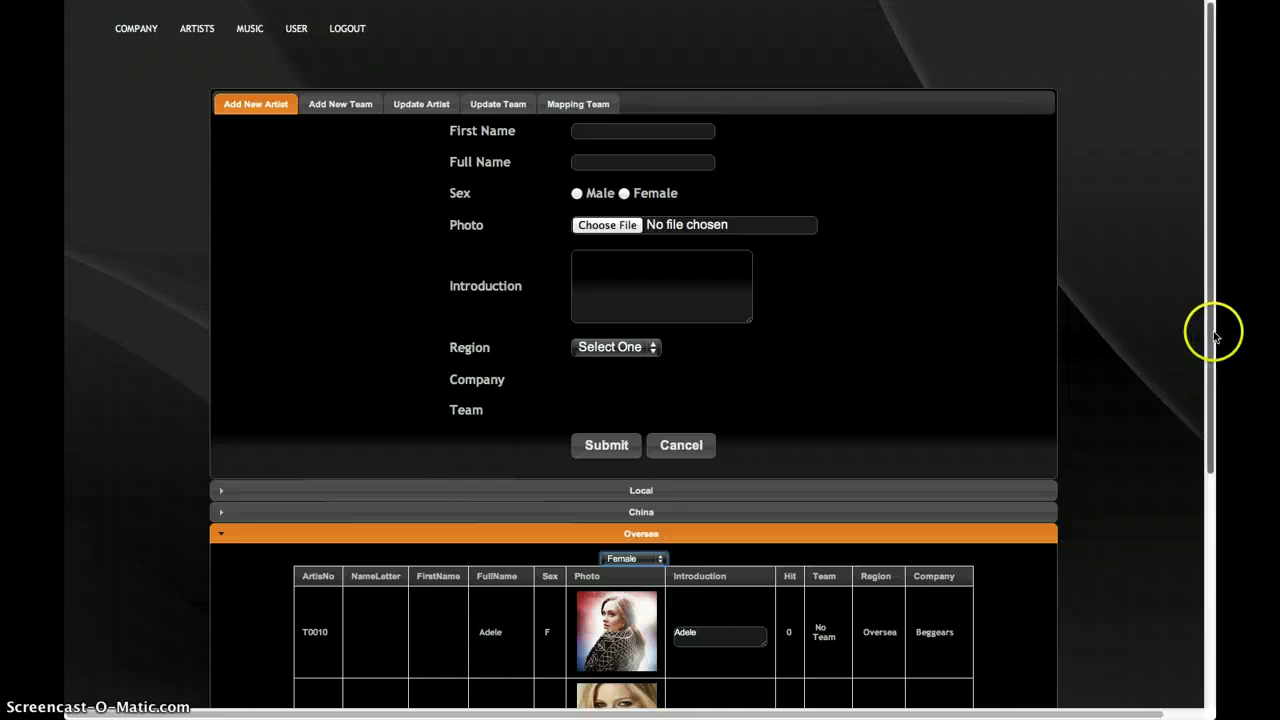
left_click_drag(1213, 330, 1215, 449)
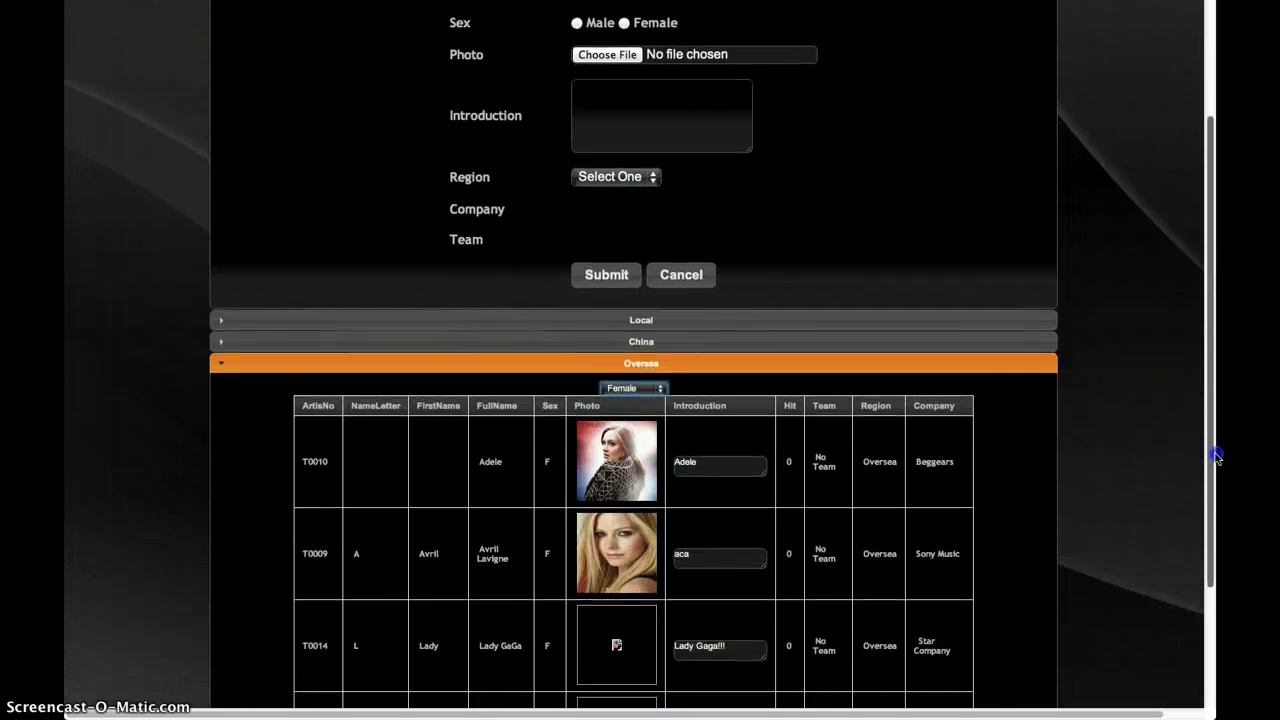
left_click_drag(765, 676, 795, 688)
left_click(751, 671)
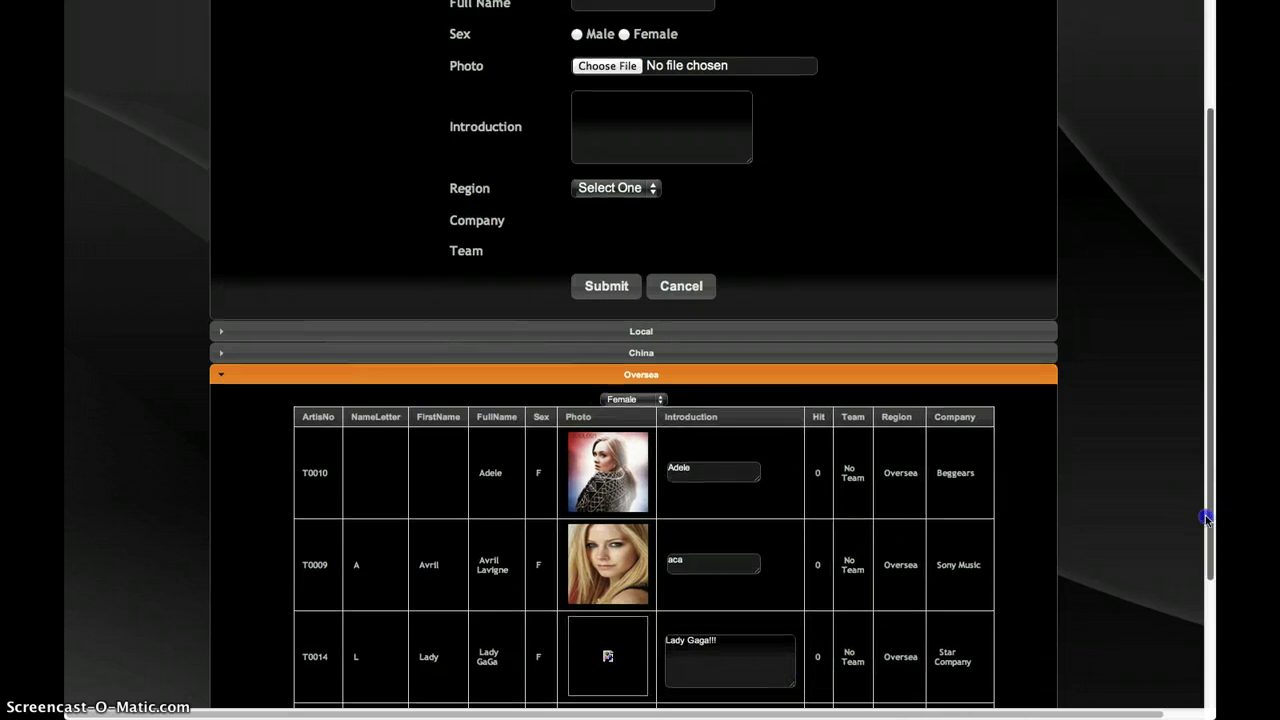
left_click_drag(1206, 519, 1211, 408)
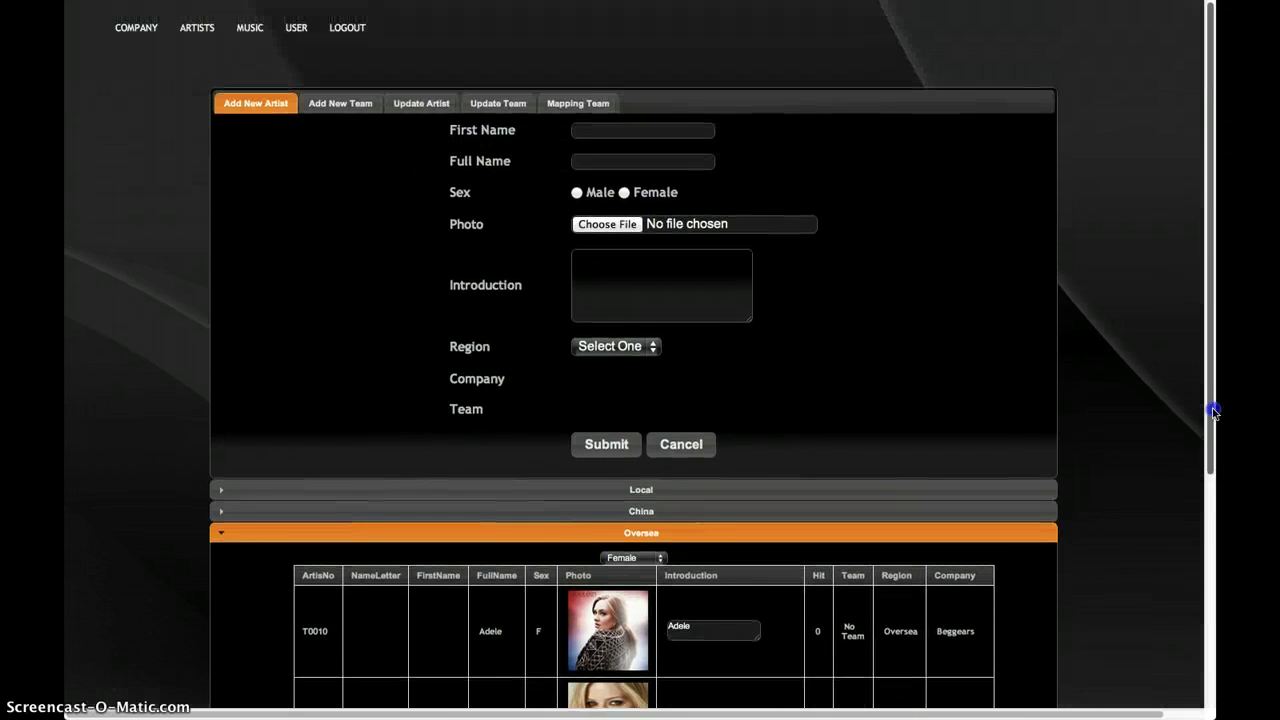
Step: Load Lady GaGa's record for another update, choosing region Oversea, company Star Company and artist Lady GaGa
left_click(424, 109)
left_click(648, 131)
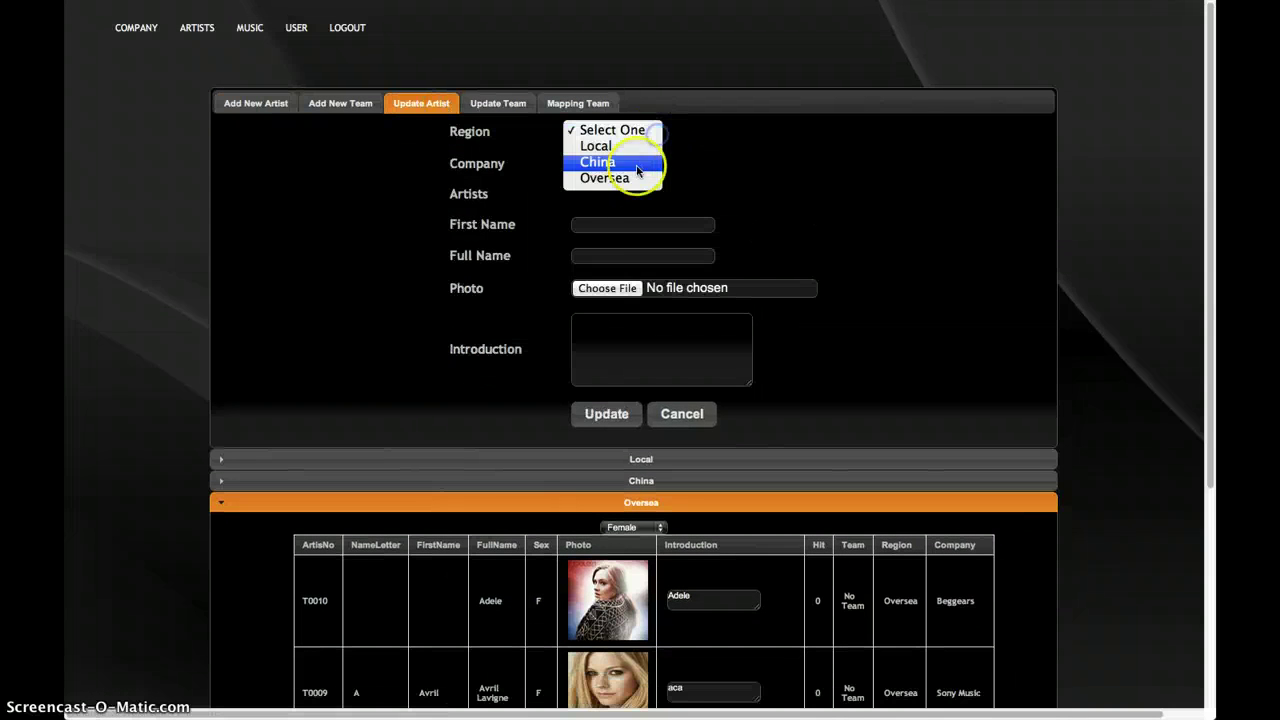
left_click(639, 177)
left_click(652, 165)
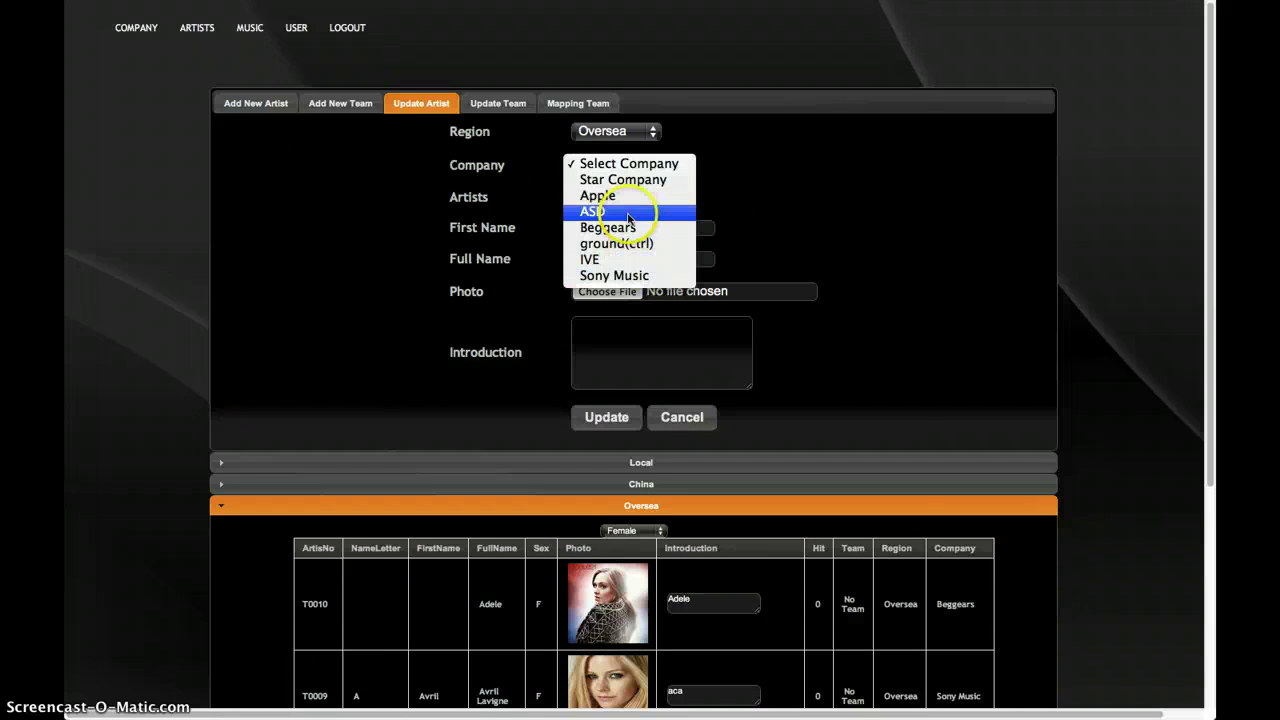
left_click(630, 179)
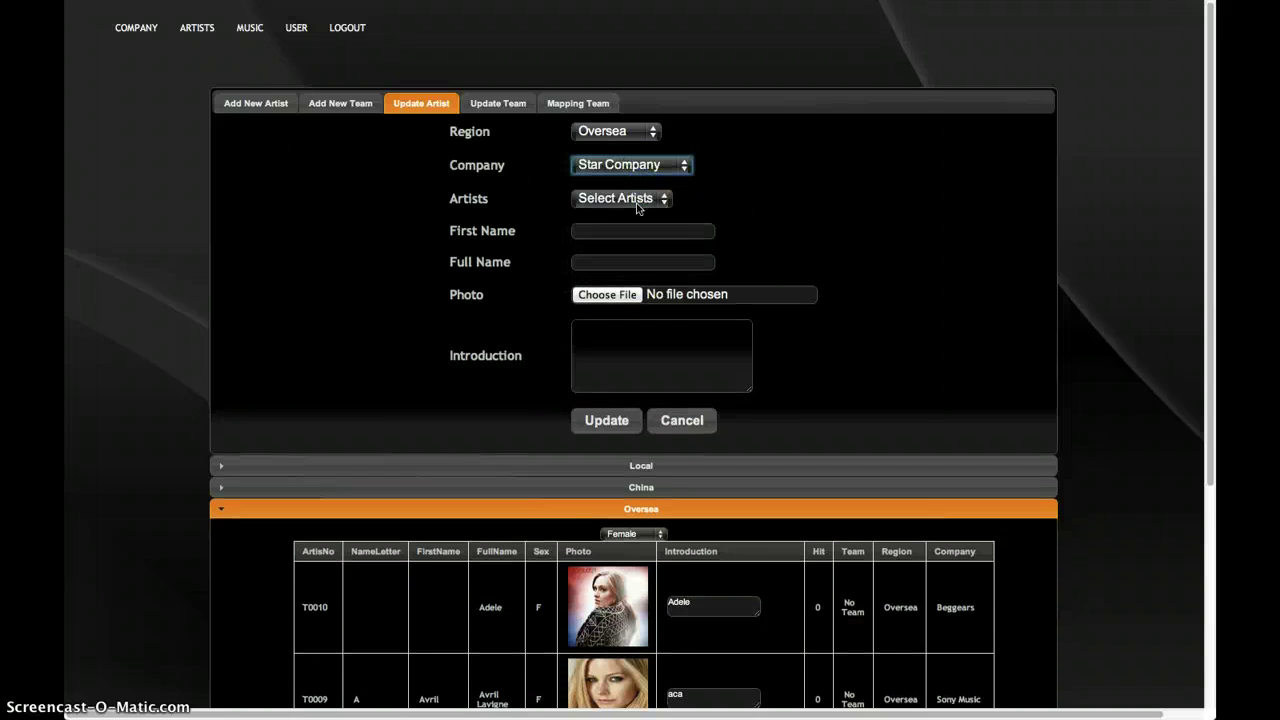
left_click(637, 199)
left_click(634, 214)
Step: Choose ladygaga.jpg as the artist's photo and save the update
left_click(655, 294)
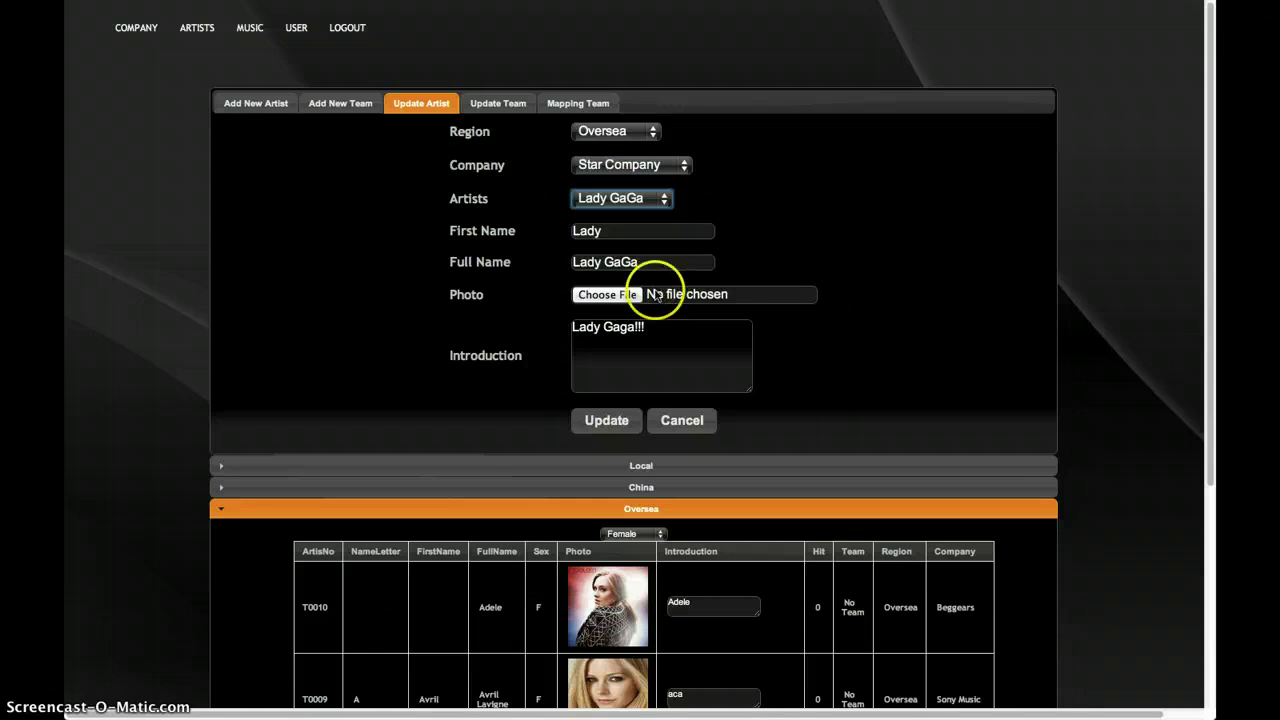
left_click(610, 60)
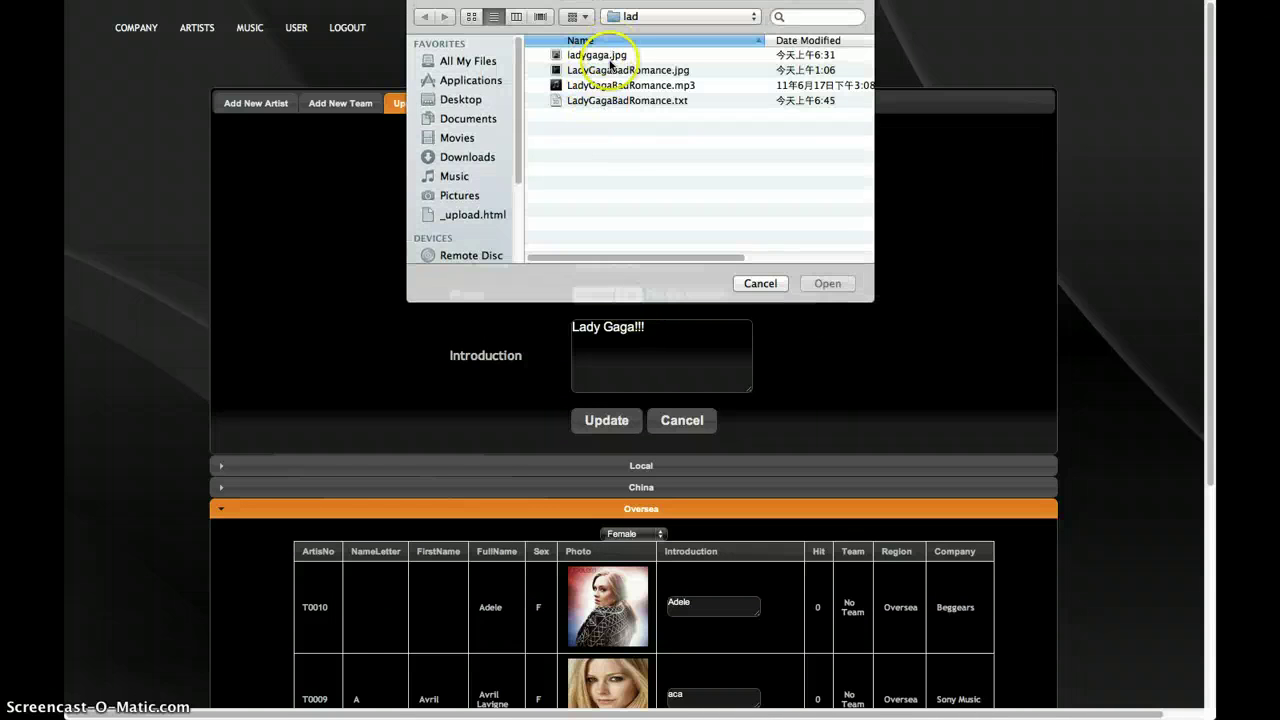
double_click(610, 60)
left_click(603, 420)
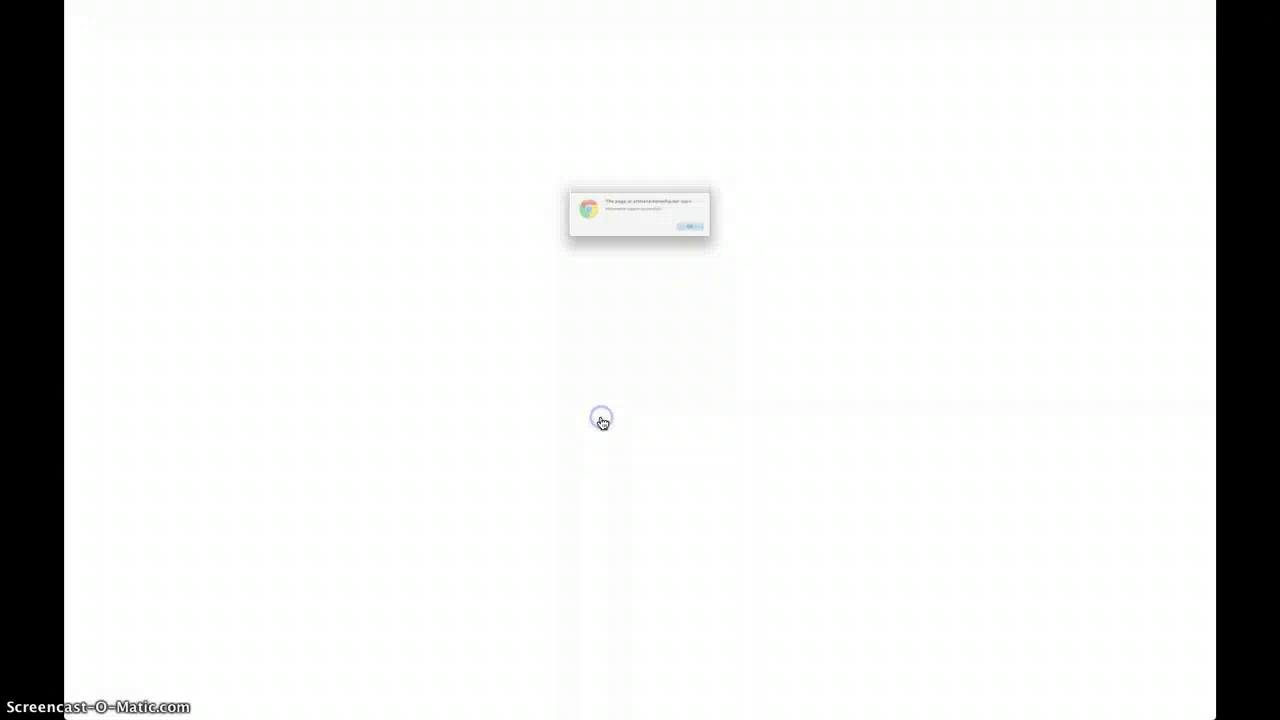
left_click(755, 258)
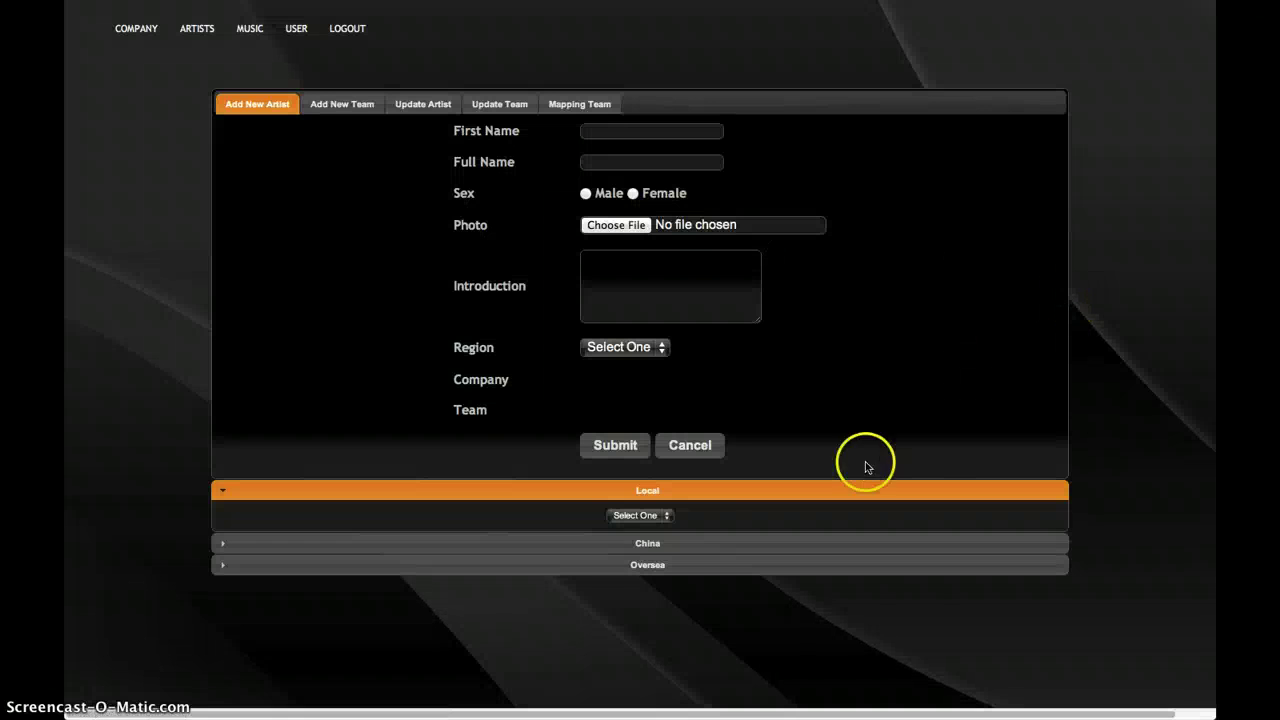
Step: List the female Oversea artists and check the photo in Lady GaGa's record
left_click(734, 563)
left_click(663, 557)
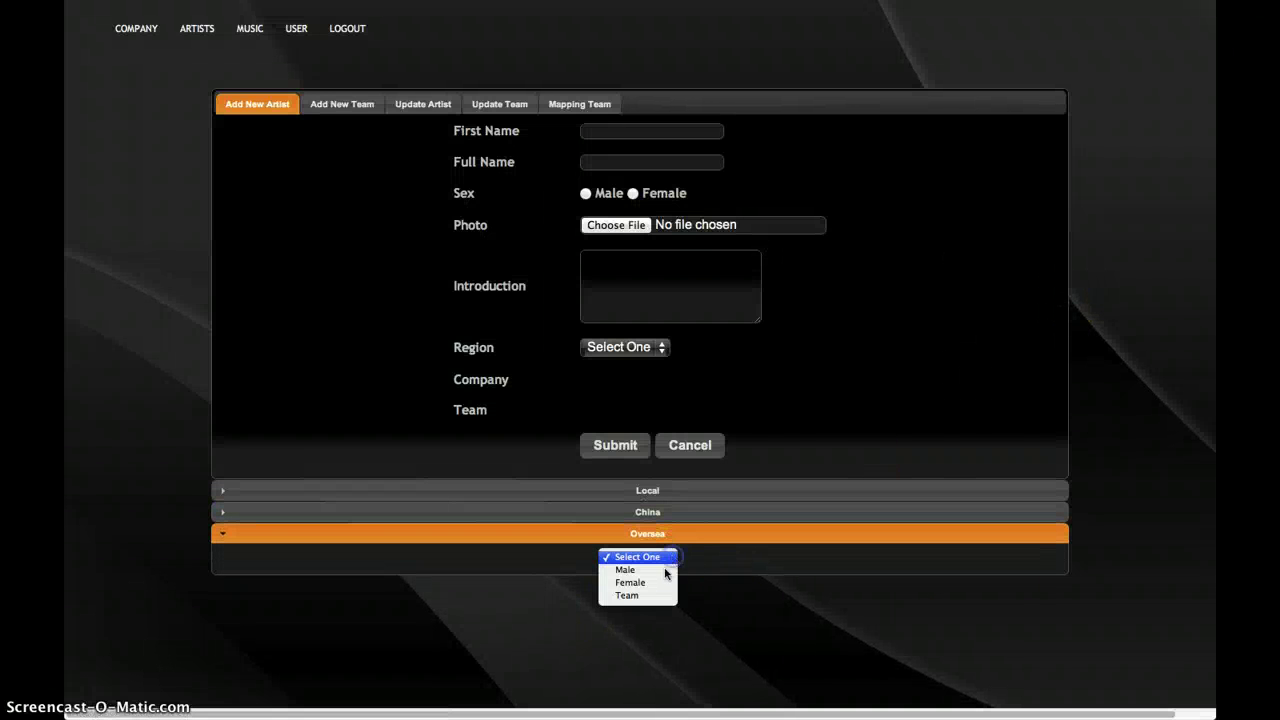
left_click(630, 582)
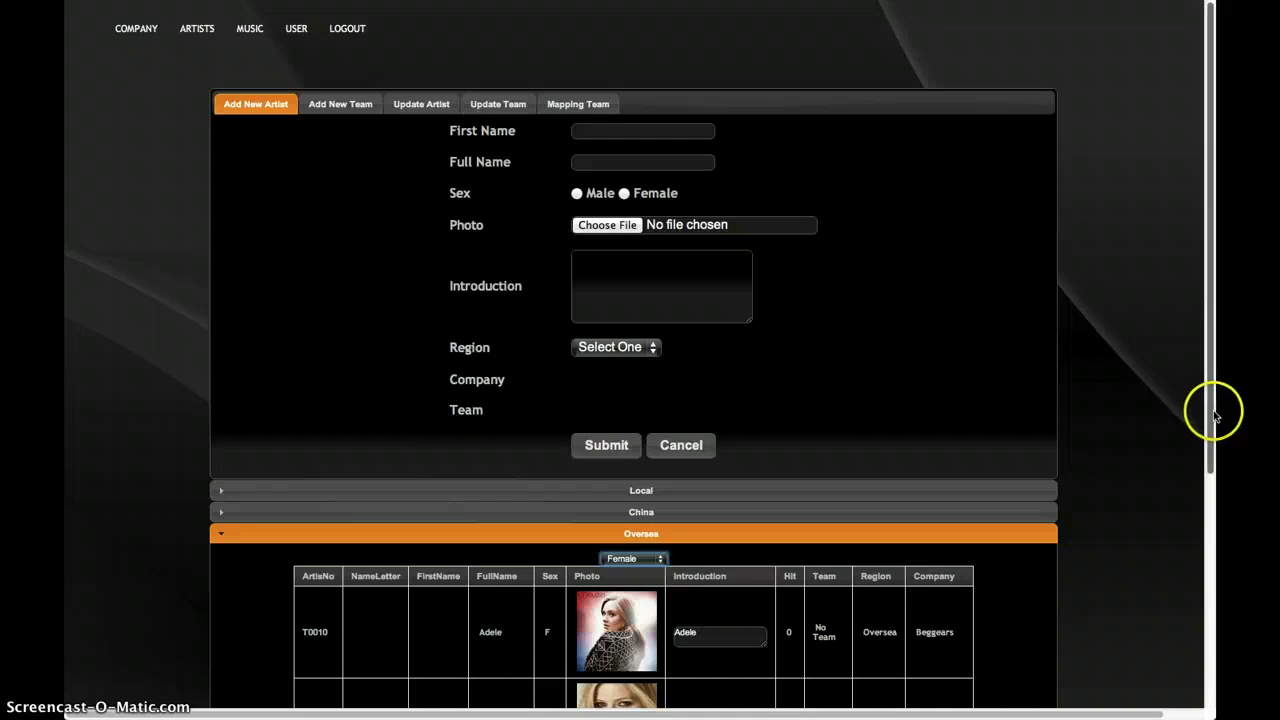
scroll(1213, 410, "down", 3)
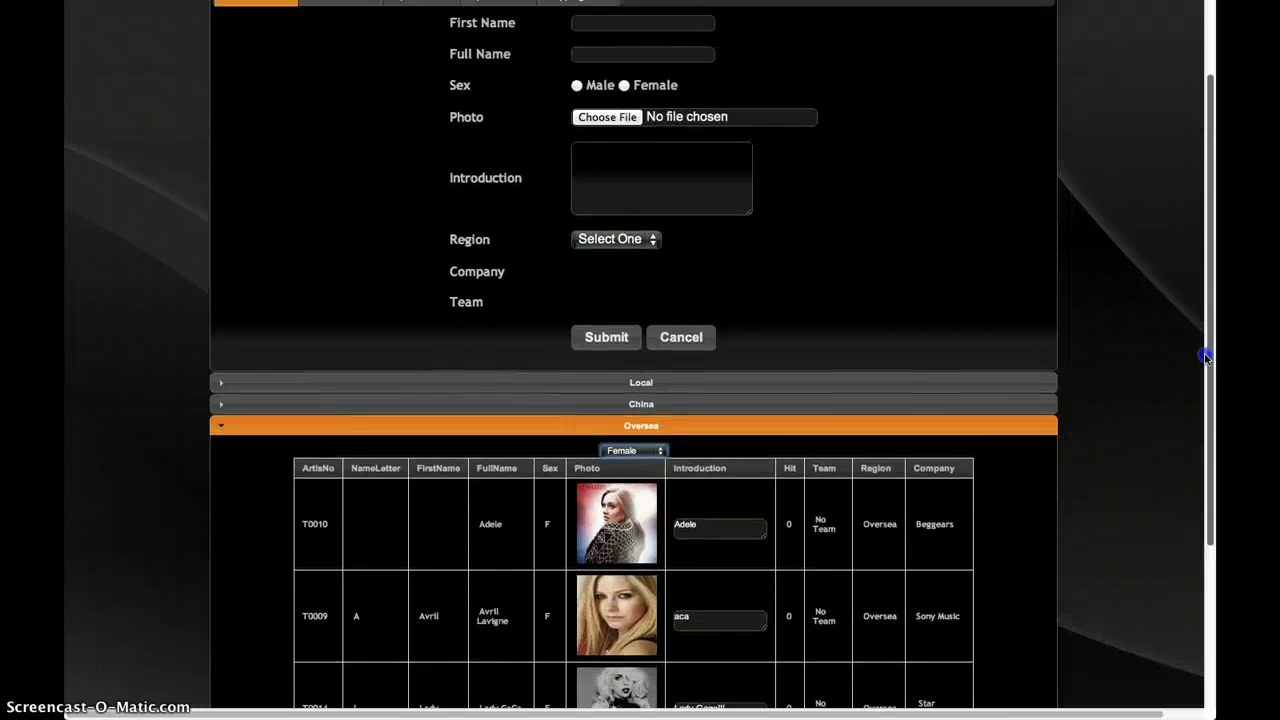
left_click_drag(1205, 357, 1191, 286)
Step: Start a new album in the music section, naming it "Bad Romance" with publish date 2012/01/11
mouse_move(214, 45)
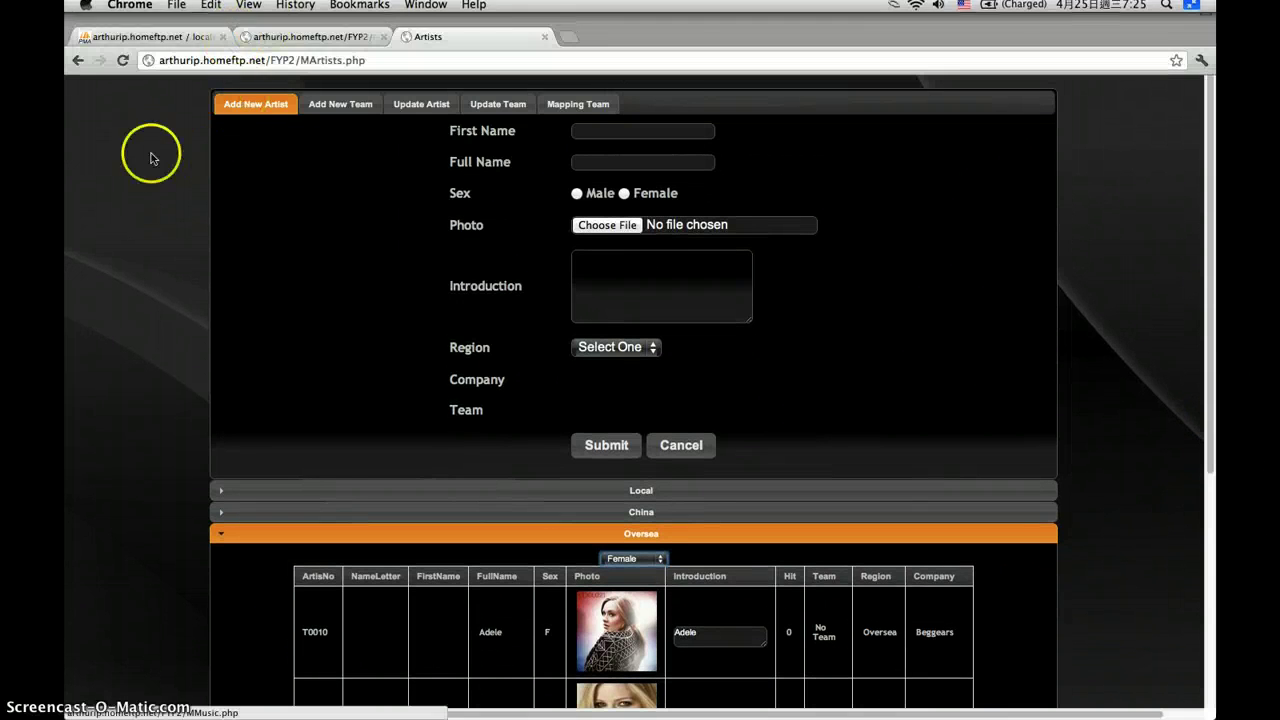
left_click(251, 37)
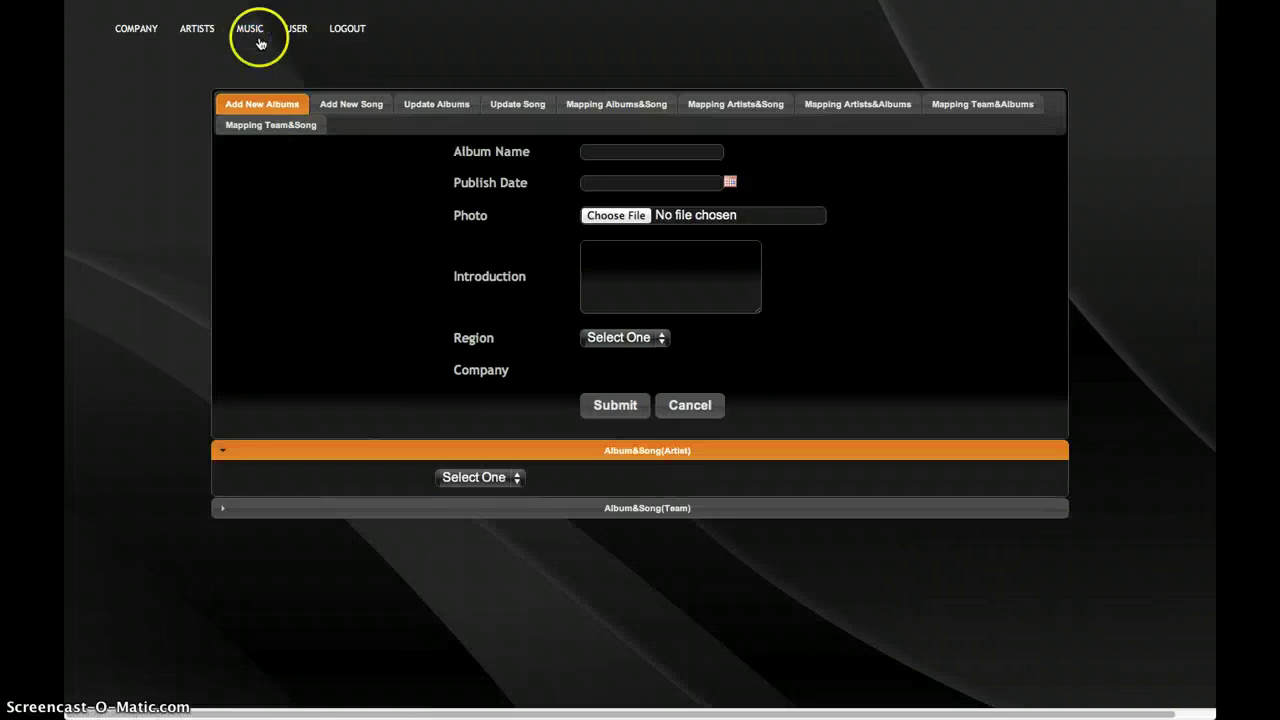
left_click(648, 158)
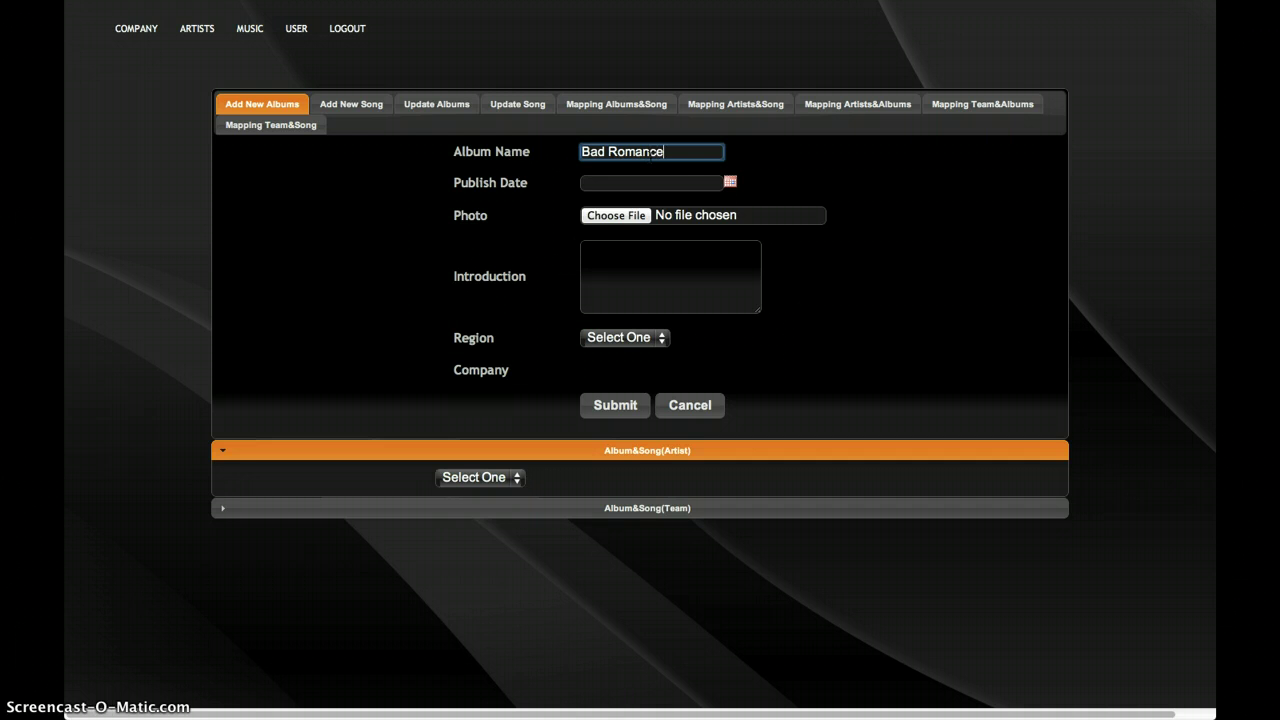
left_click(730, 182)
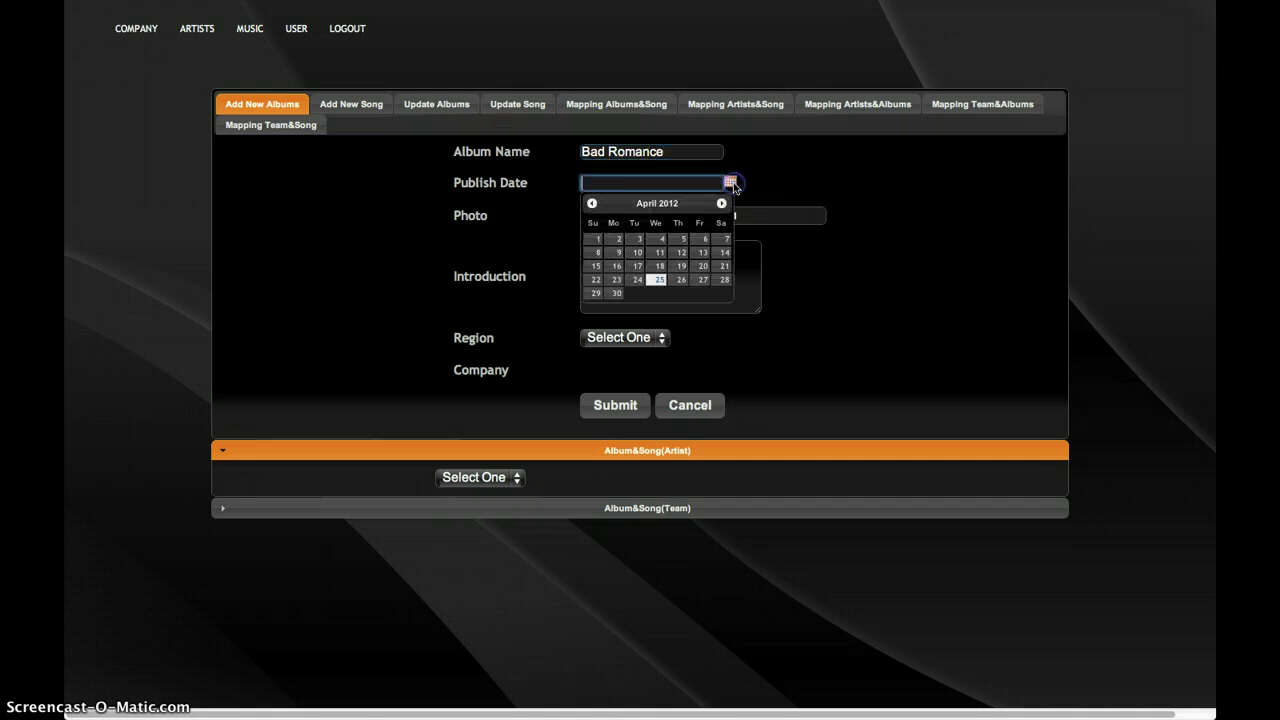
left_click(592, 203)
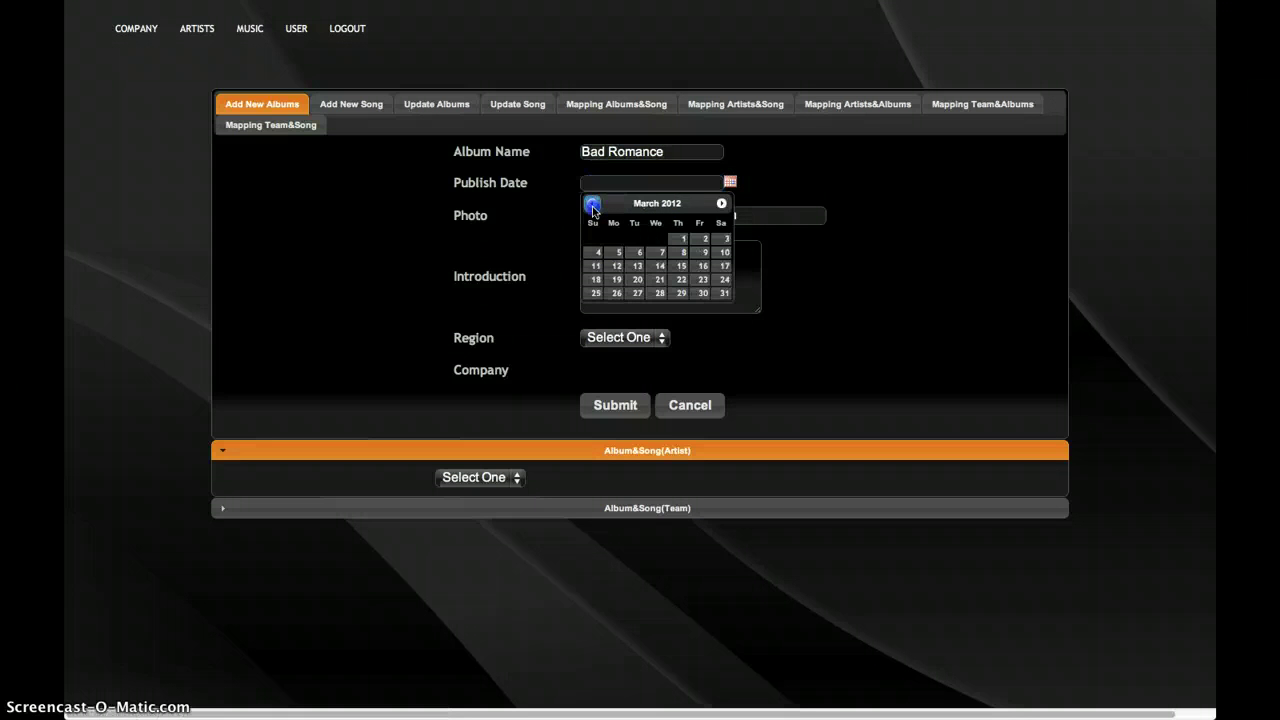
double_click(592, 203)
left_click(659, 252)
Step: Attach LadyGagaBadRomance.jpg as the album photo and enter "Bad Romance" as its introduction
left_click(608, 214)
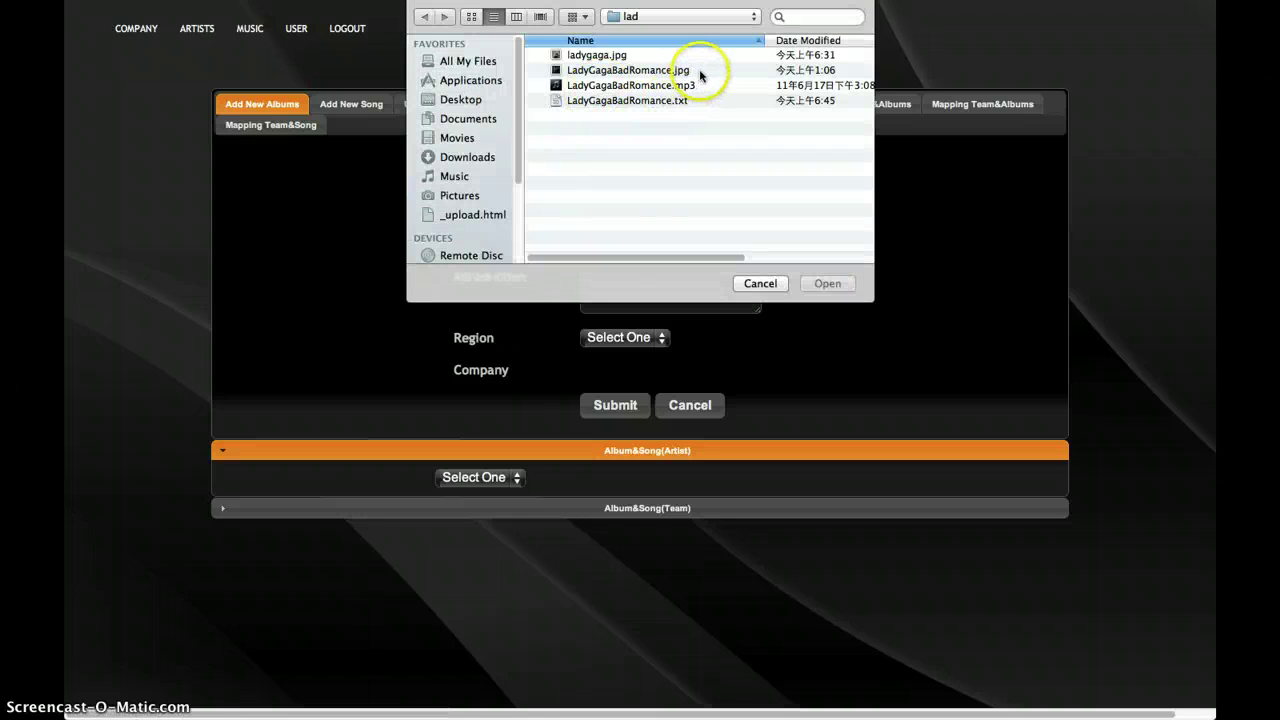
double_click(699, 69)
left_click(631, 245)
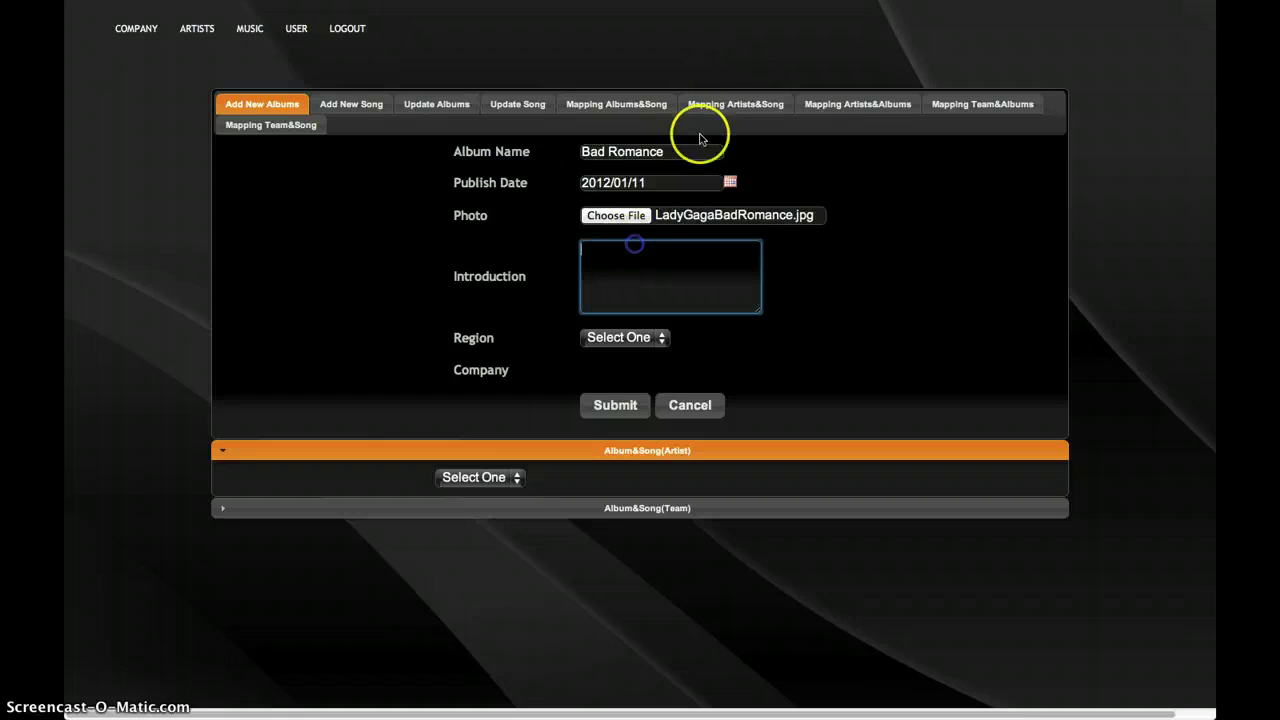
left_click(684, 152)
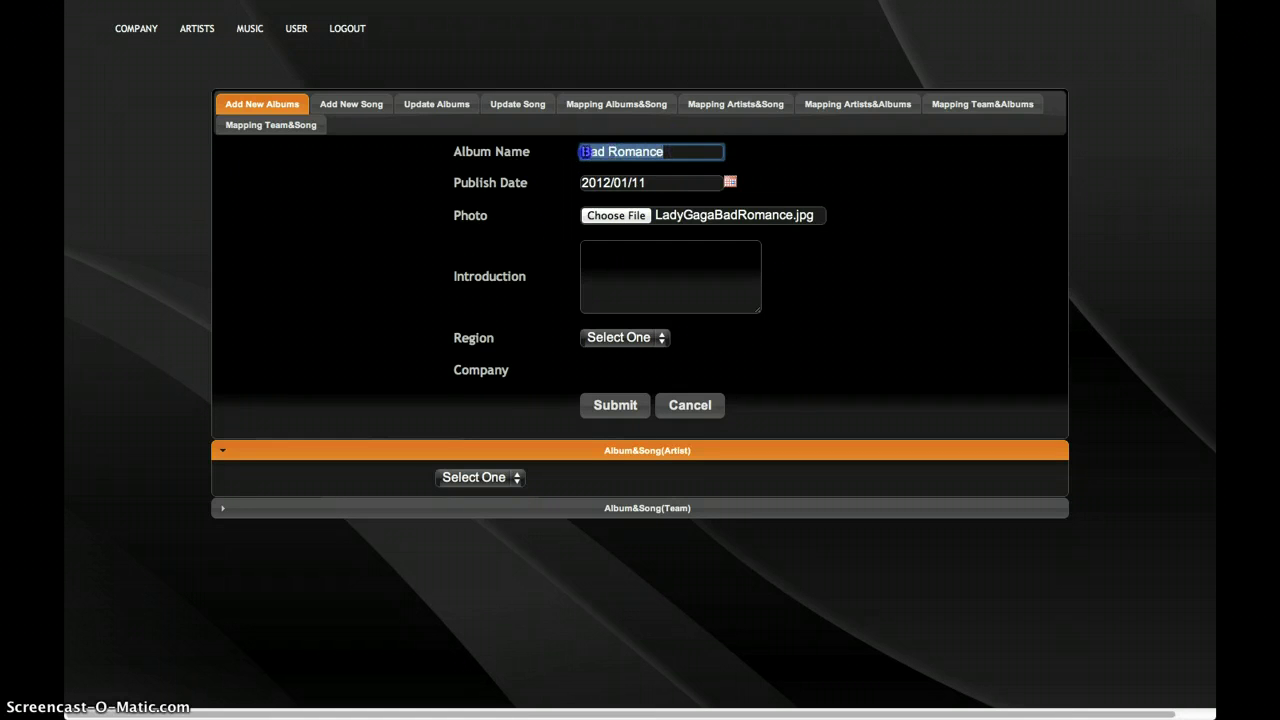
left_click(622, 246)
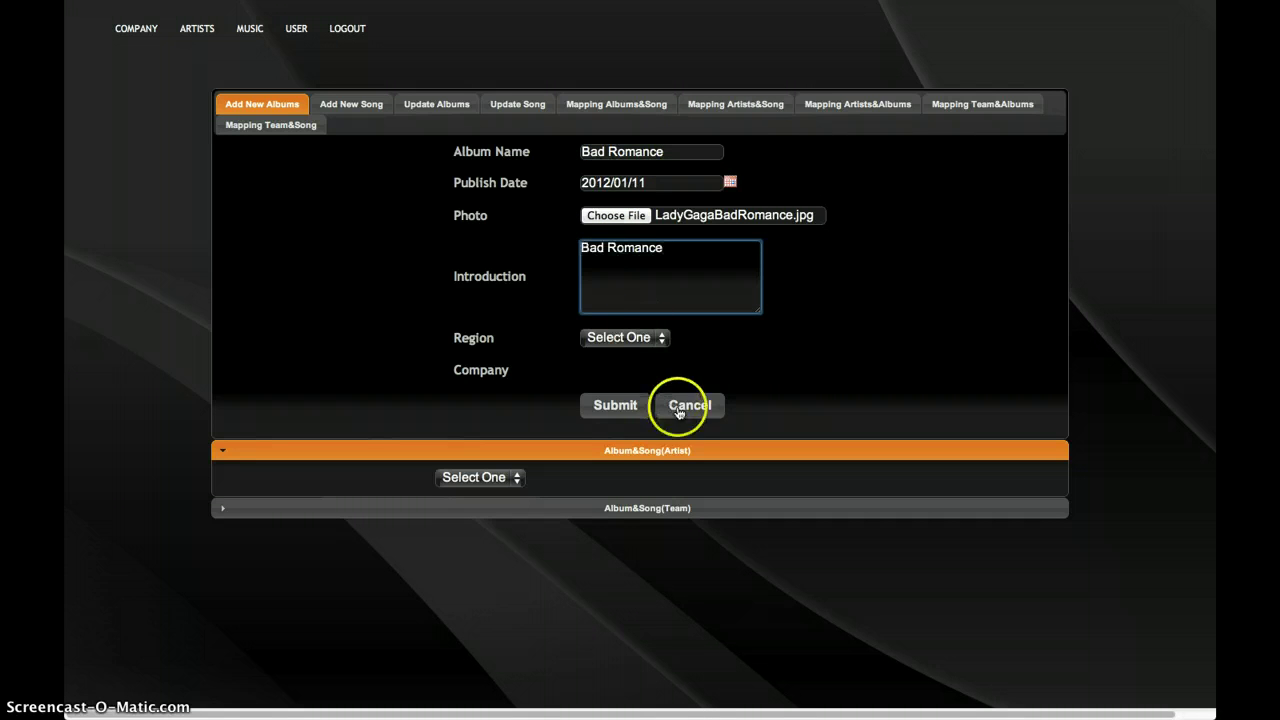
Step: Assign the album to region Oversea and company Star Company, and submit it
left_click(655, 338)
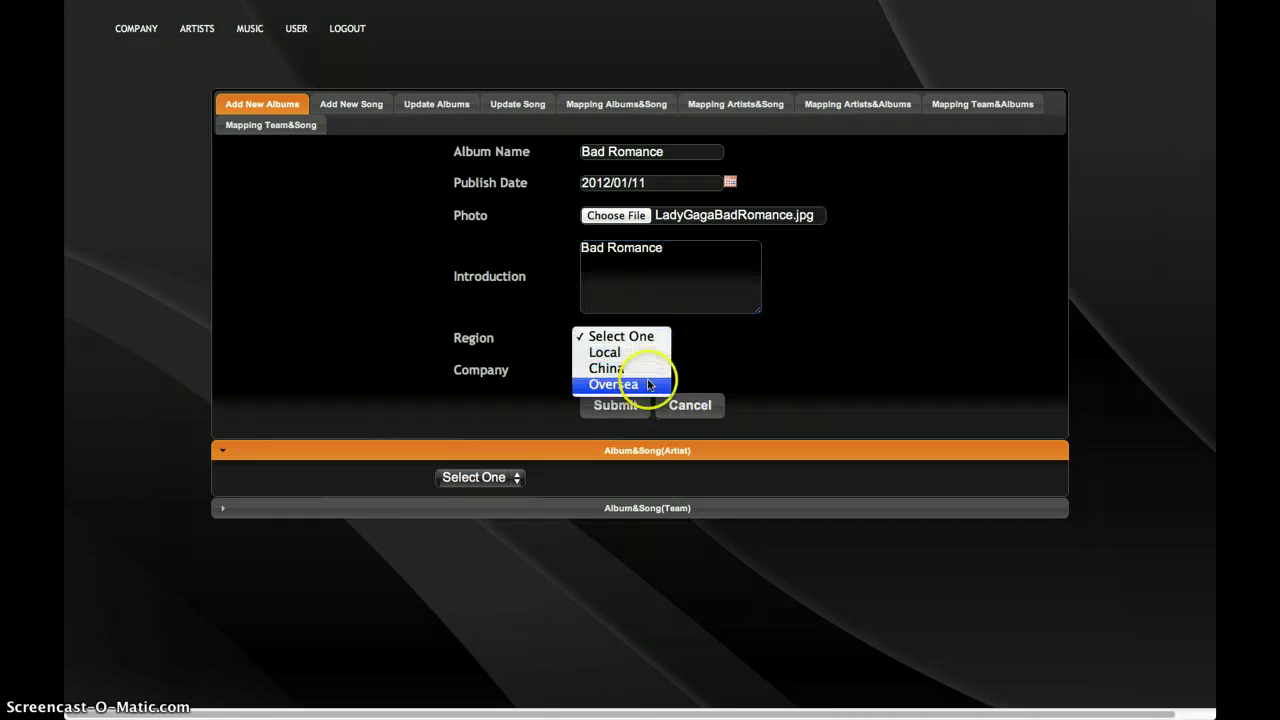
left_click(648, 385)
left_click(664, 370)
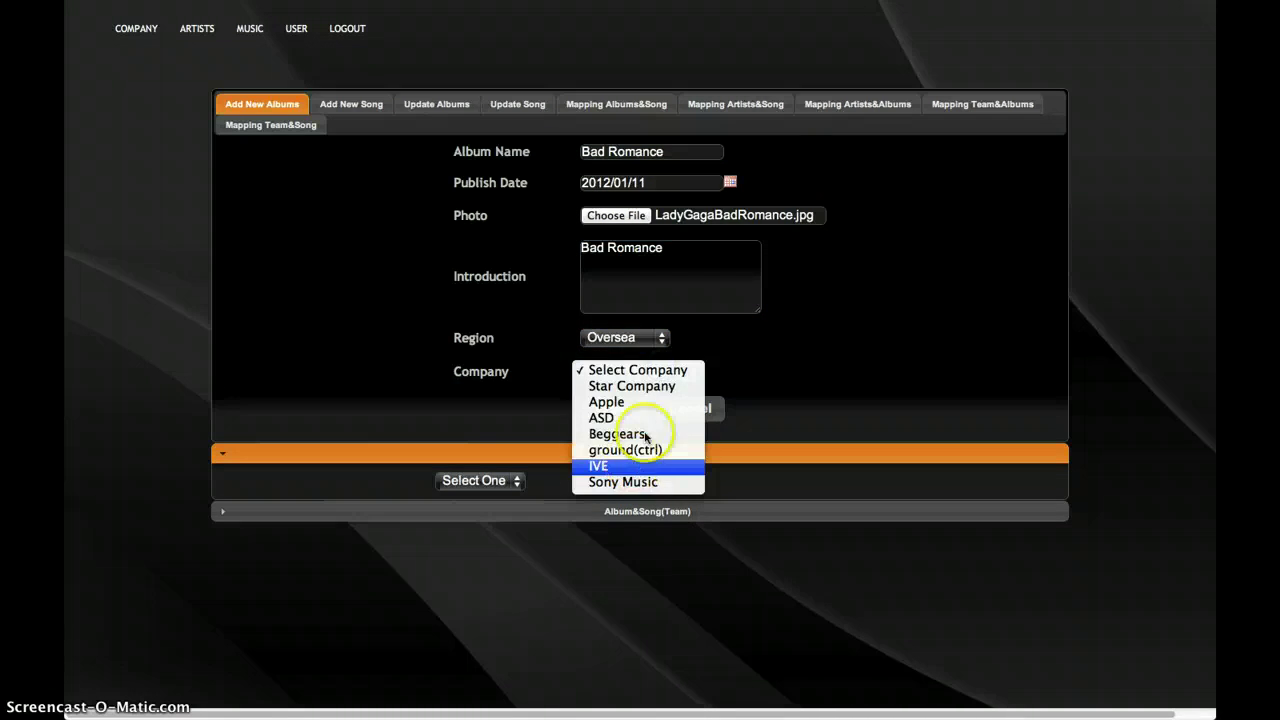
left_click(639, 388)
left_click(617, 408)
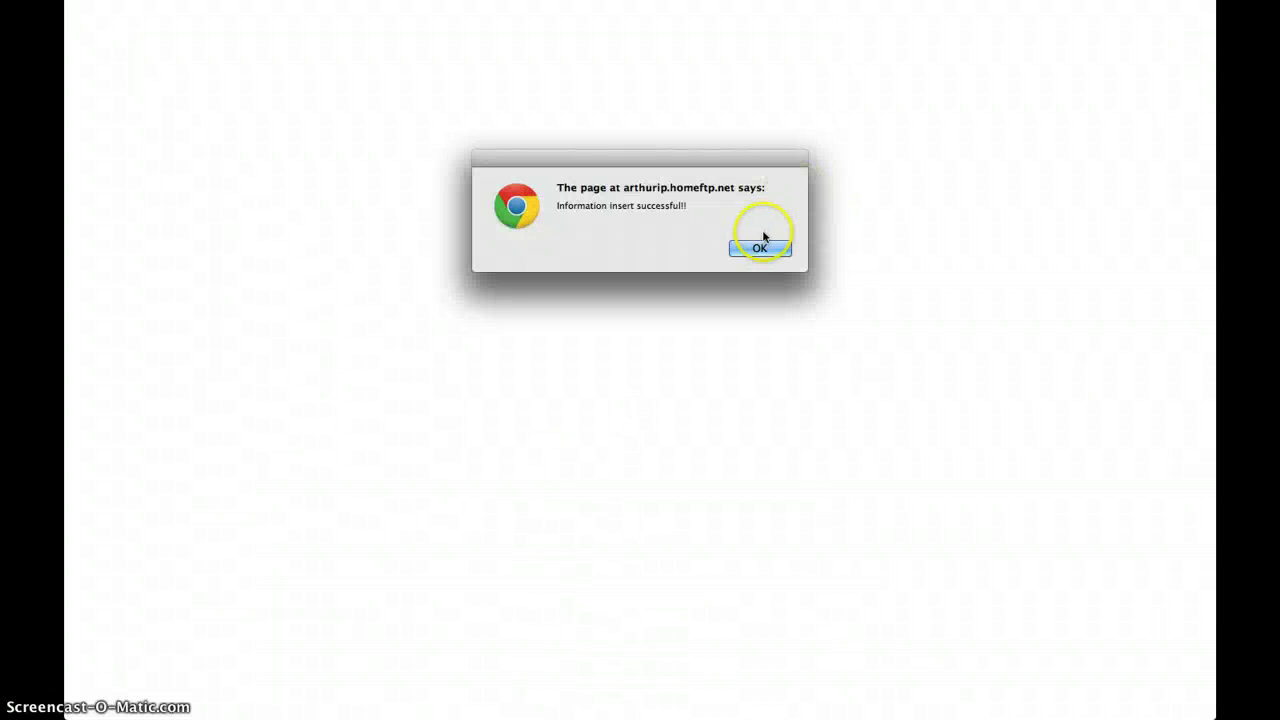
left_click(763, 237)
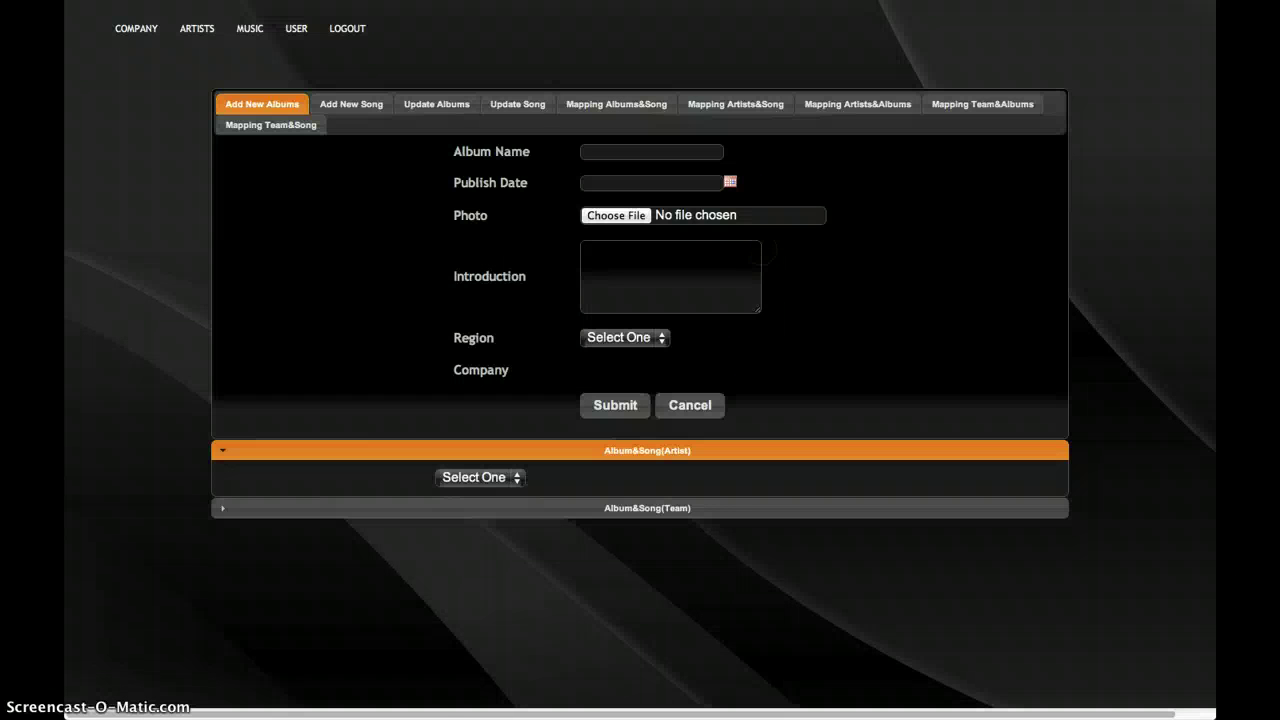
Step: Start a new song entry named "Bad Romance" with the type rock
left_click(358, 104)
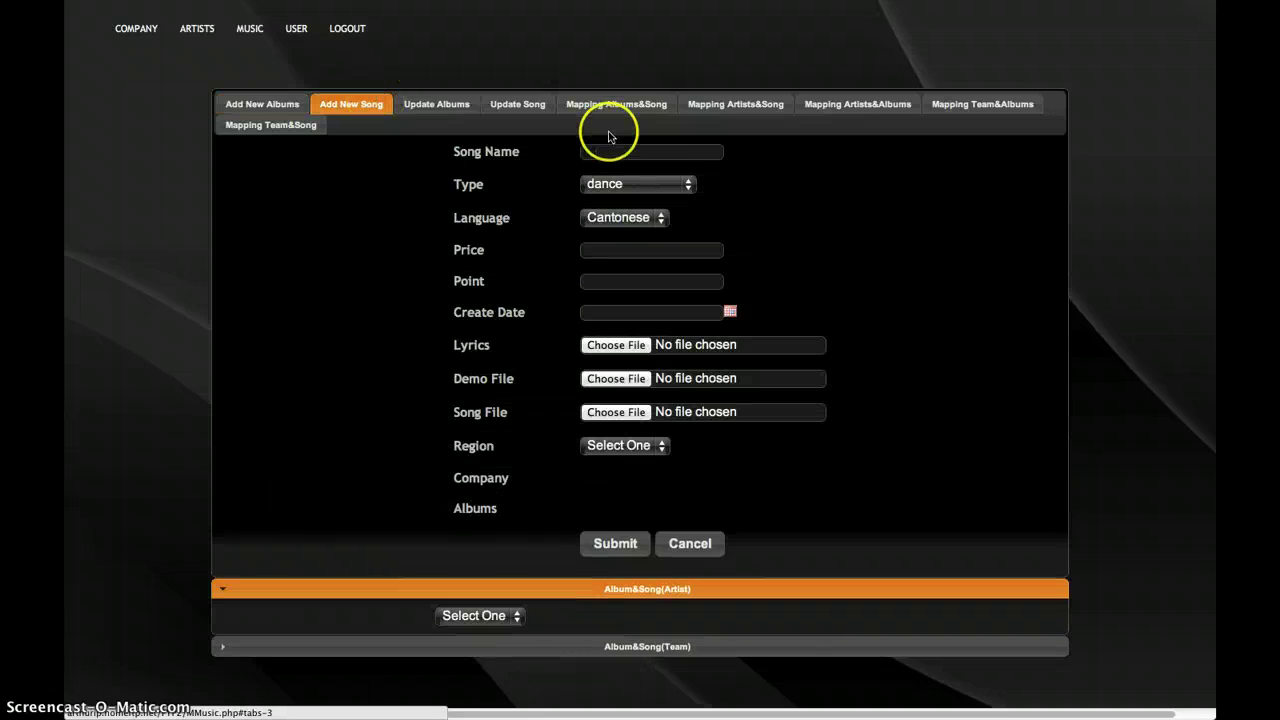
left_click(643, 152)
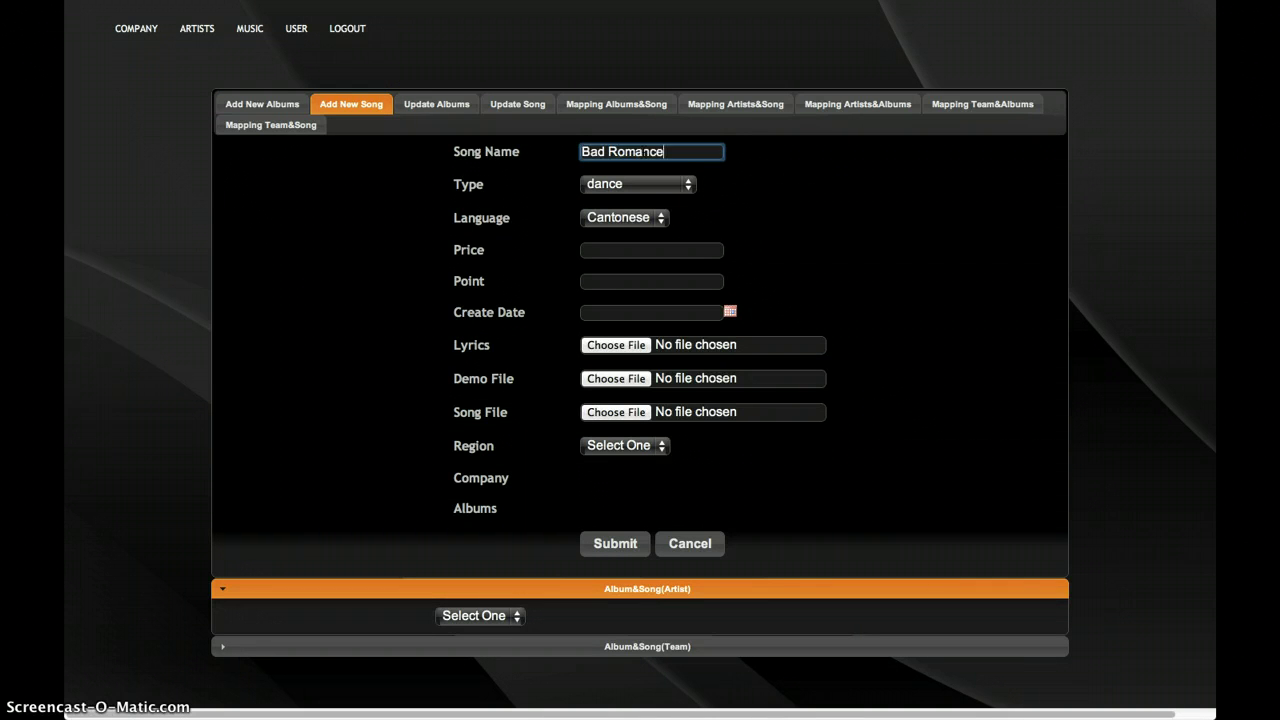
left_click(637, 184)
left_click(632, 361)
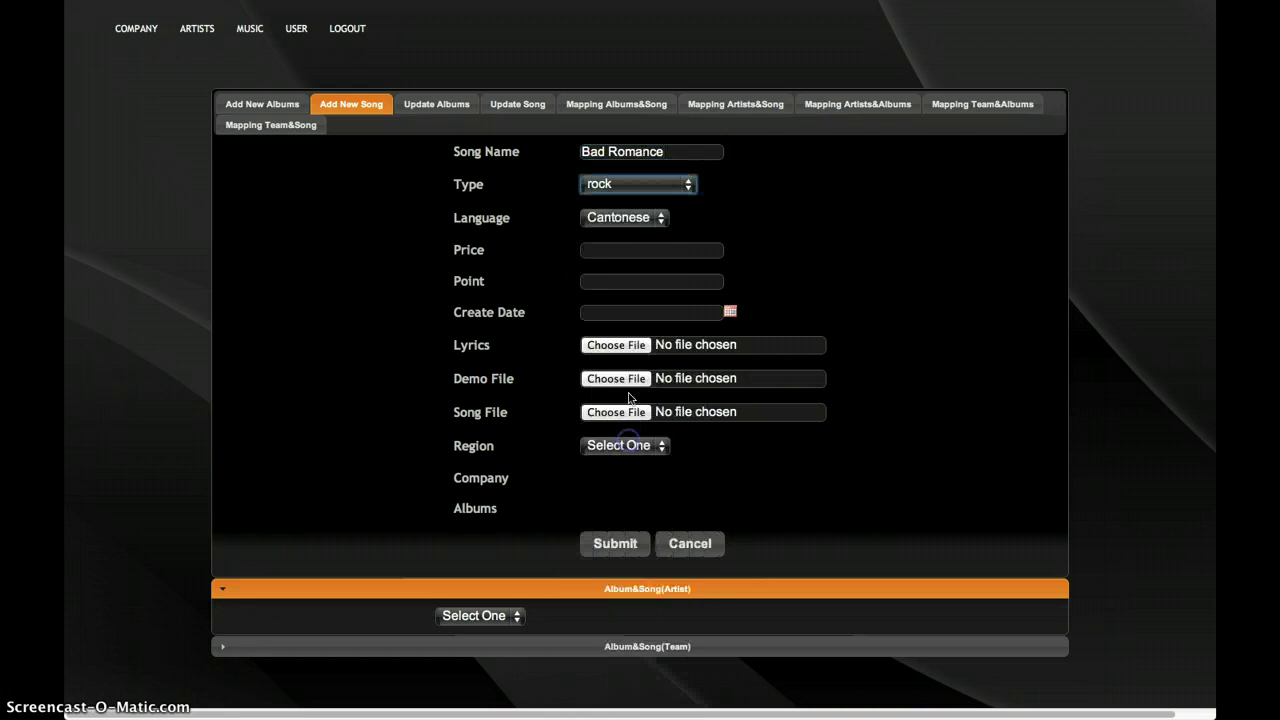
Step: Set the song's language to English, price to 10, point to 10 and create date to 2012/04/21
left_click(657, 221)
left_click(651, 254)
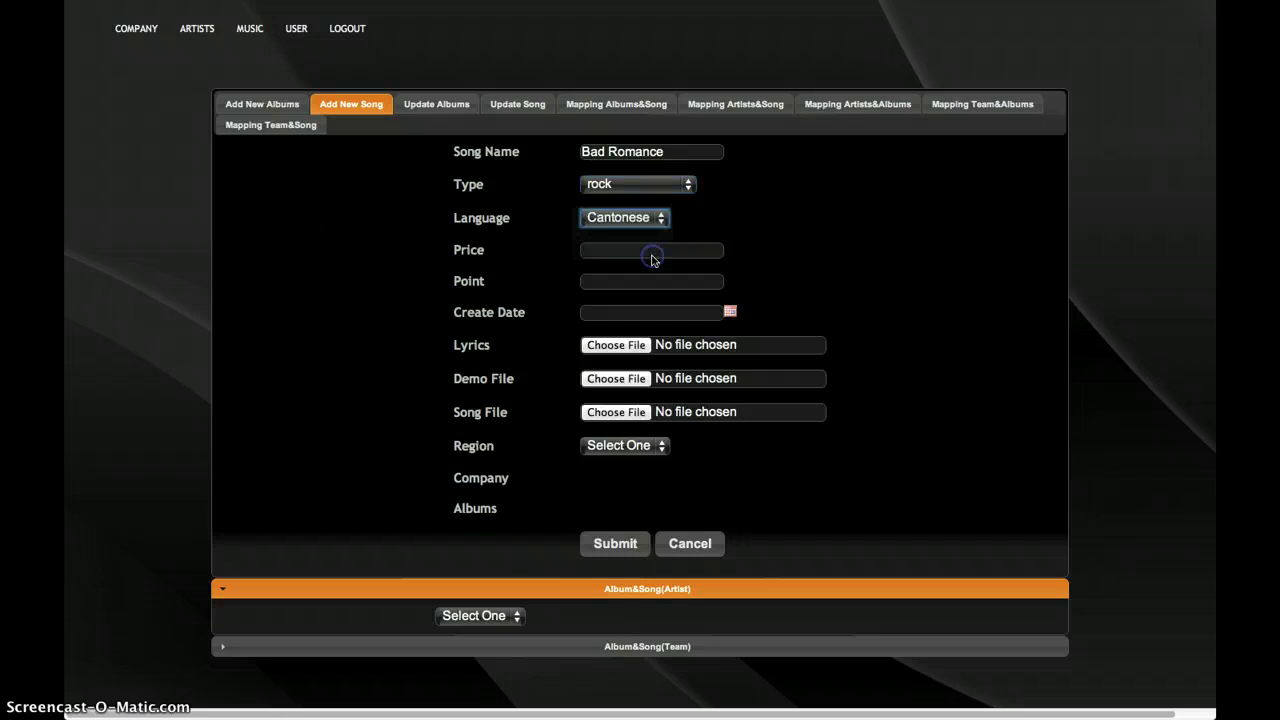
left_click(651, 255)
key("Tab")
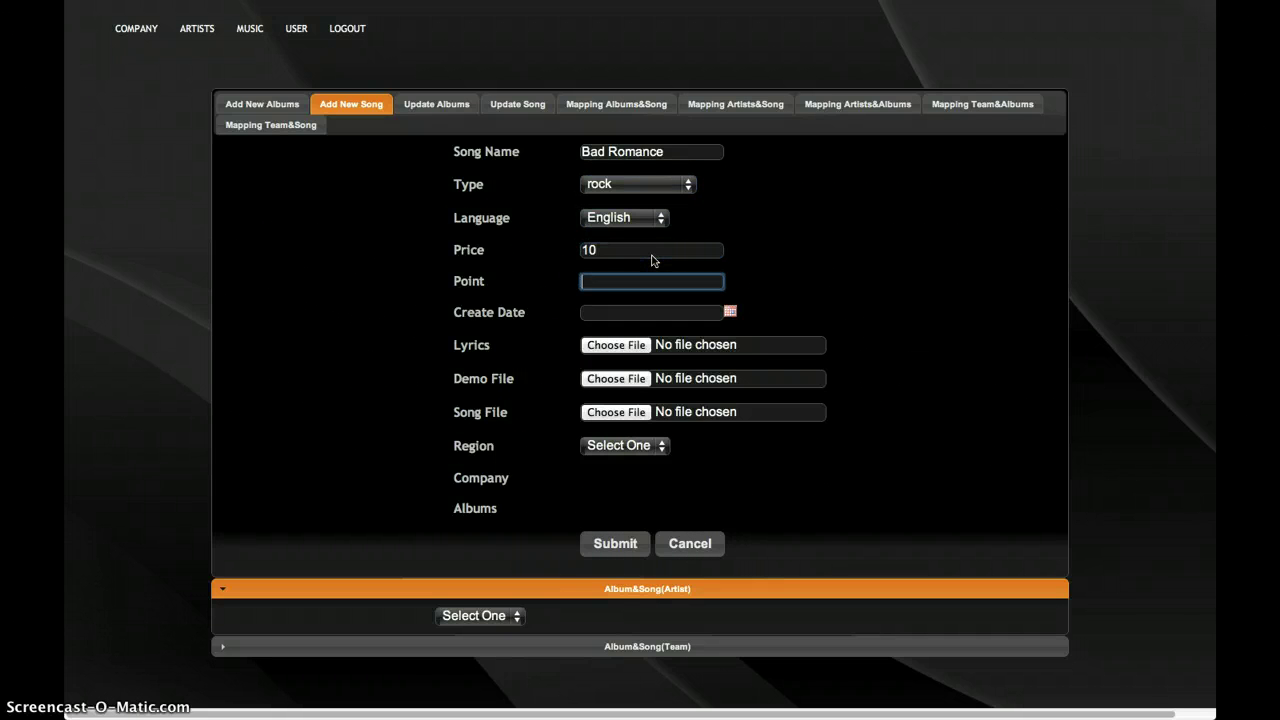
left_click(730, 311)
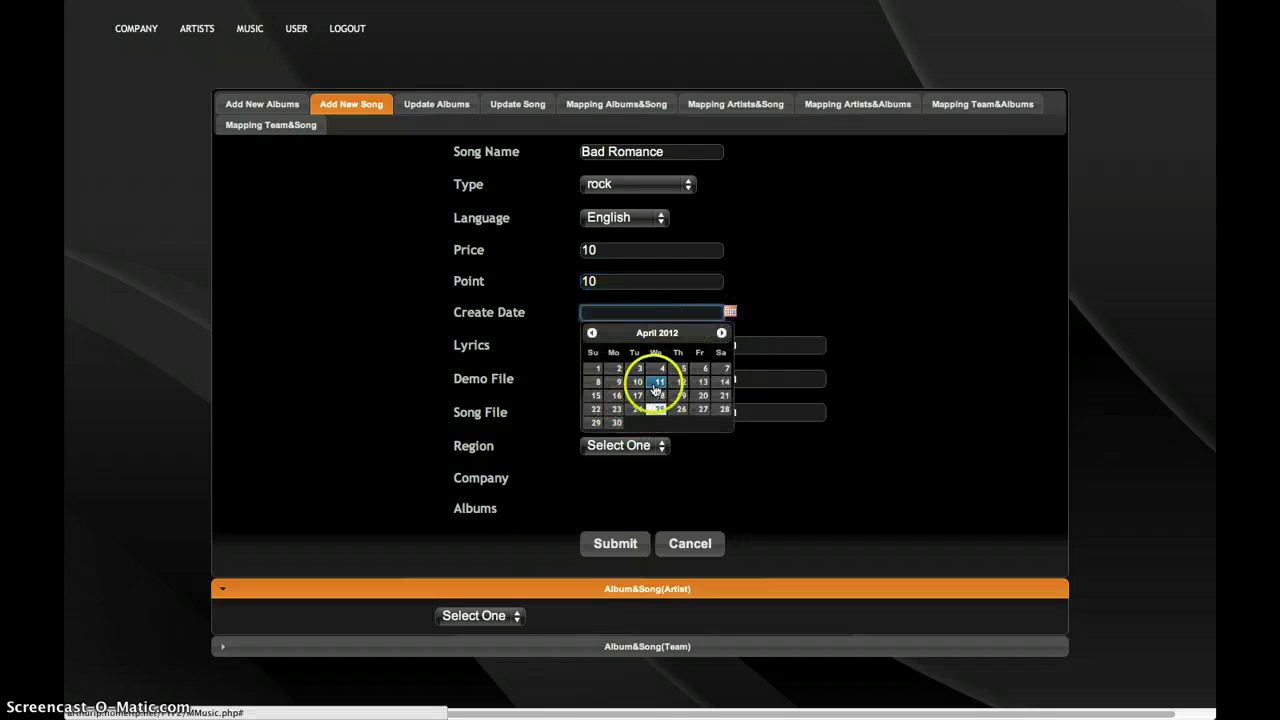
left_click(724, 395)
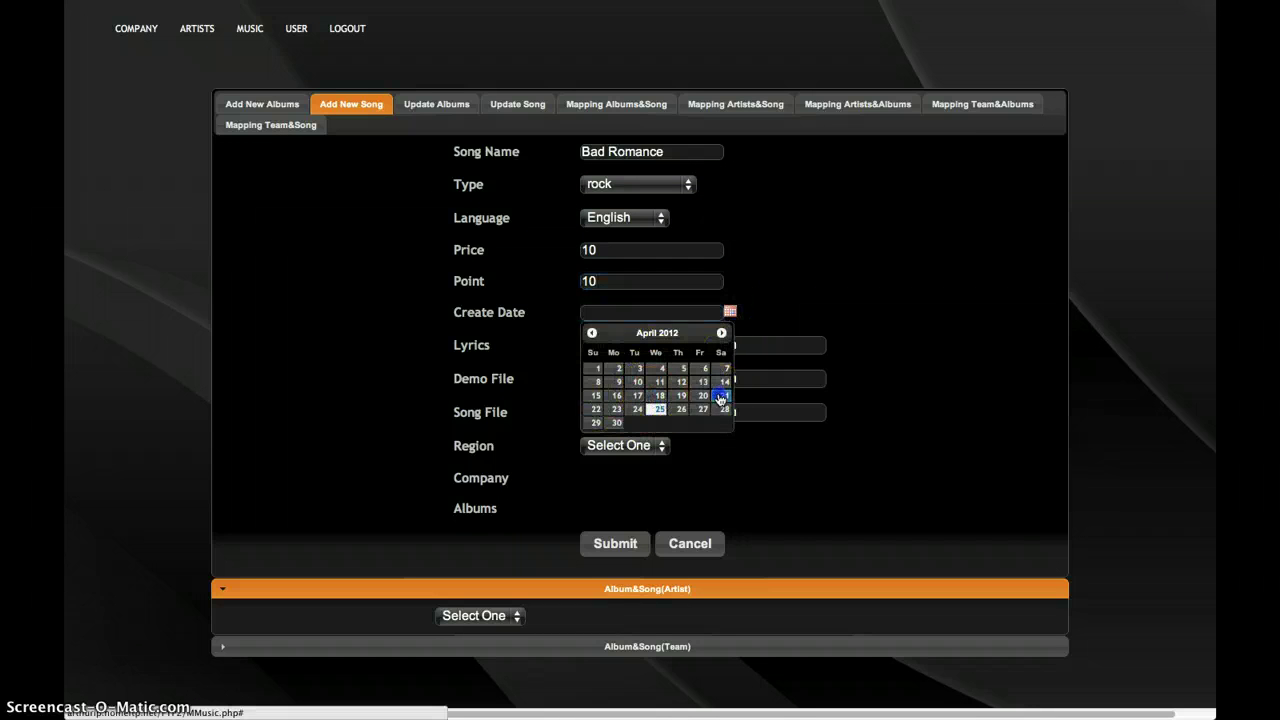
Step: Attach LadyGagaBadRomance.txt as the song's lyrics and LadyGagaBadRomance.mp3 as its song file
left_click(634, 348)
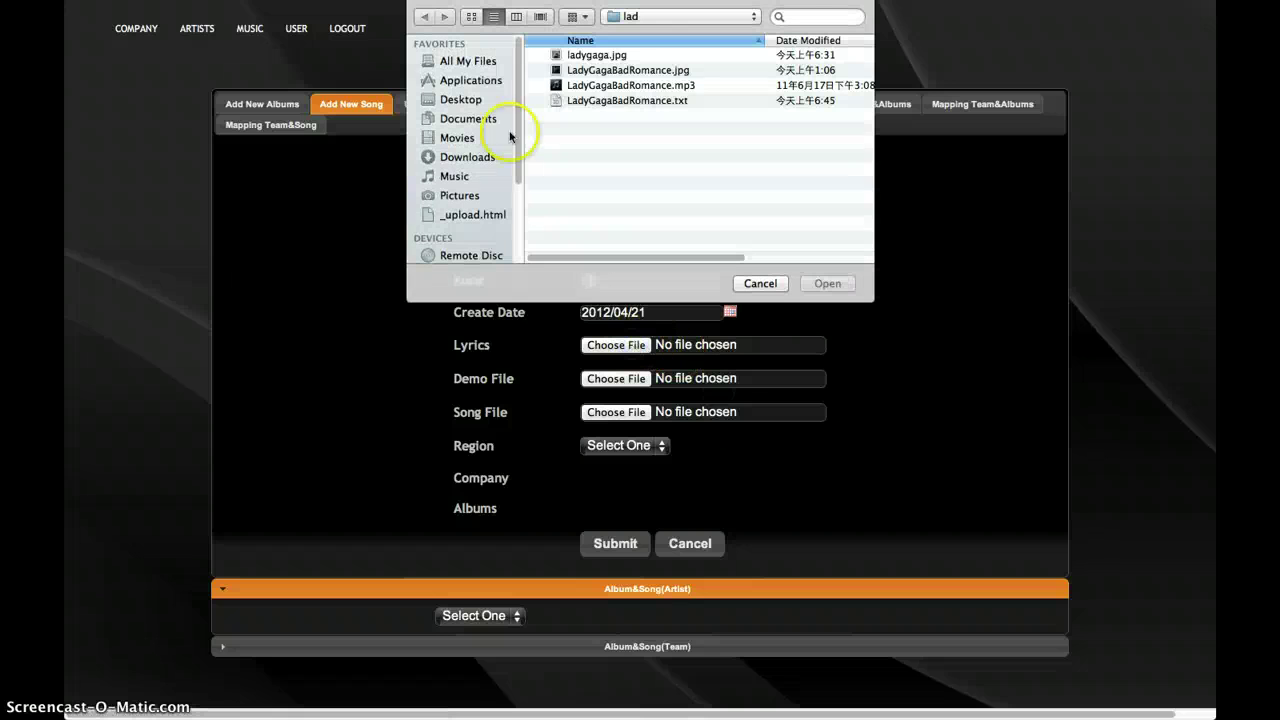
double_click(644, 102)
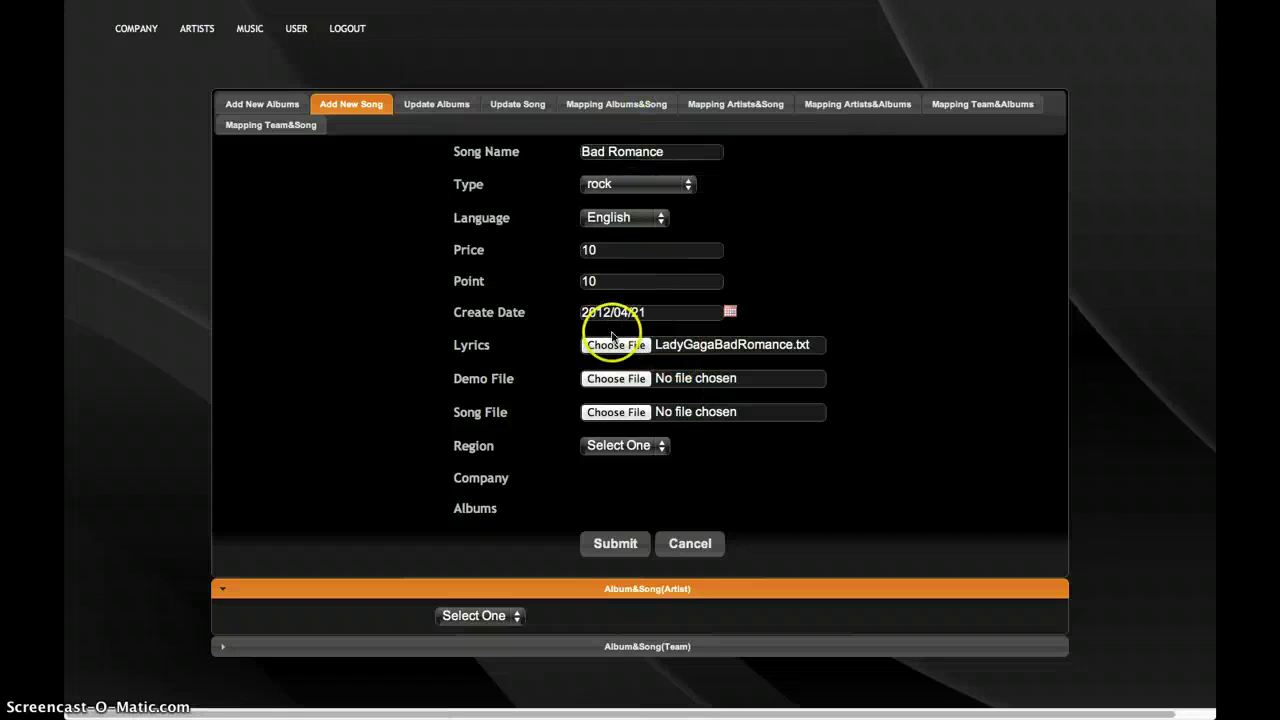
left_click(616, 412)
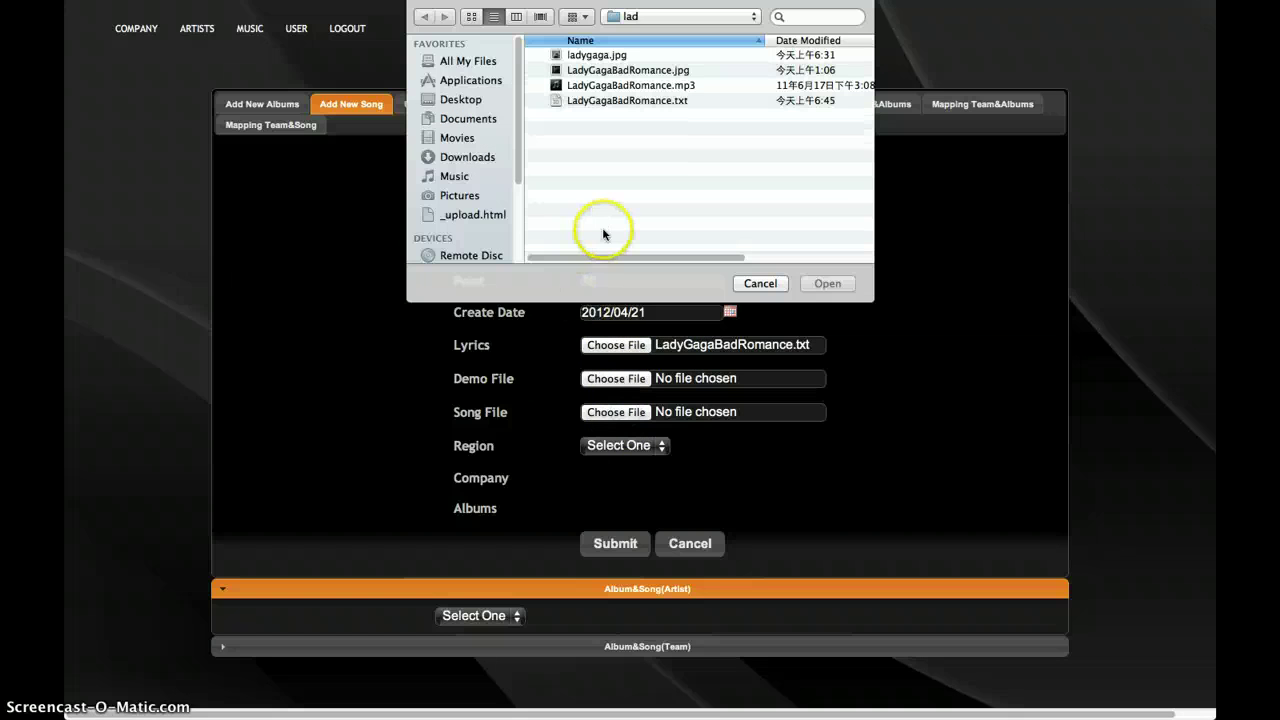
double_click(650, 86)
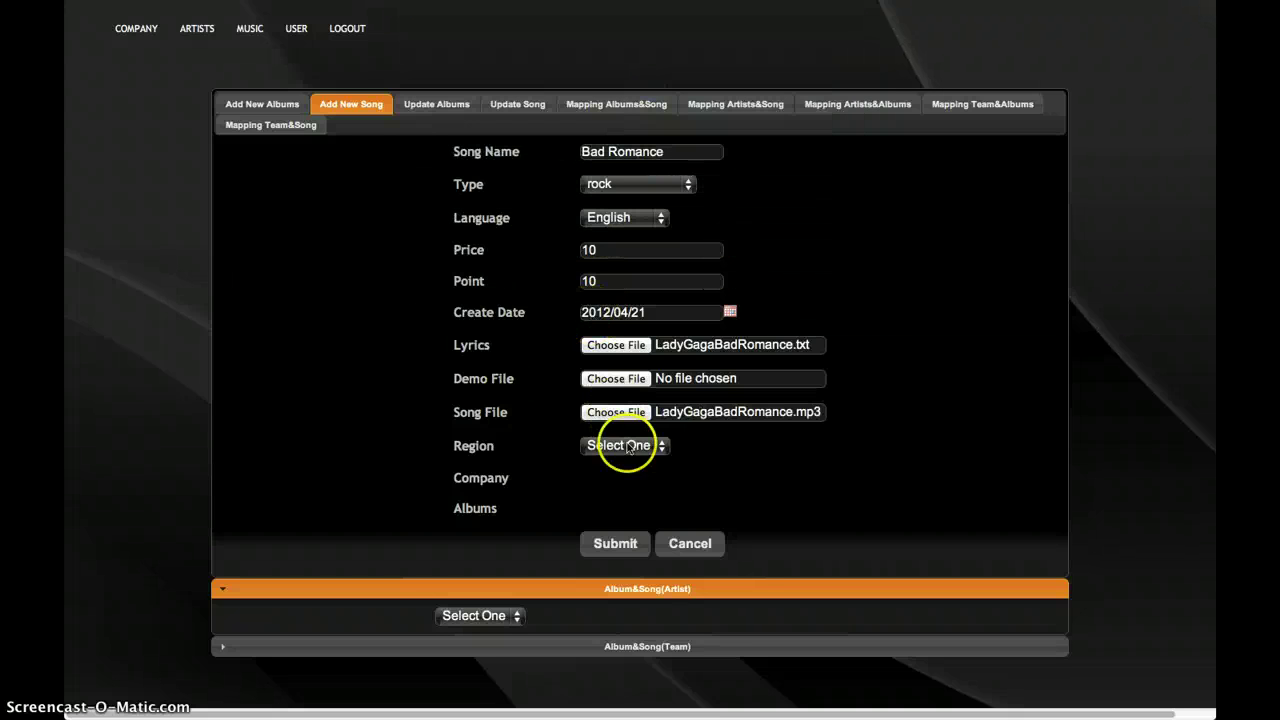
Step: Assign the song to region Oversea, company Star Company and album Bad Romance, and submit the entry
left_click(627, 446)
left_click(627, 494)
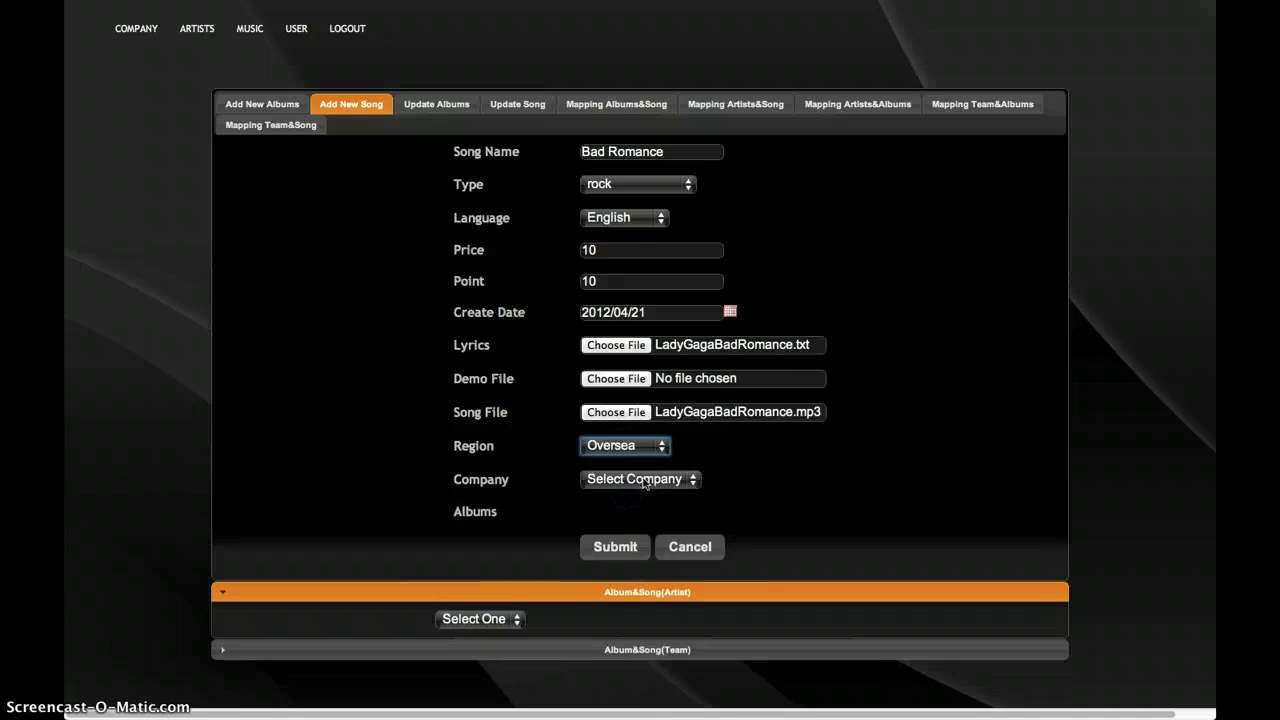
left_click(640, 480)
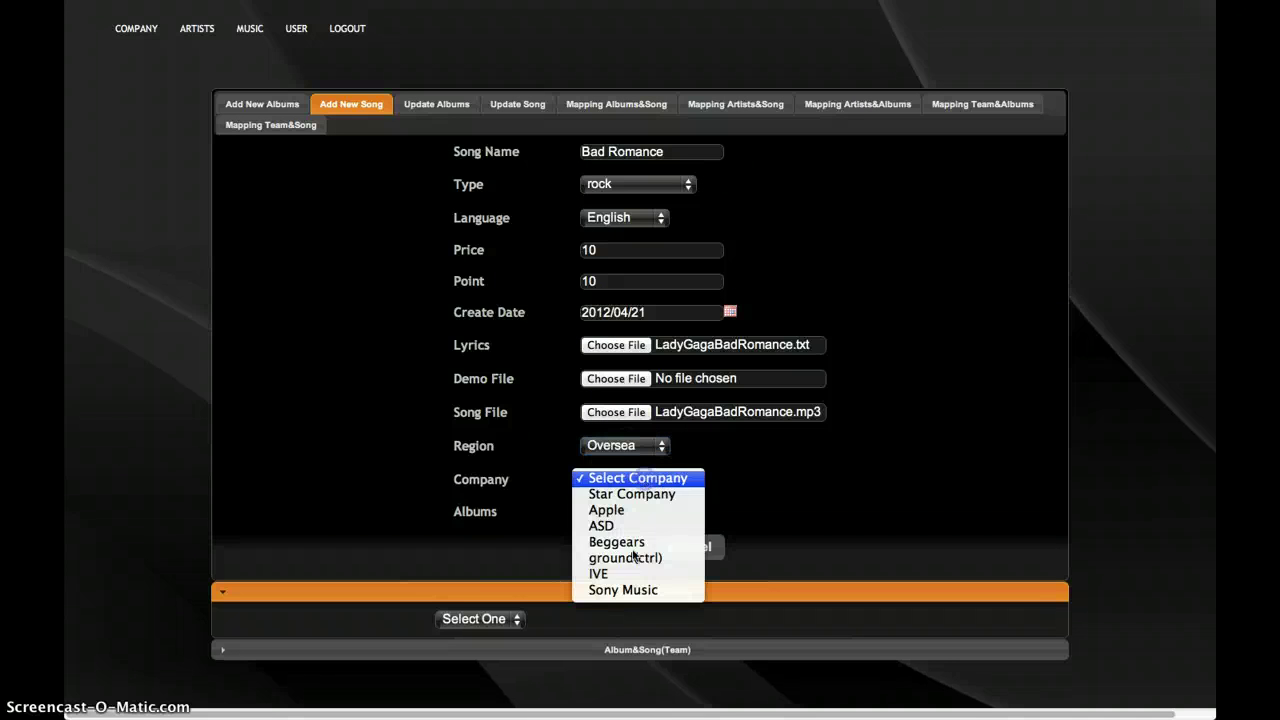
left_click(660, 479)
left_click(667, 486)
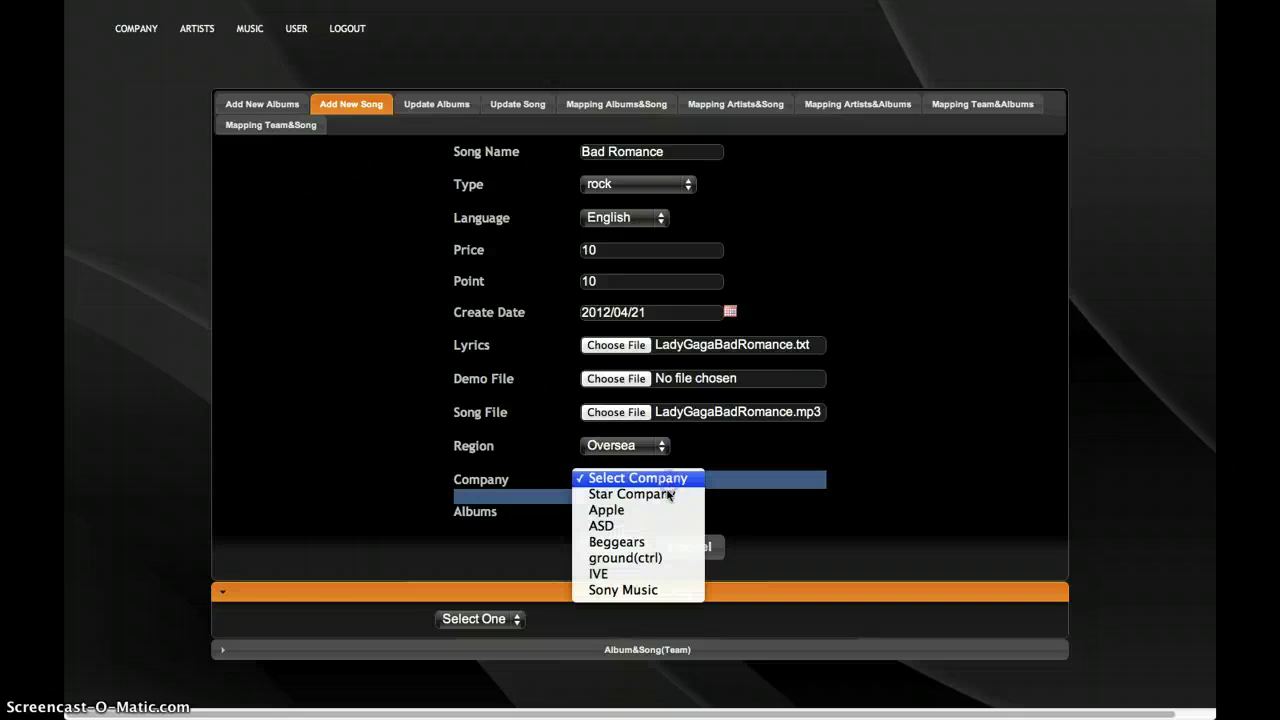
left_click(710, 503)
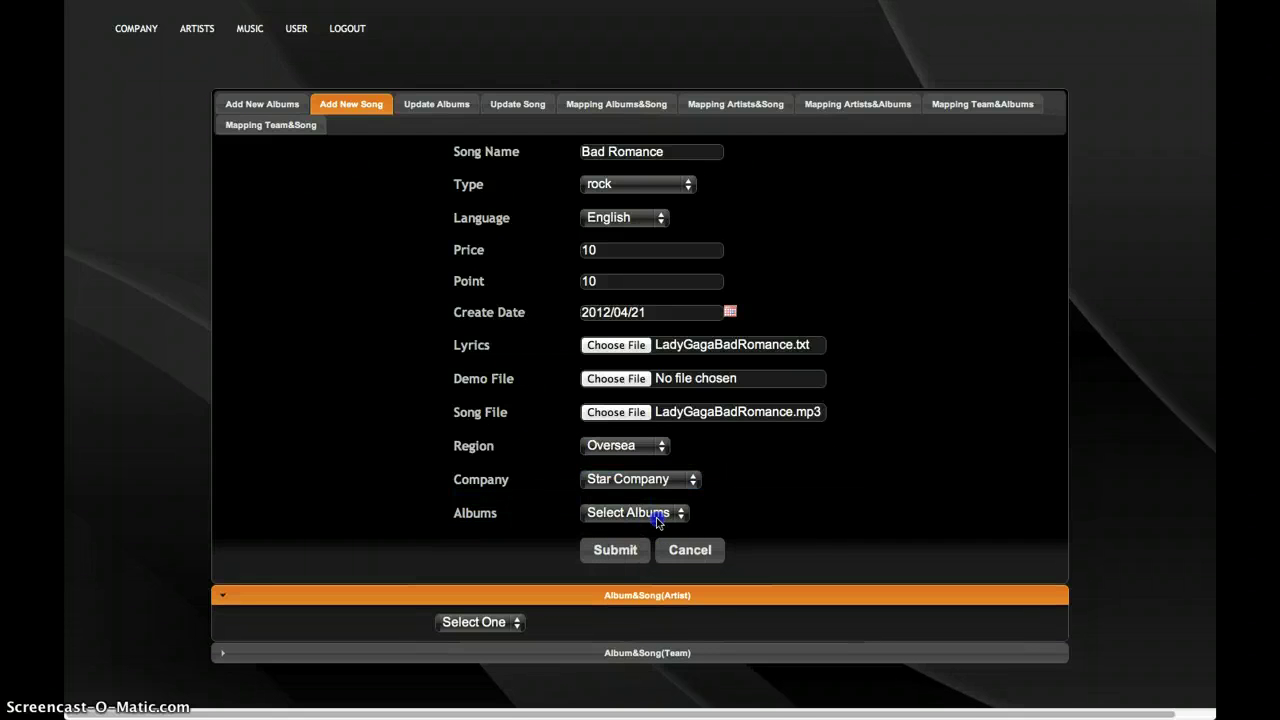
left_click(656, 517)
left_click(645, 527)
left_click(632, 560)
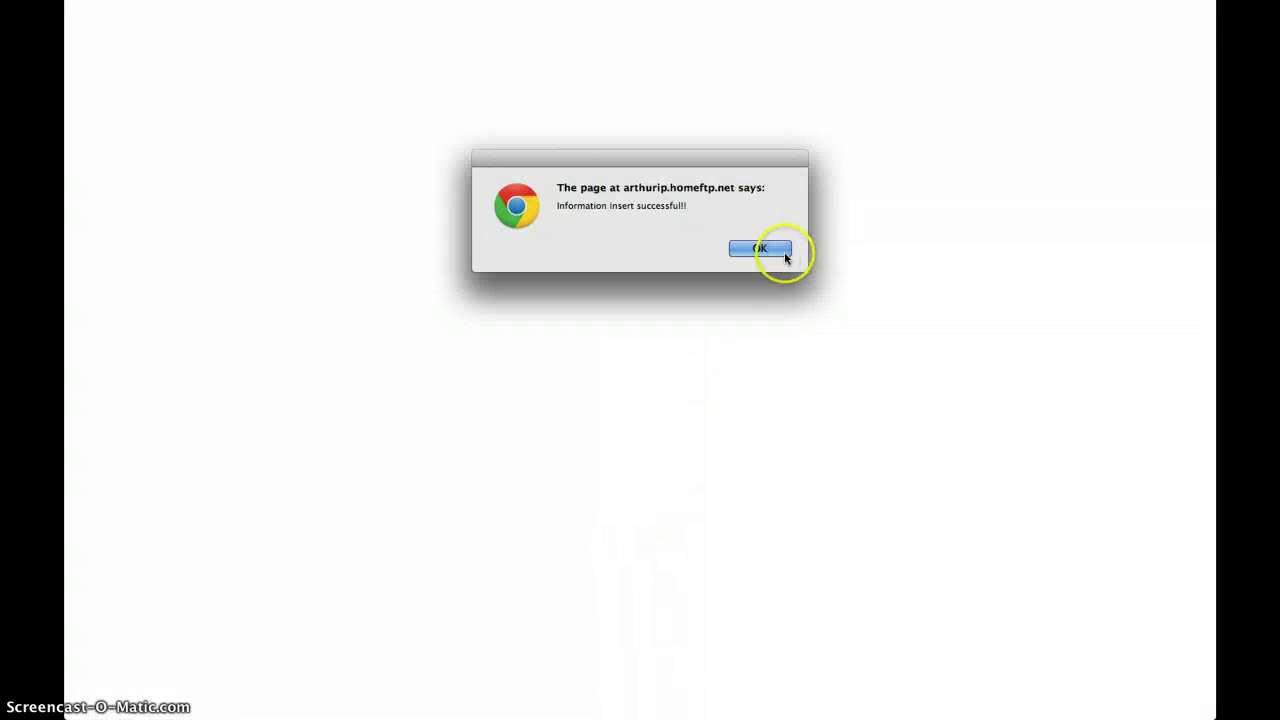
left_click(760, 249)
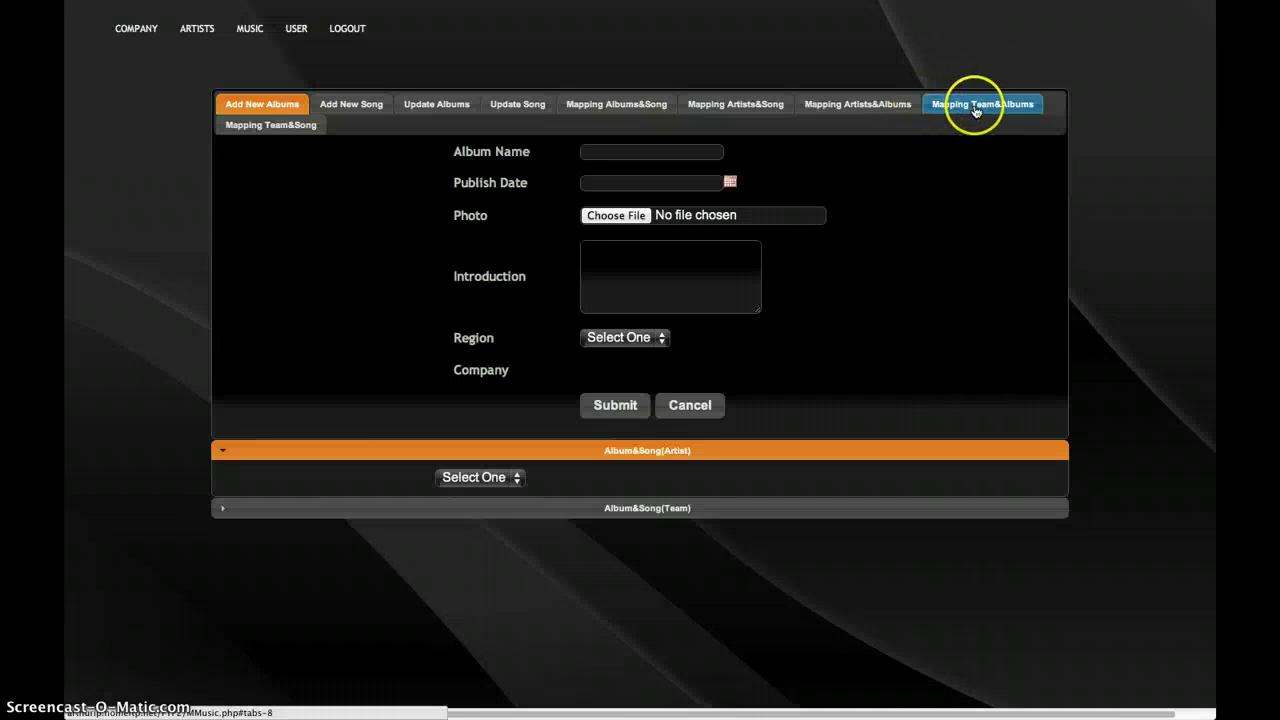
Step: Start an artist-to-album mapping with Lady GaGa from region Oversea and Star Company as the artist
left_click(812, 104)
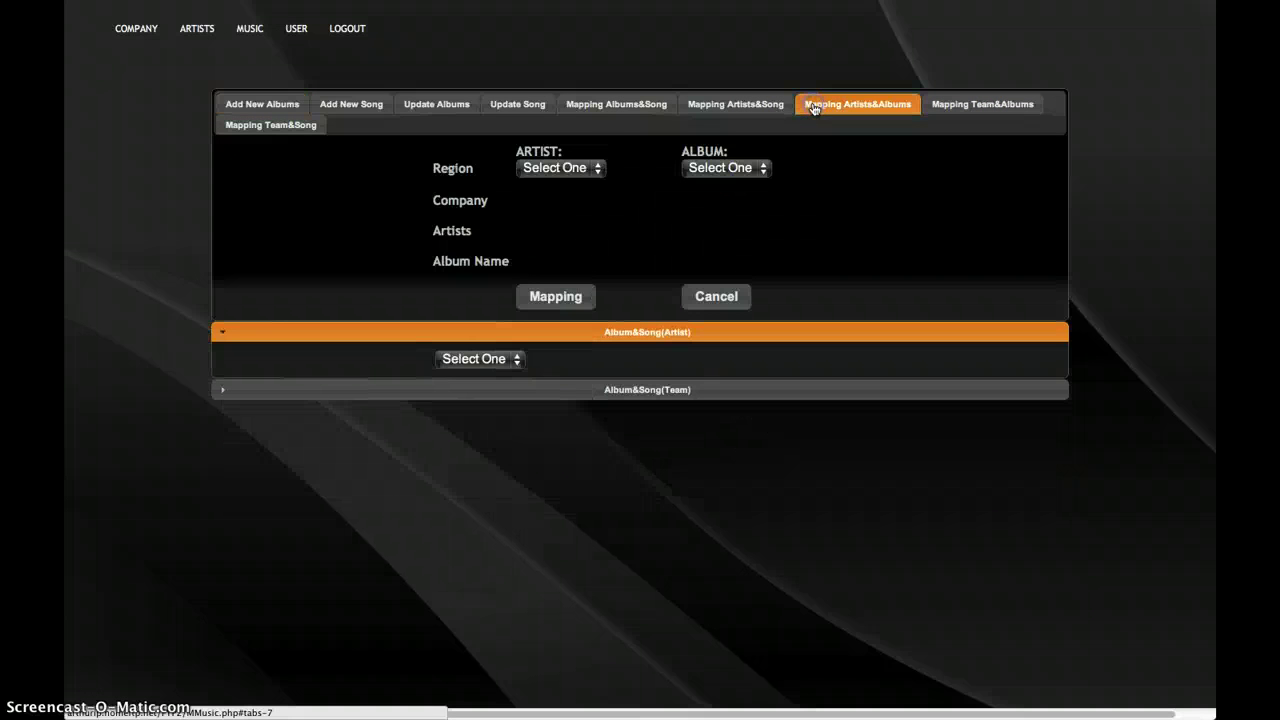
left_click(595, 168)
left_click(578, 216)
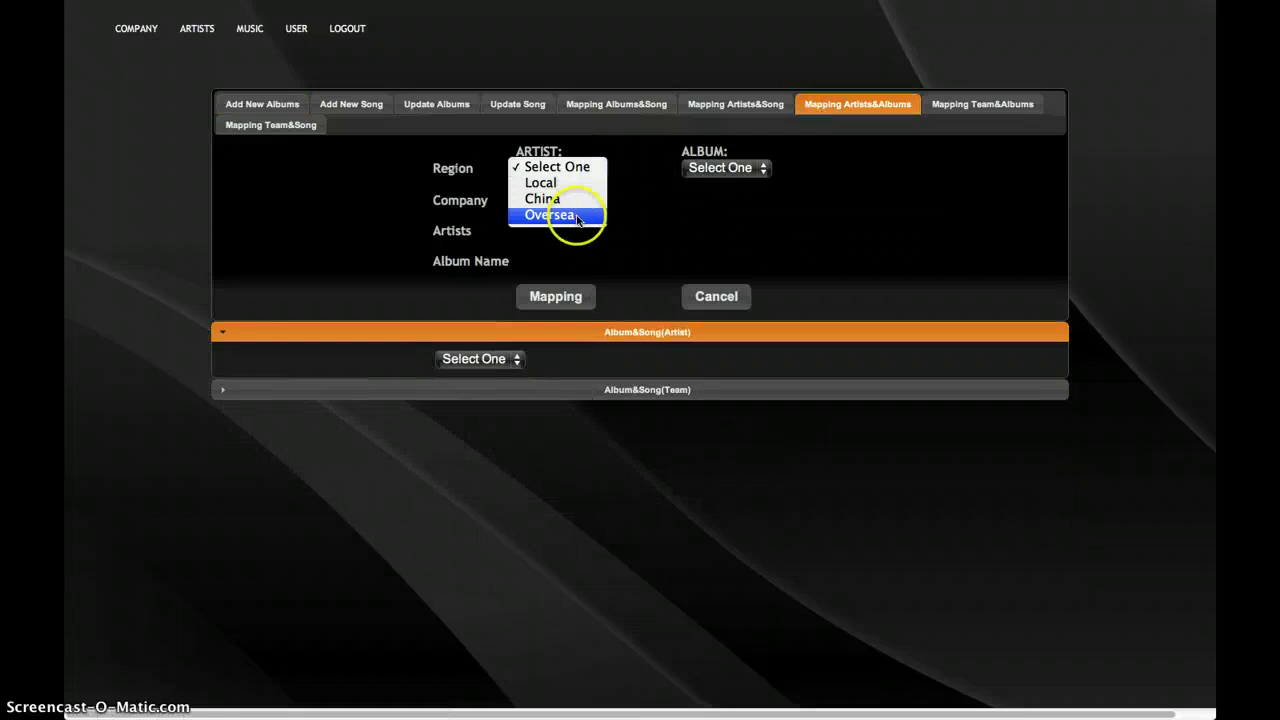
left_click(575, 201)
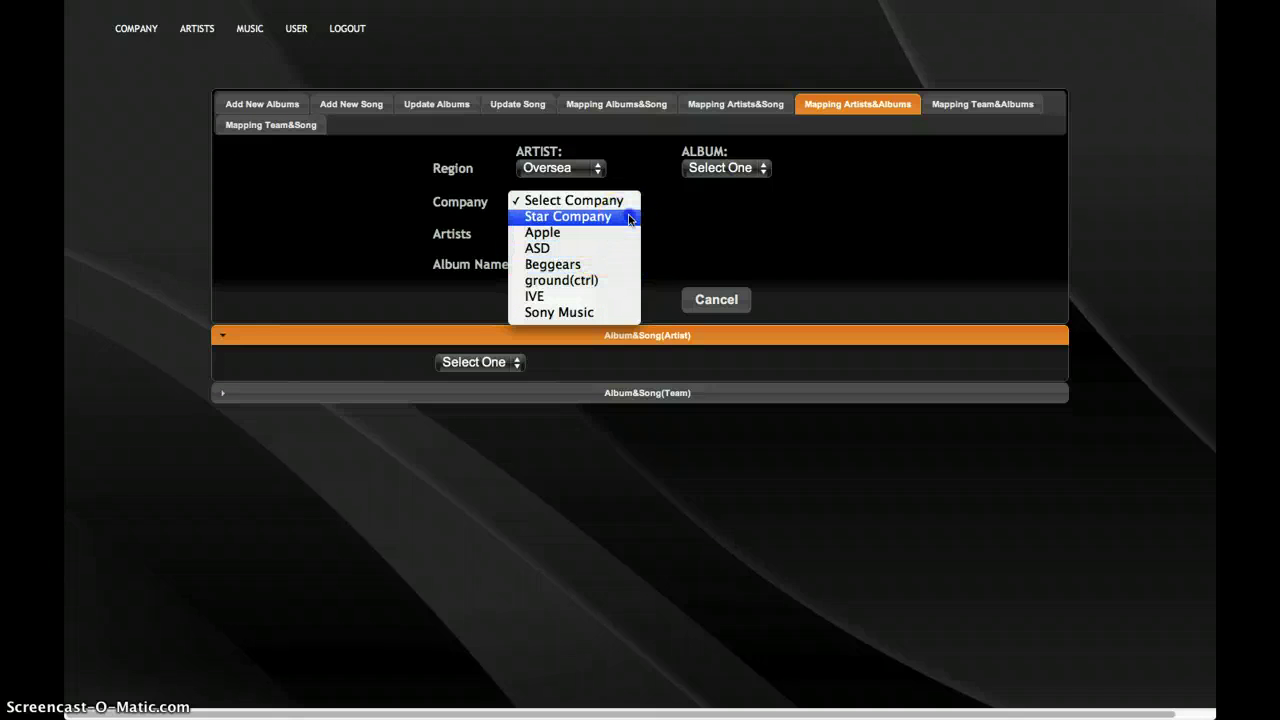
left_click(610, 216)
left_click(610, 236)
left_click(598, 252)
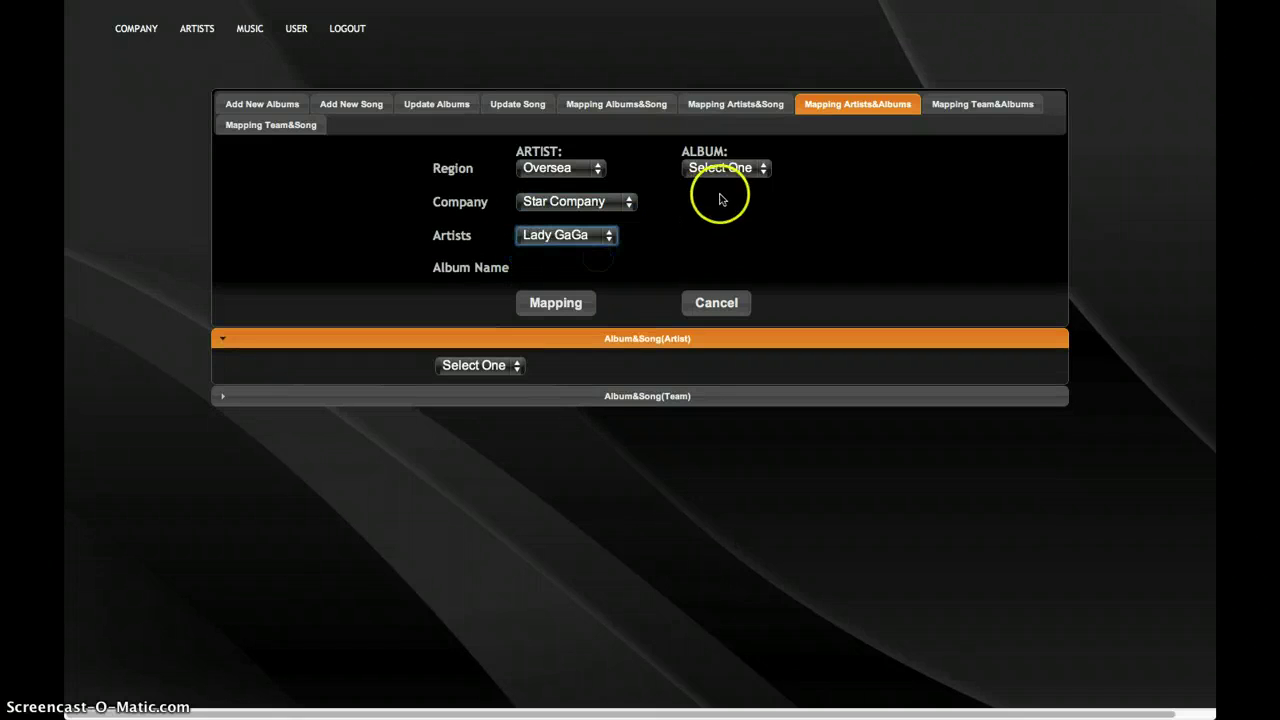
Step: Choose the album Bad Romance from region Oversea and Star Company, and map it to the selected artist
left_click(756, 170)
left_click(749, 214)
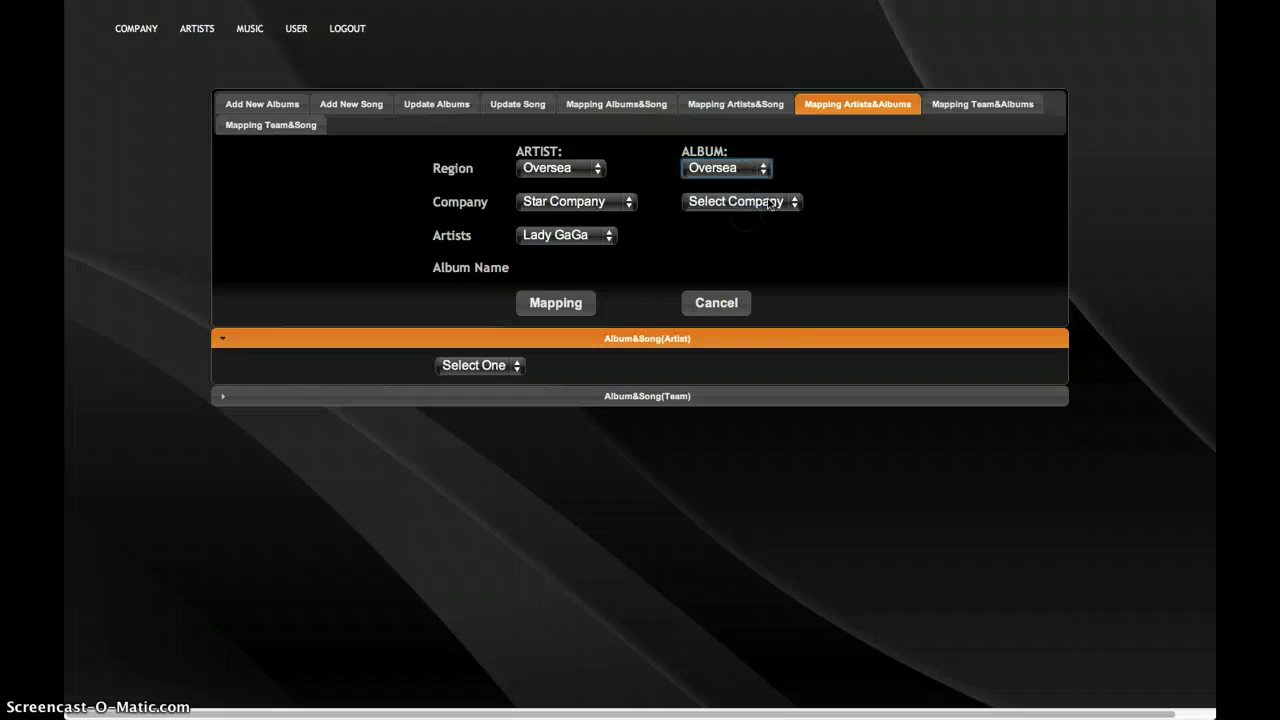
left_click(750, 203)
left_click(758, 216)
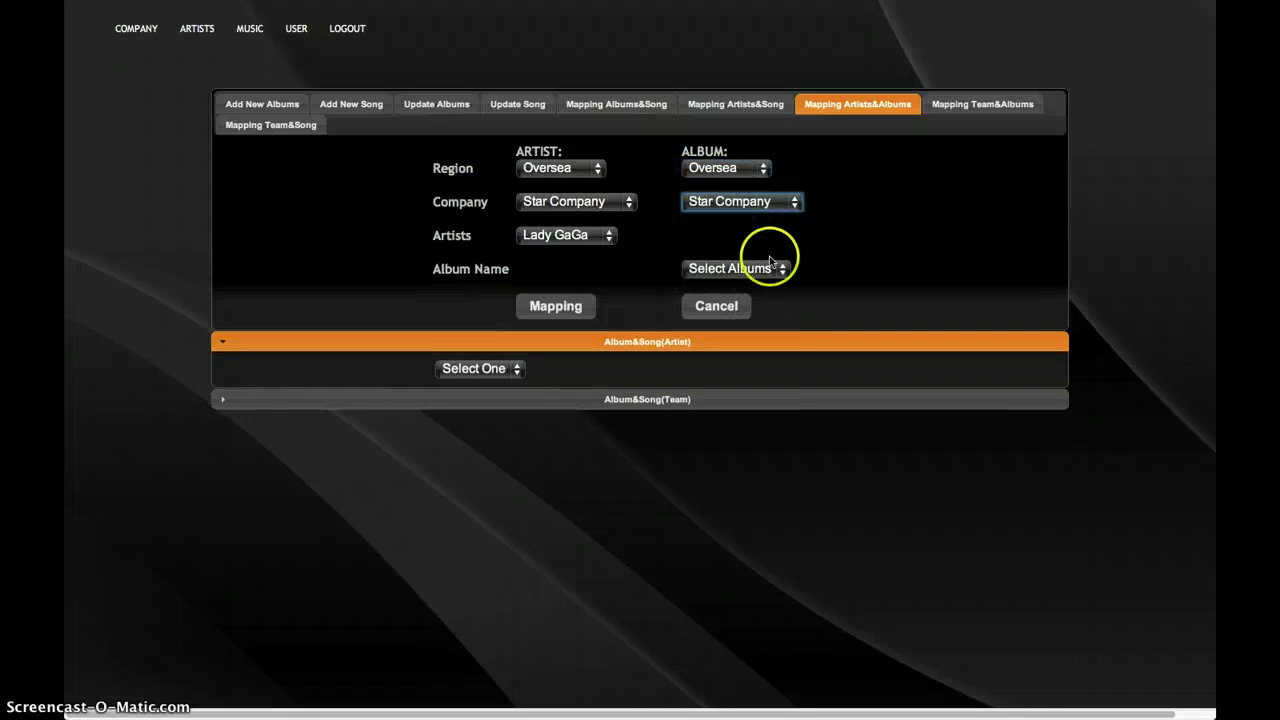
left_click(767, 270)
left_click(735, 283)
left_click(558, 306)
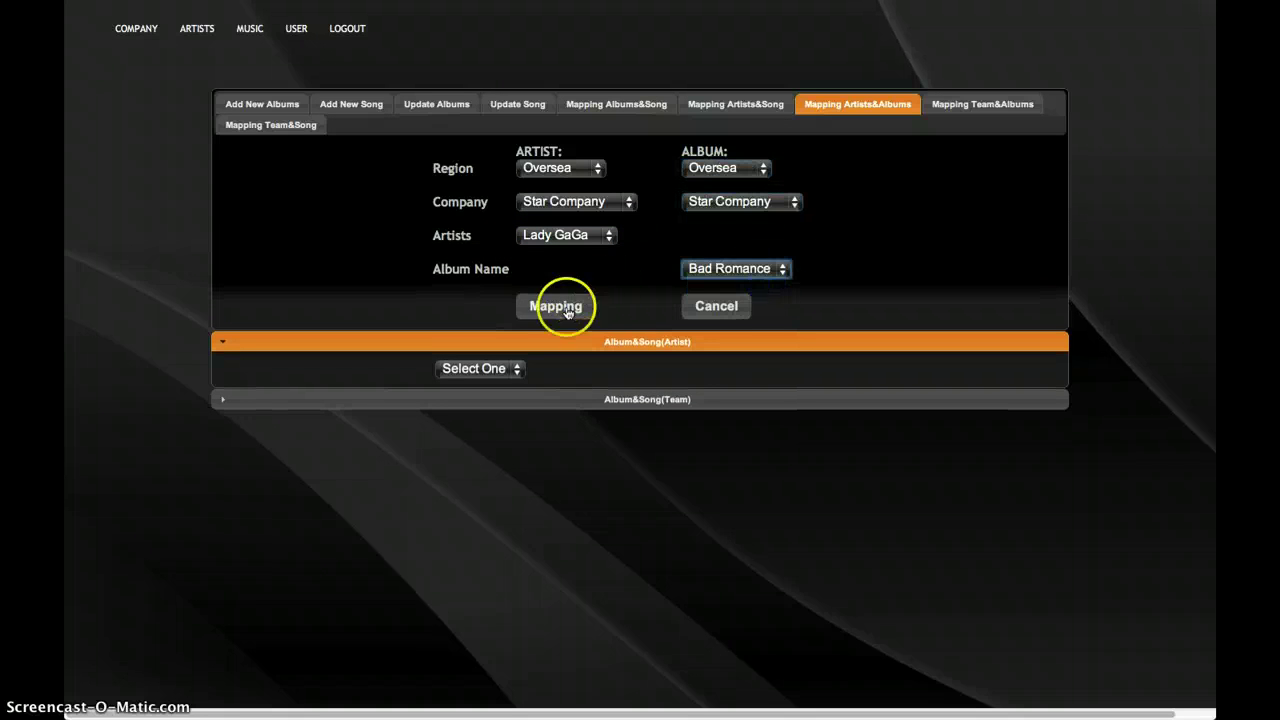
left_click(732, 256)
Step: Start an artist-to-song mapping with Lady GaGa from region Oversea and Star Company as the artist
left_click(758, 108)
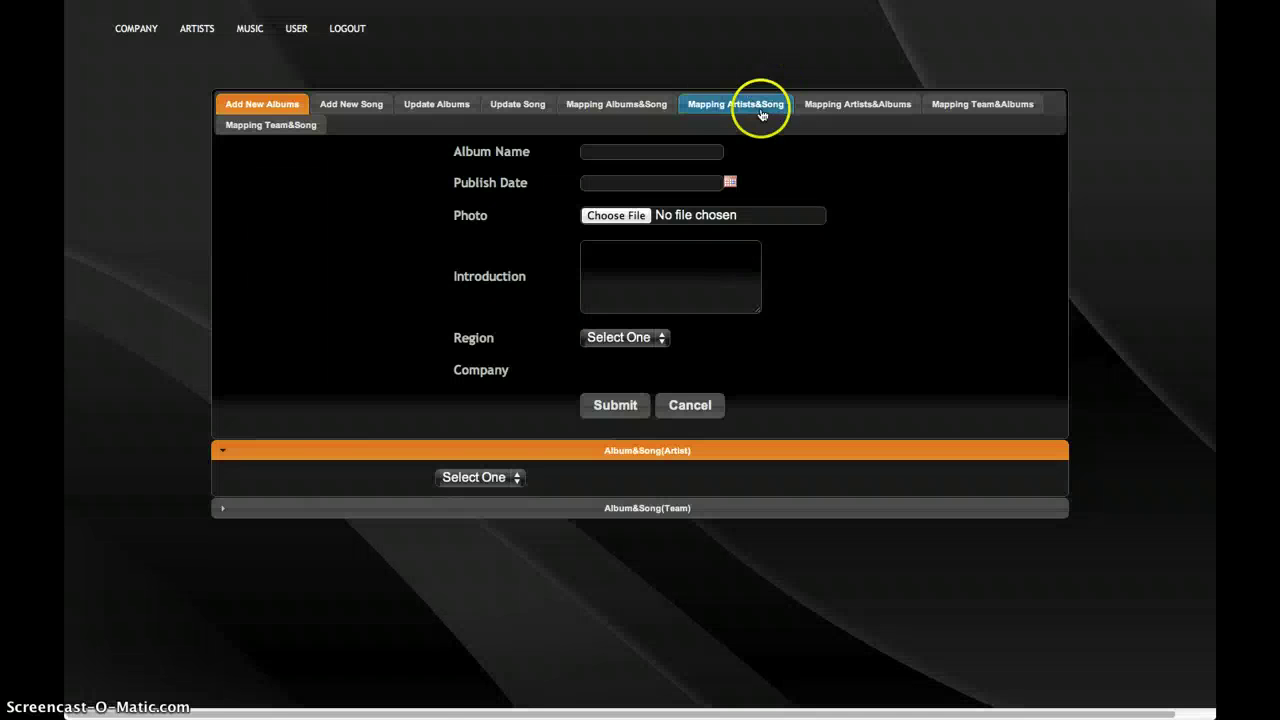
left_click(553, 172)
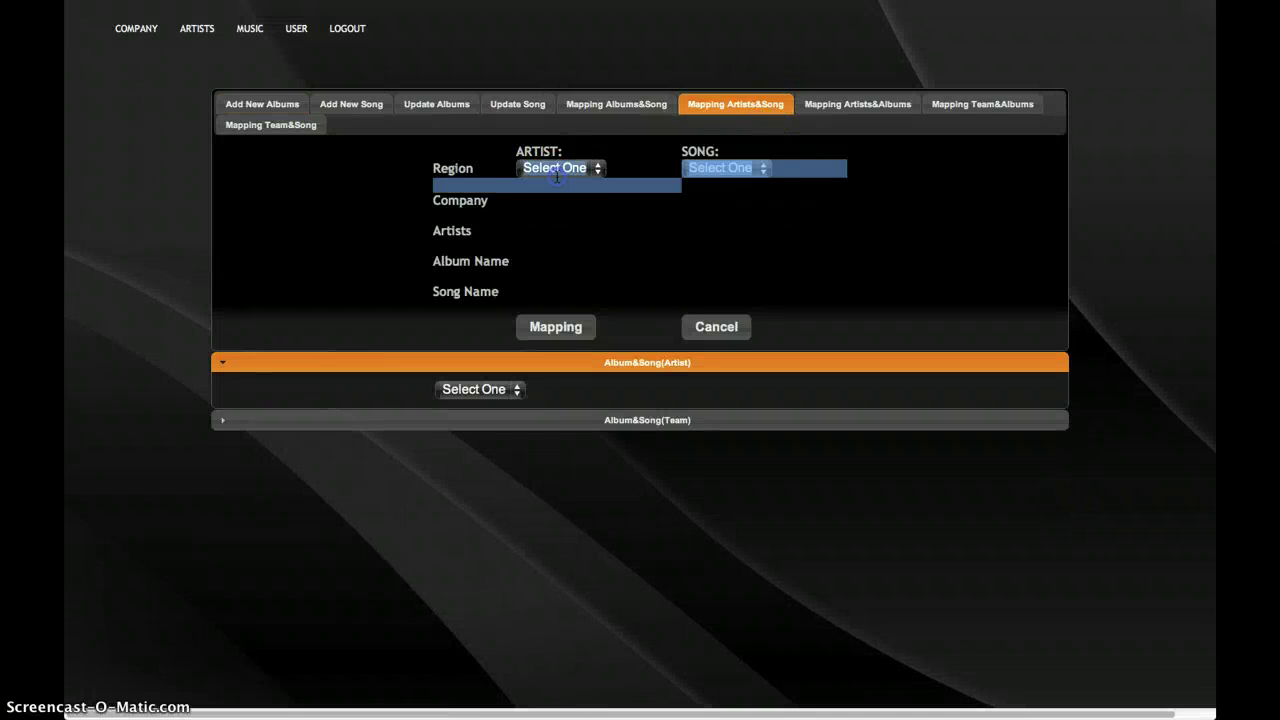
left_click(578, 213)
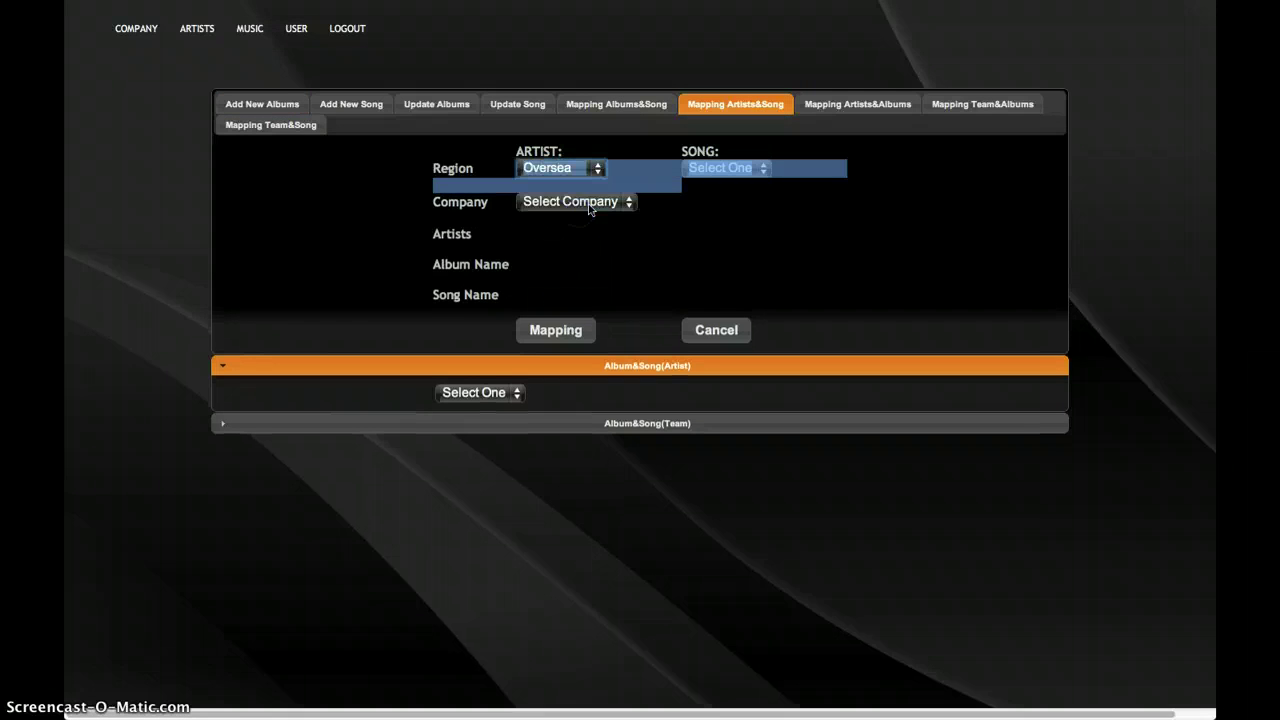
left_click(592, 202)
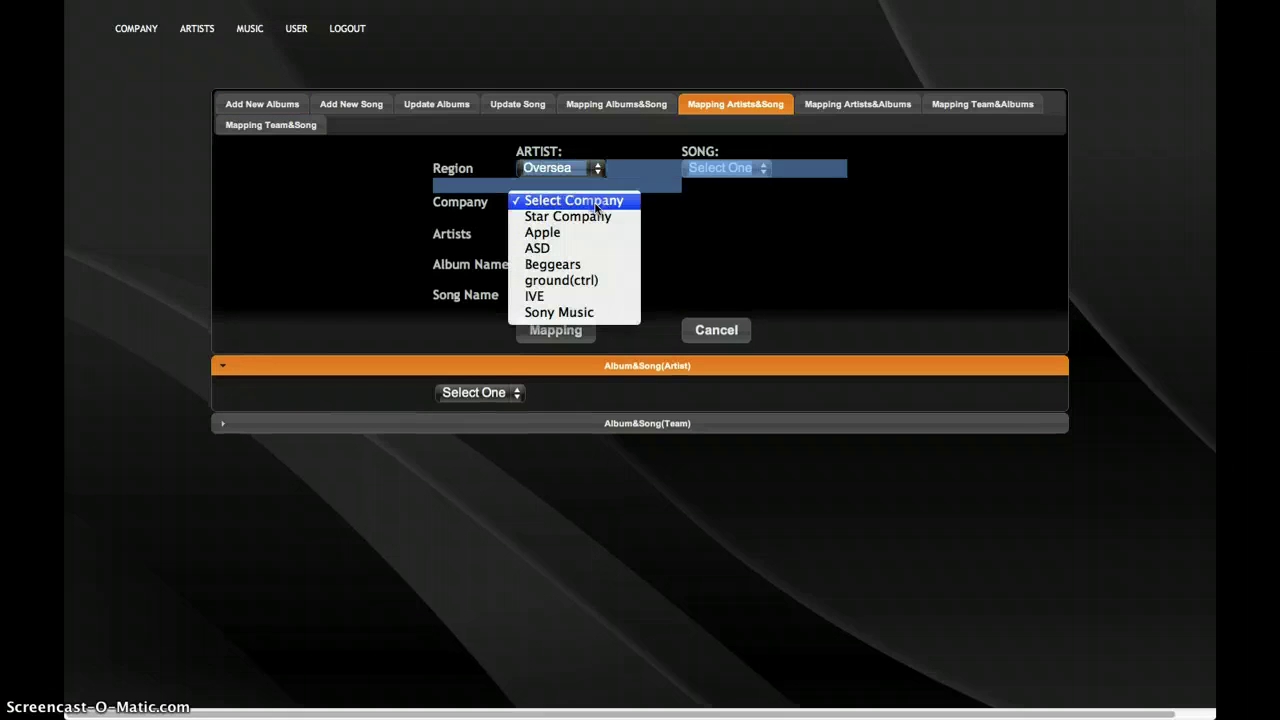
left_click(616, 213)
left_click(607, 236)
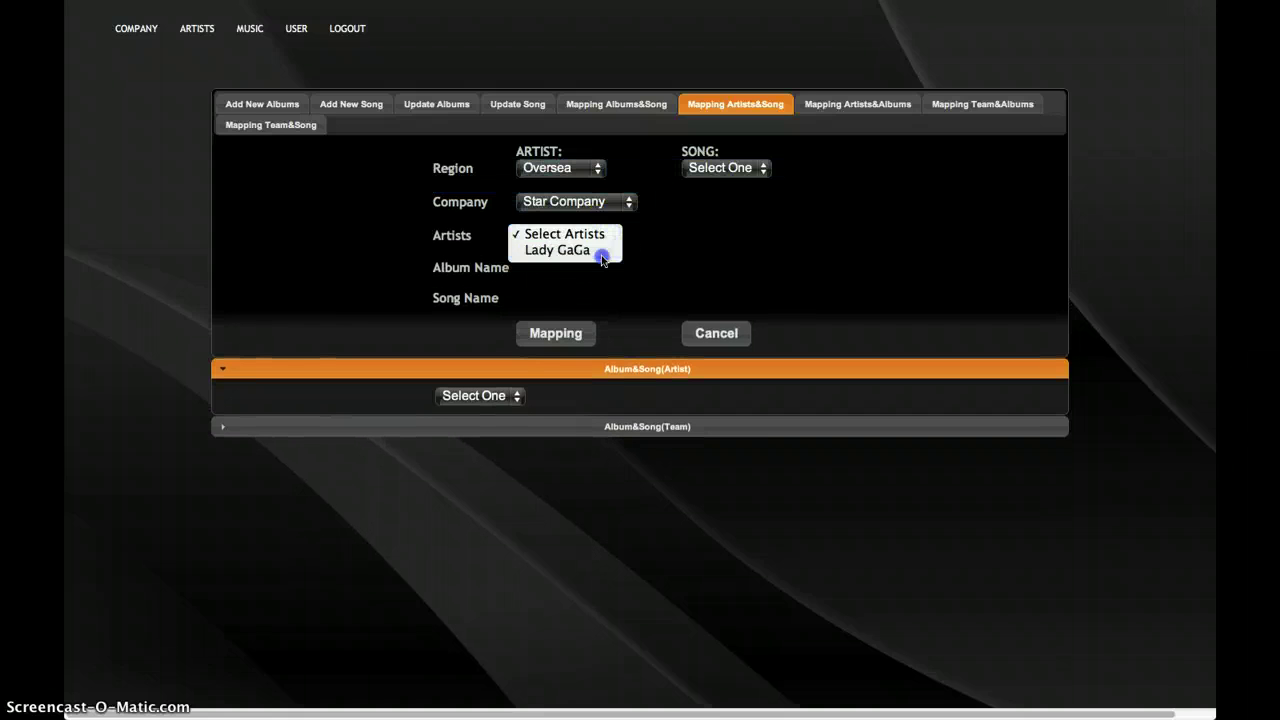
left_click(560, 251)
Step: Choose the song Bad Romance from the Bad Romance album under Oversea and Star Company, and map it to the selected artist
left_click(730, 172)
left_click(712, 214)
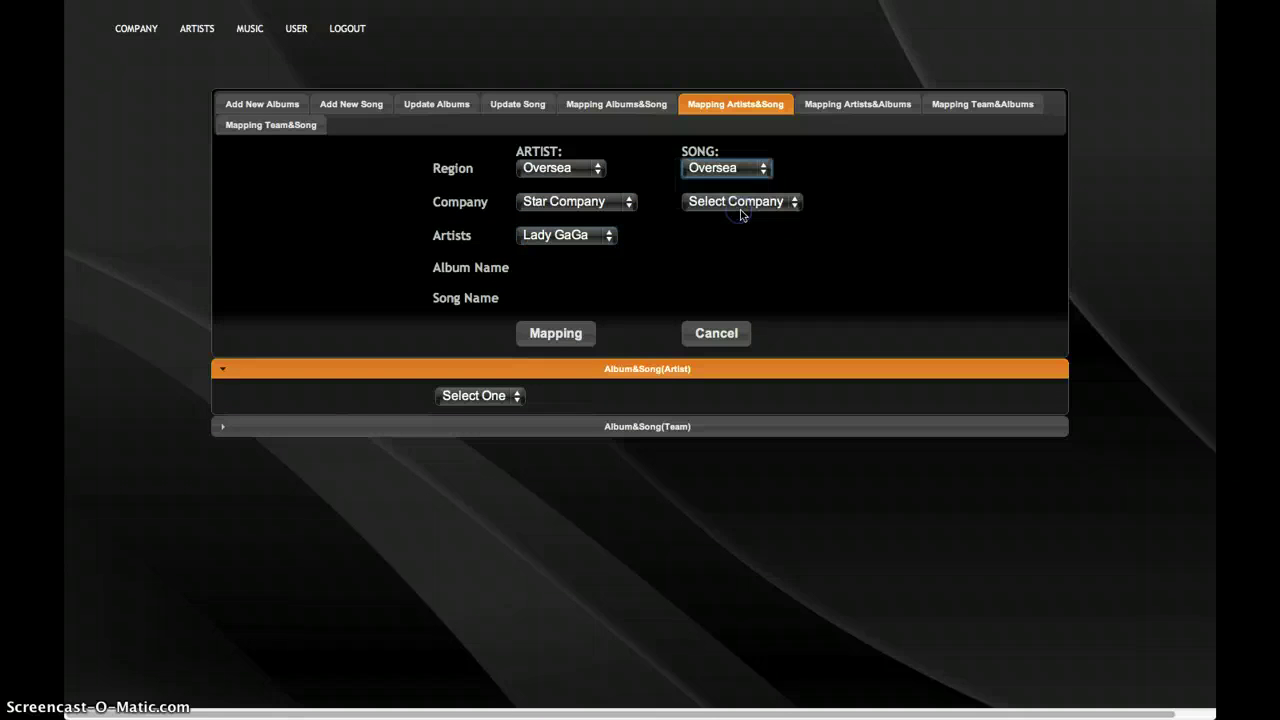
left_click(742, 204)
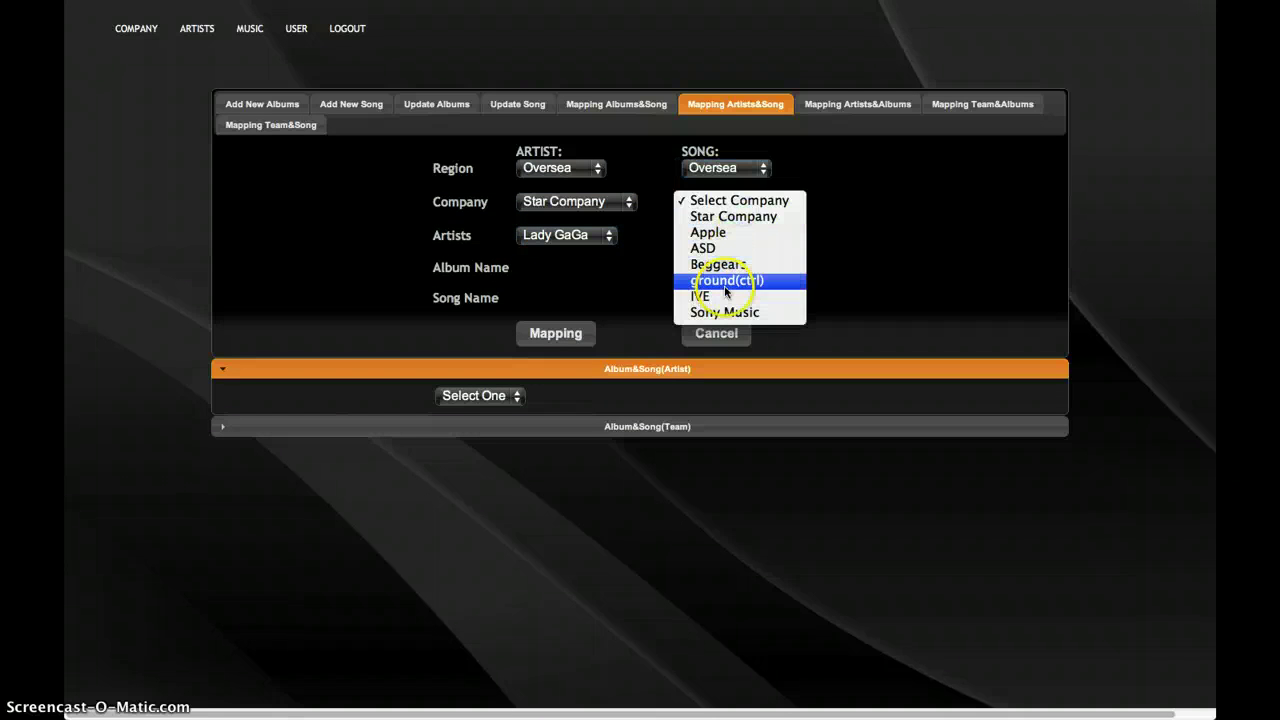
left_click(758, 216)
left_click(753, 281)
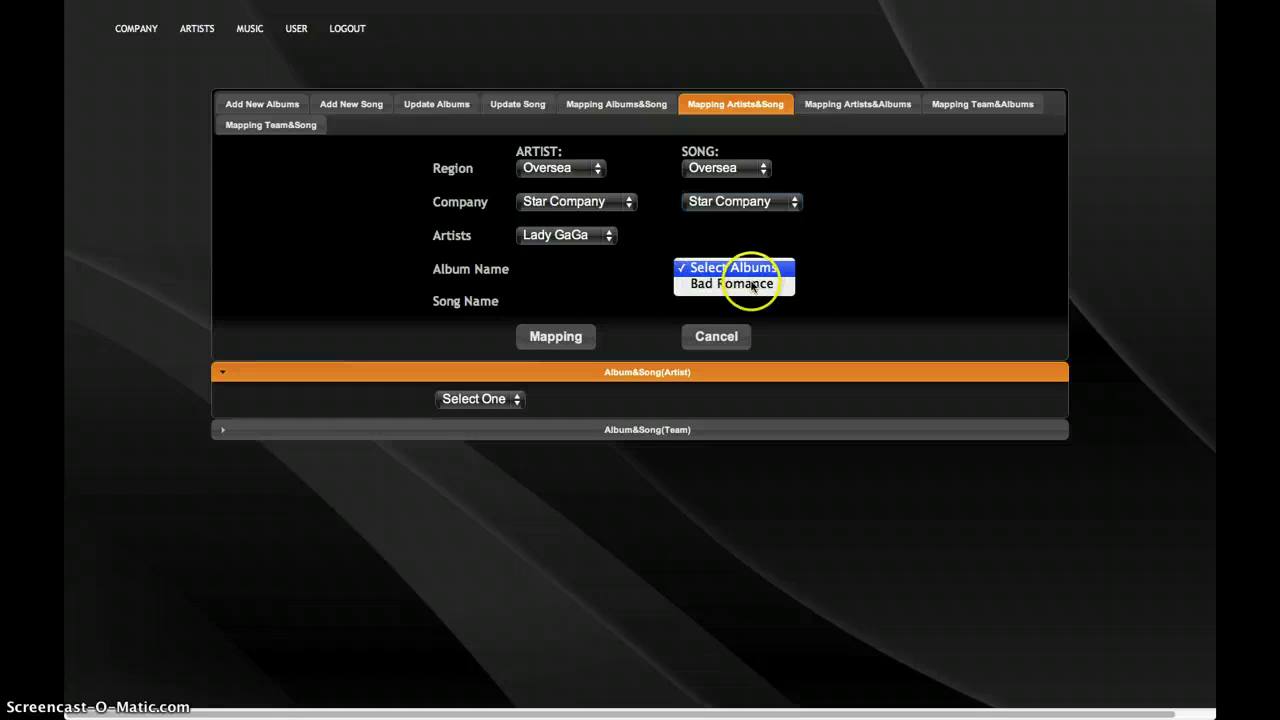
left_click(749, 287)
left_click(745, 303)
left_click(740, 334)
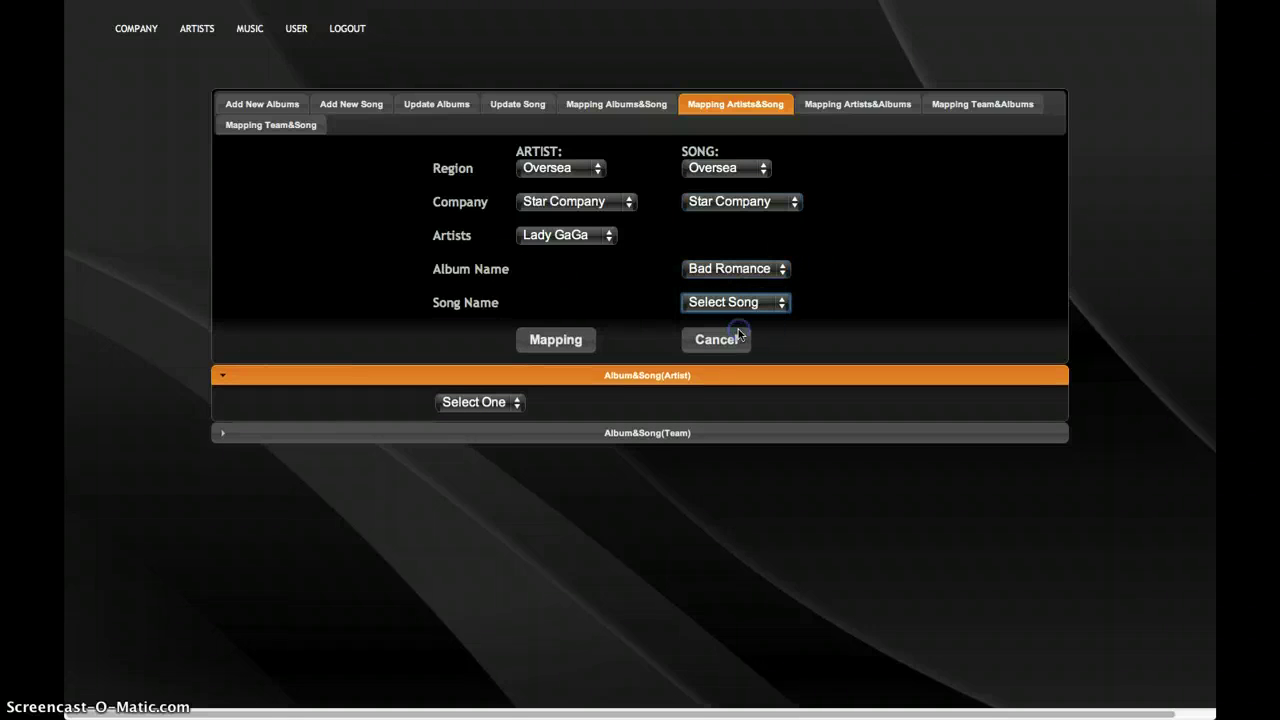
left_click(775, 304)
left_click(771, 317)
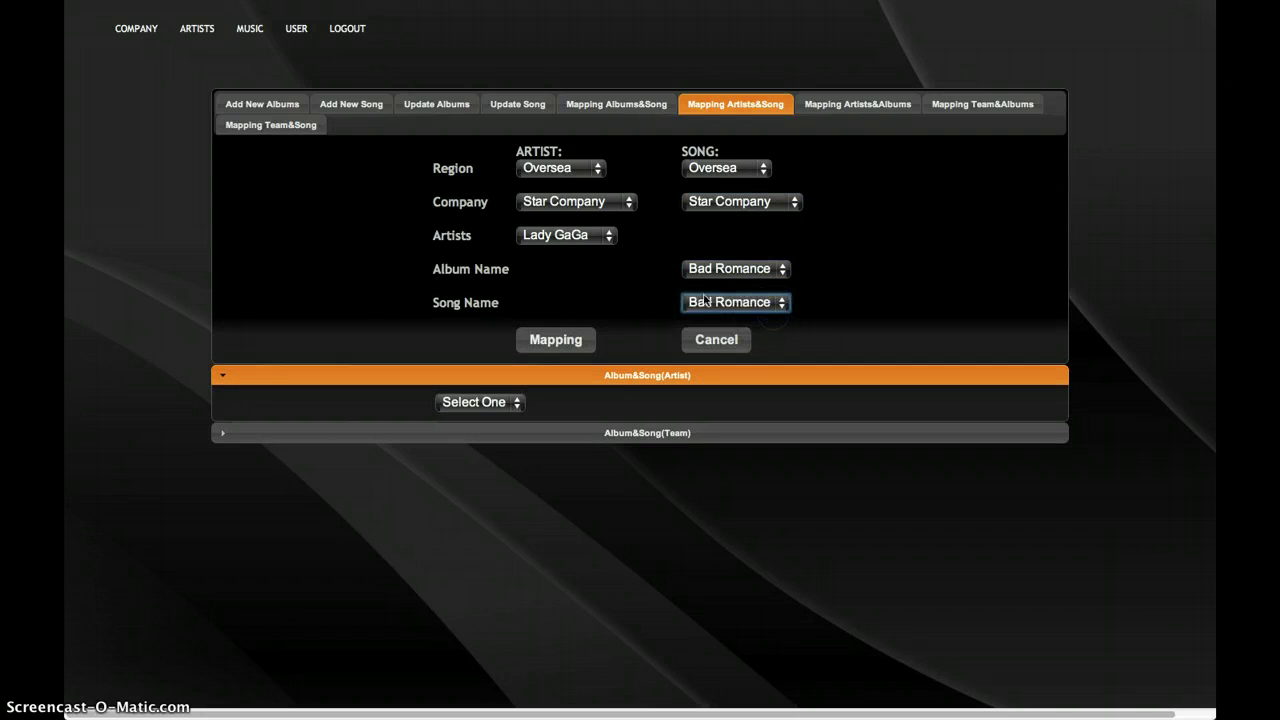
left_click(573, 341)
left_click(752, 250)
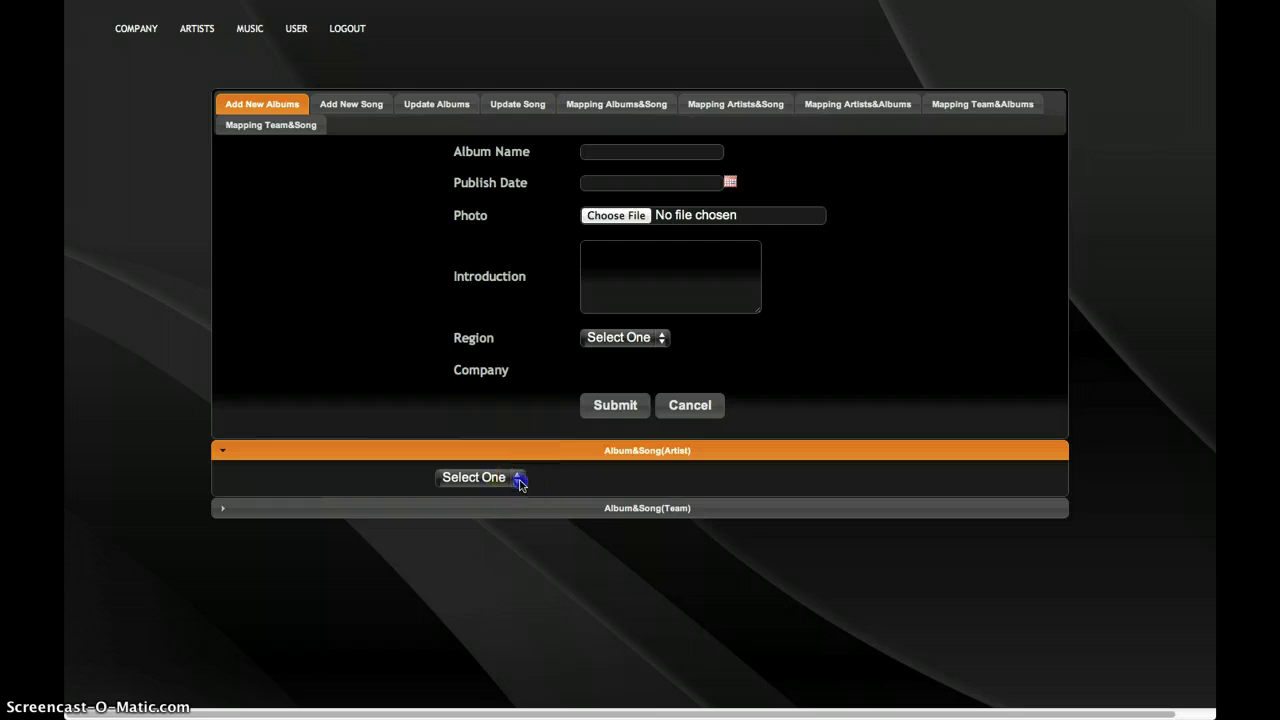
Step: List the albums of Lady GaGa under Oversea and Star Company in the Album&Song(Artist) section and examine the records
left_click(517, 477)
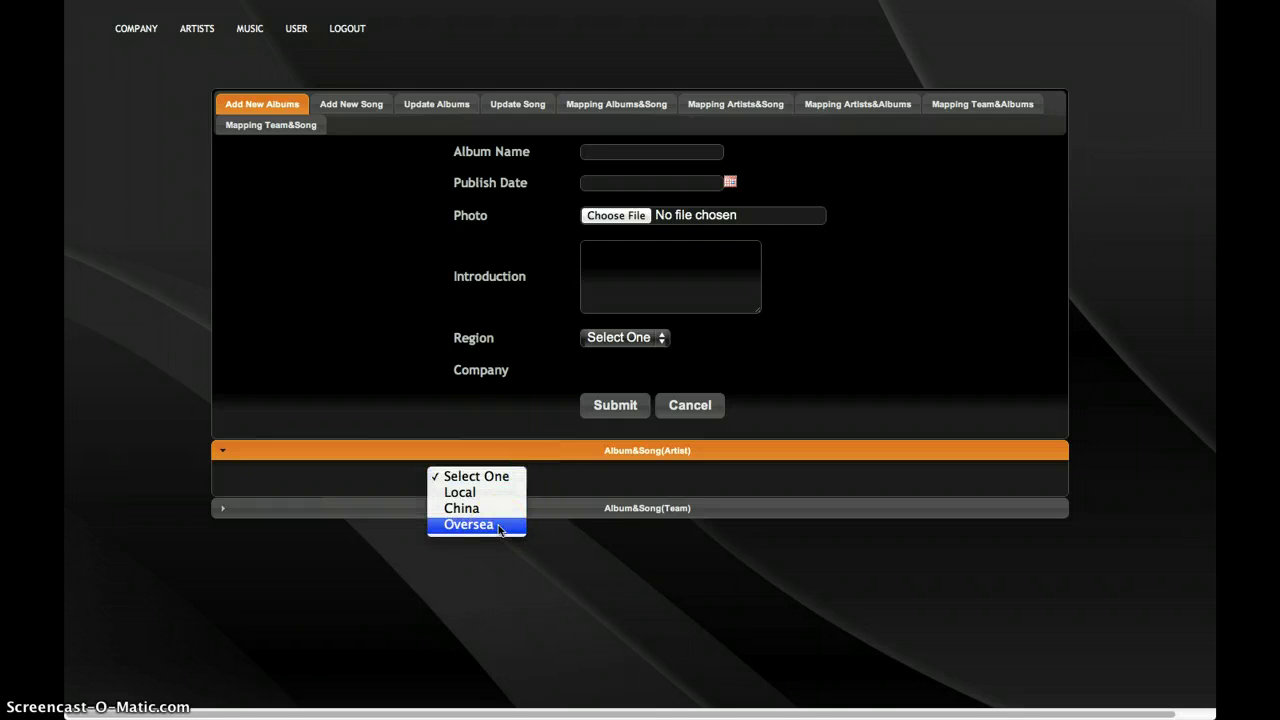
left_click(517, 520)
left_click(603, 478)
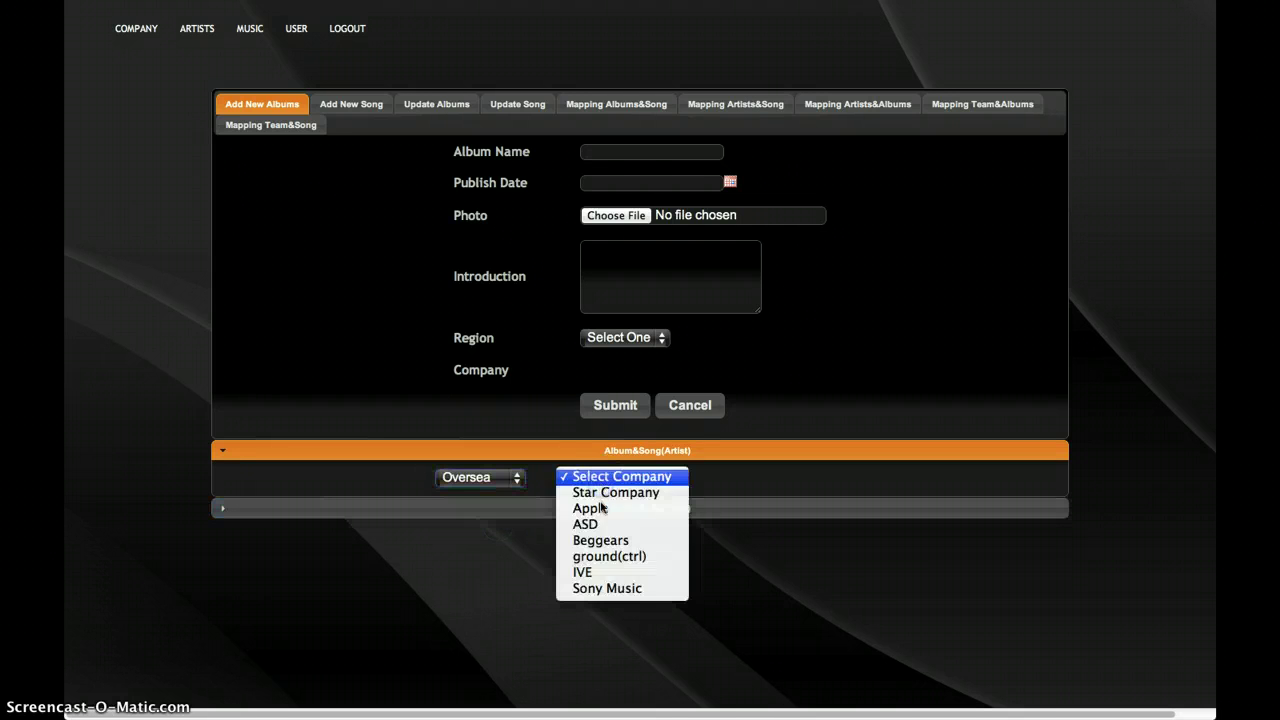
left_click(640, 492)
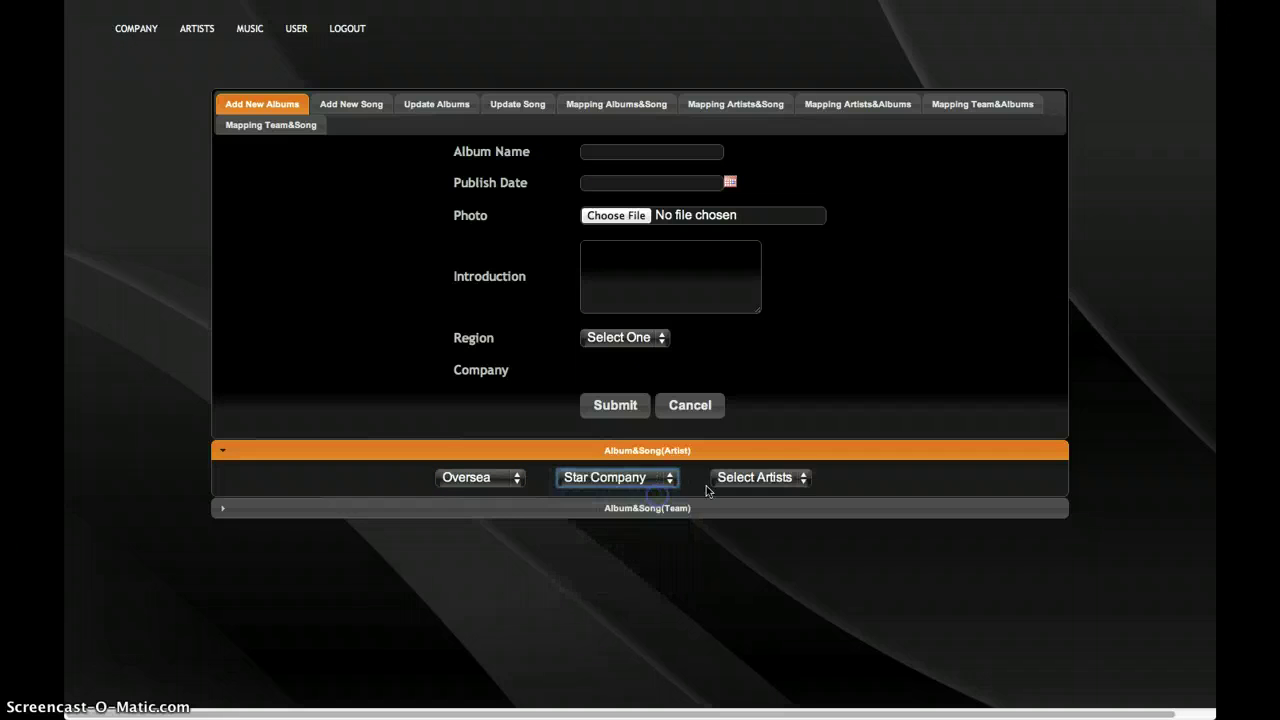
left_click(750, 478)
left_click(778, 493)
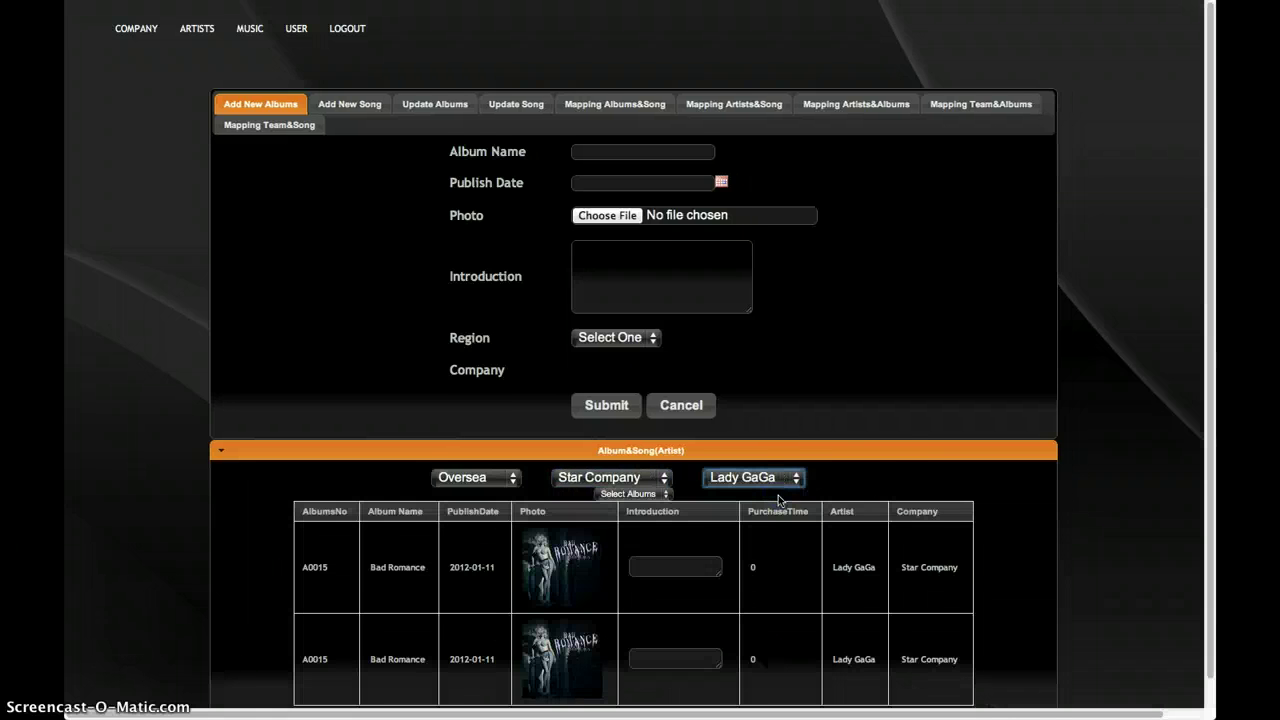
left_click_drag(1213, 460, 1201, 421)
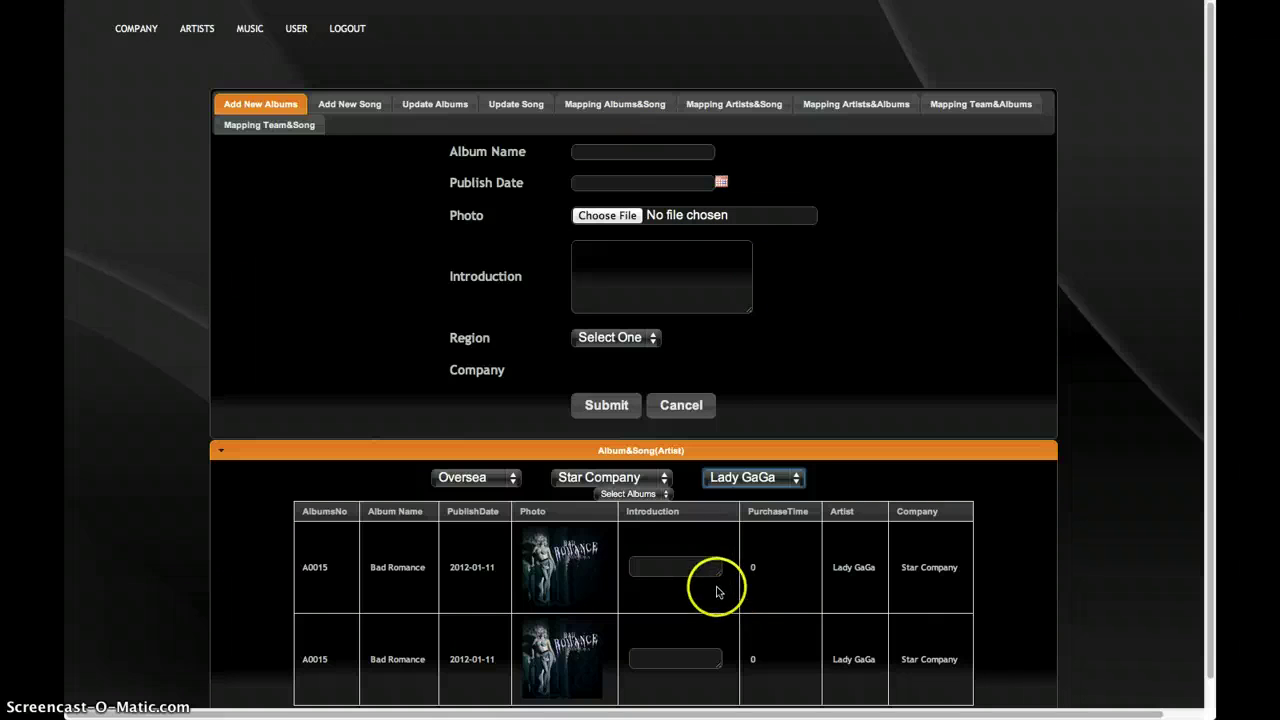
left_click_drag(716, 581, 754, 609)
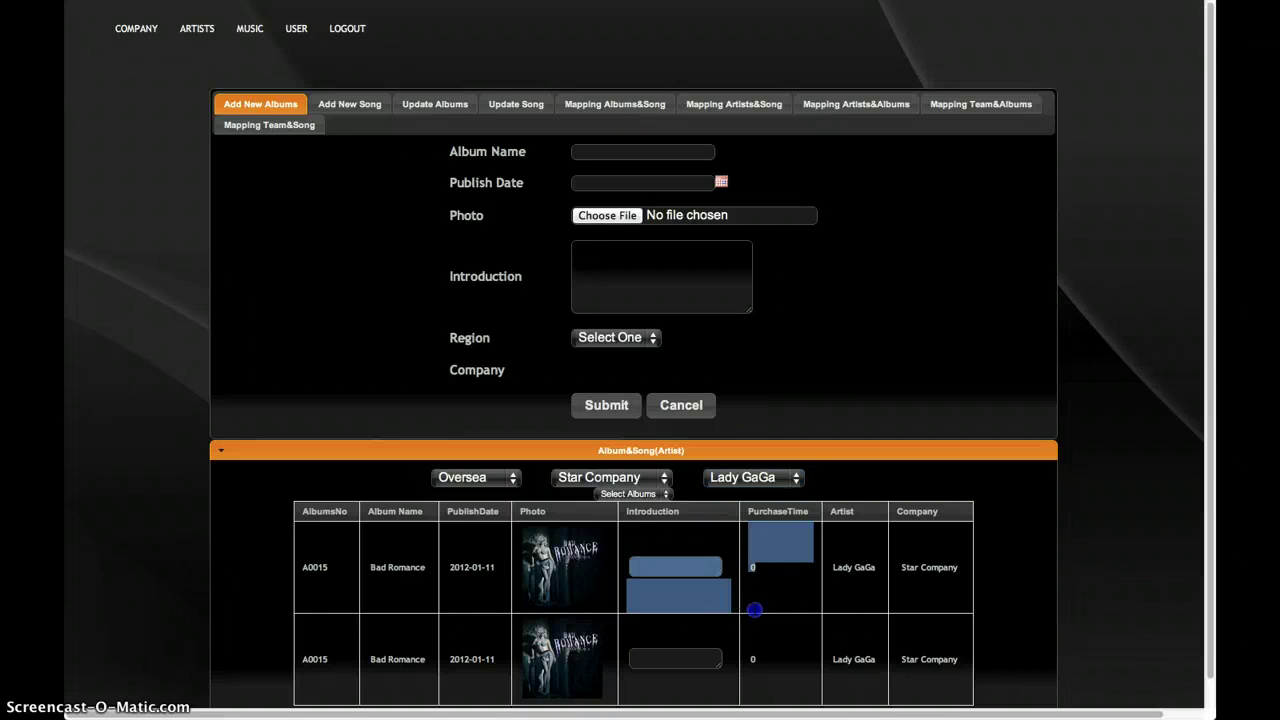
left_click(727, 542)
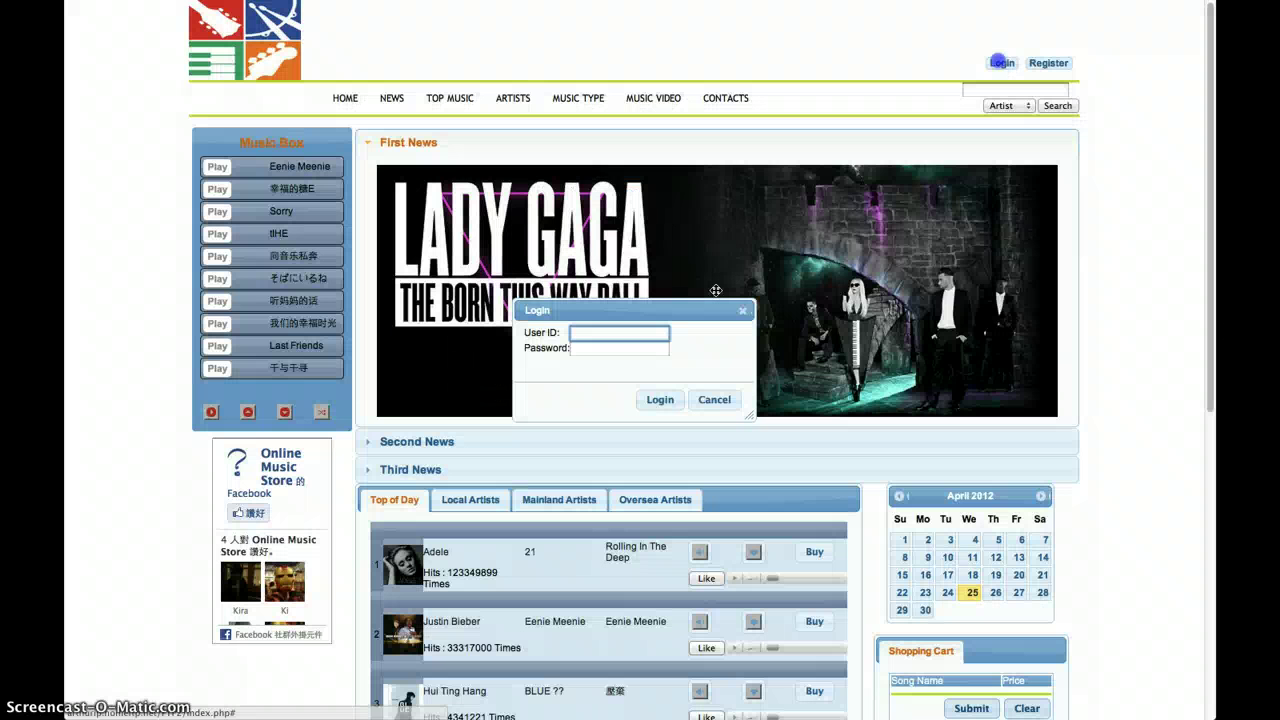
Step: Log in to the online music store with the member's user ID and password
type("M0001")
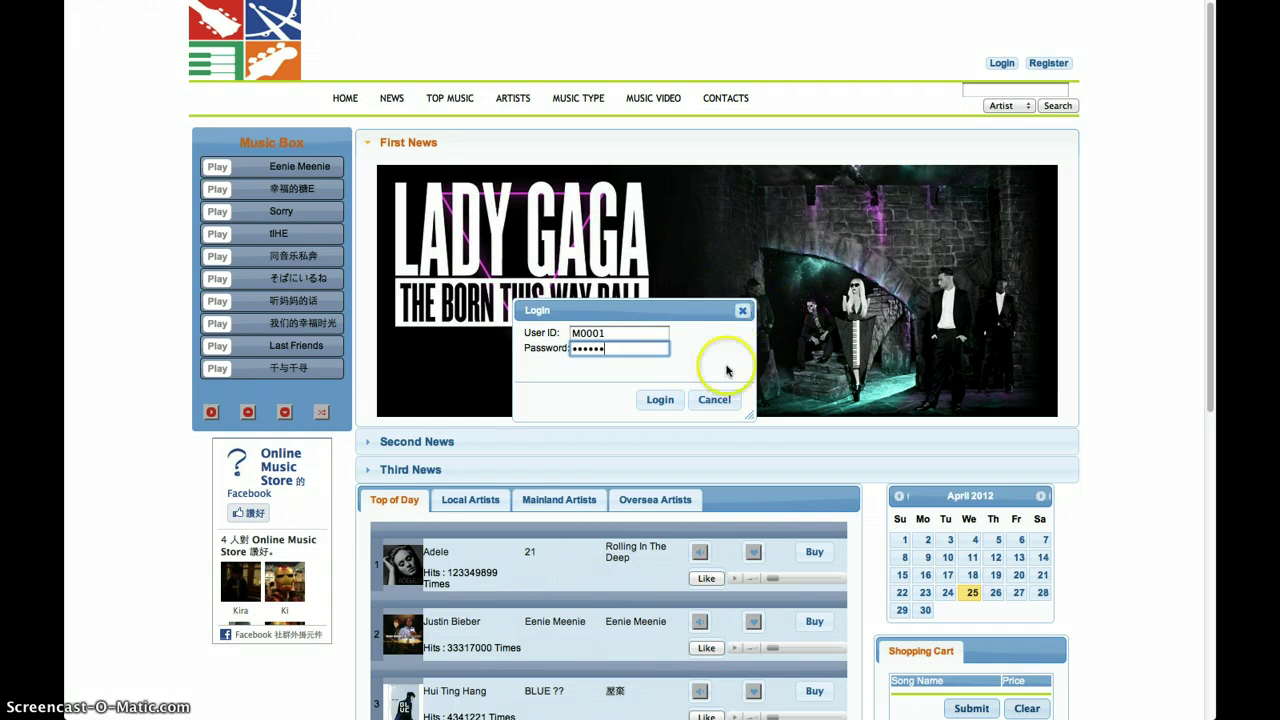
left_click(661, 400)
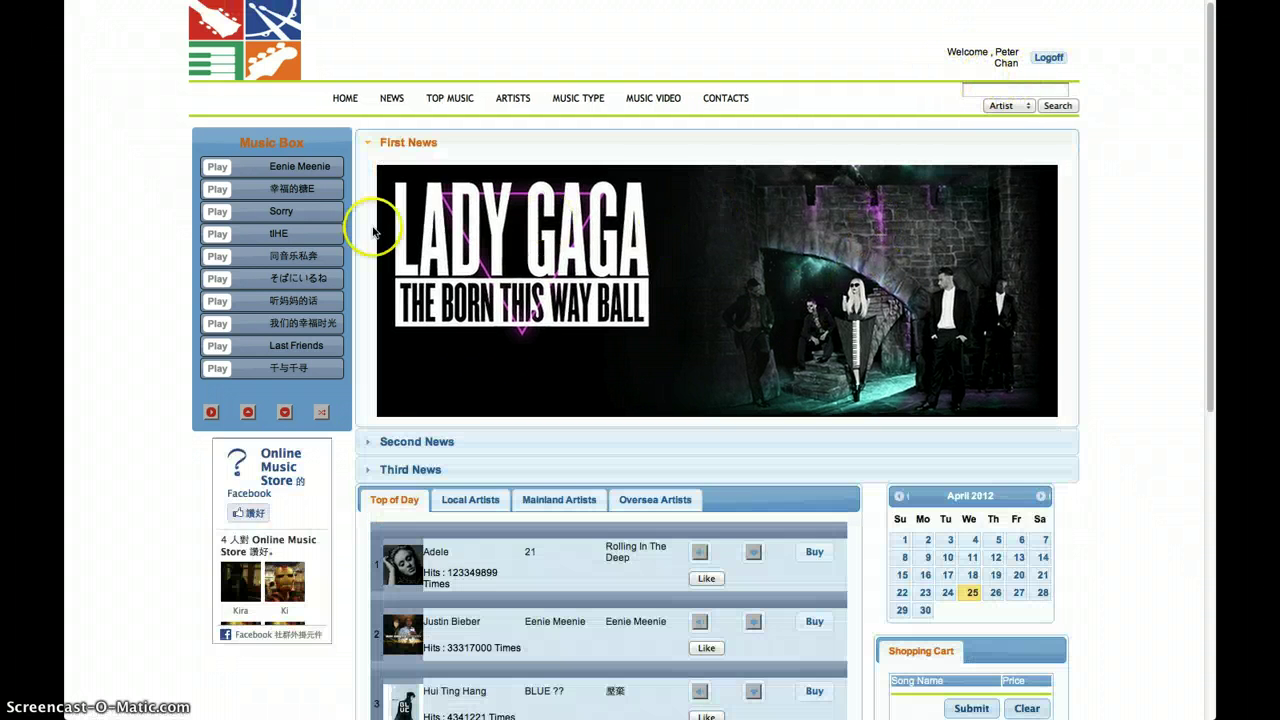
Step: View the Second News and Third News banners on the store's home page
left_click(443, 441)
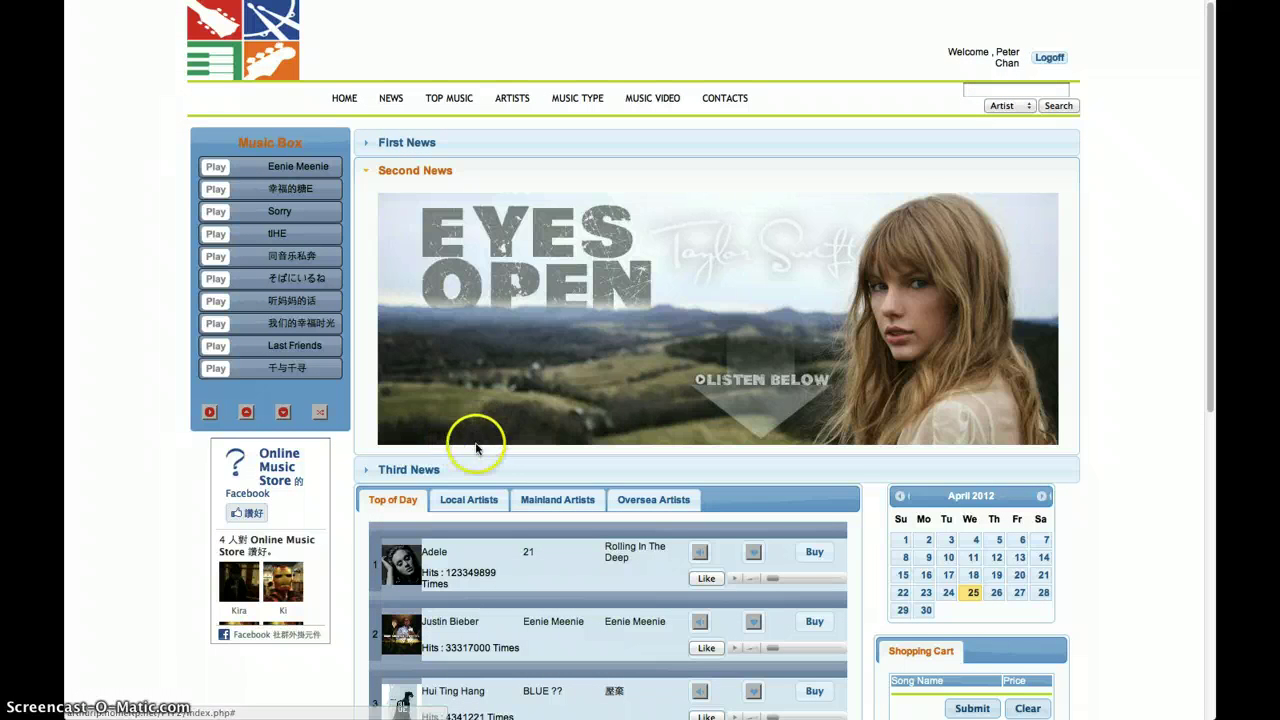
left_click(474, 466)
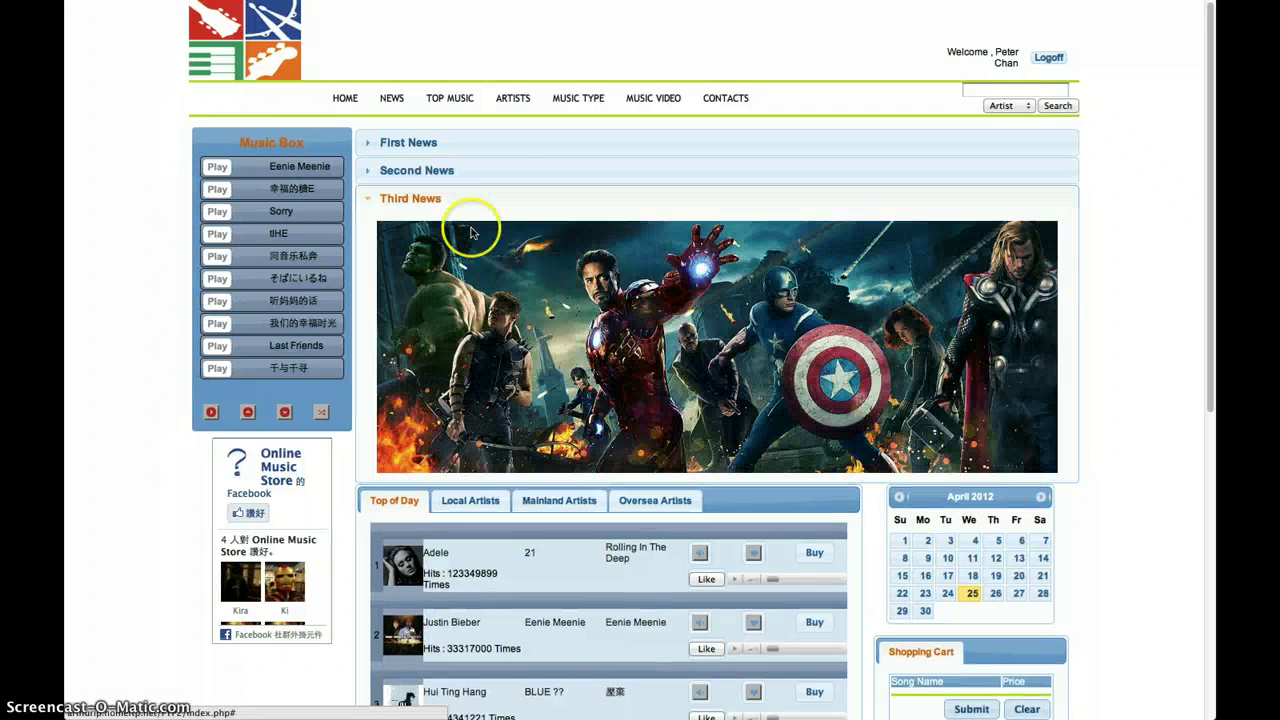
Step: Show the First News banner, and play and pause the song Eenie Meenie in the Music Box
left_click(509, 146)
left_click(301, 171)
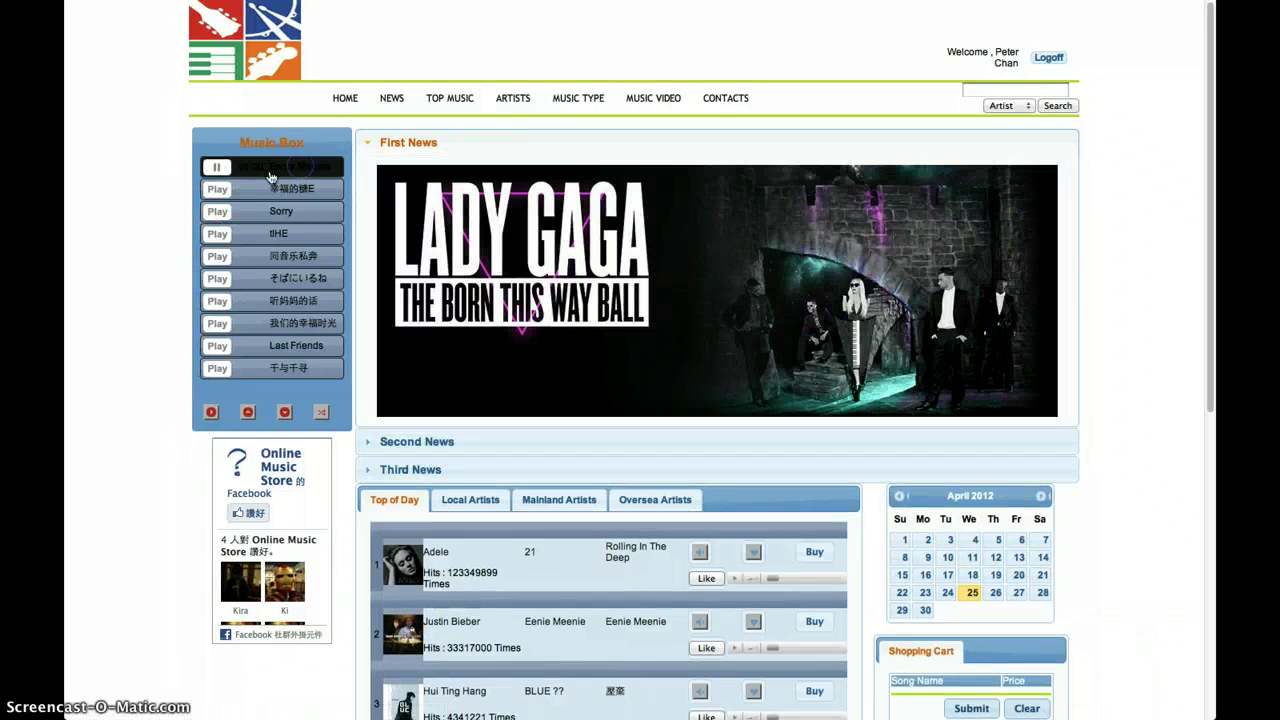
left_click(217, 168)
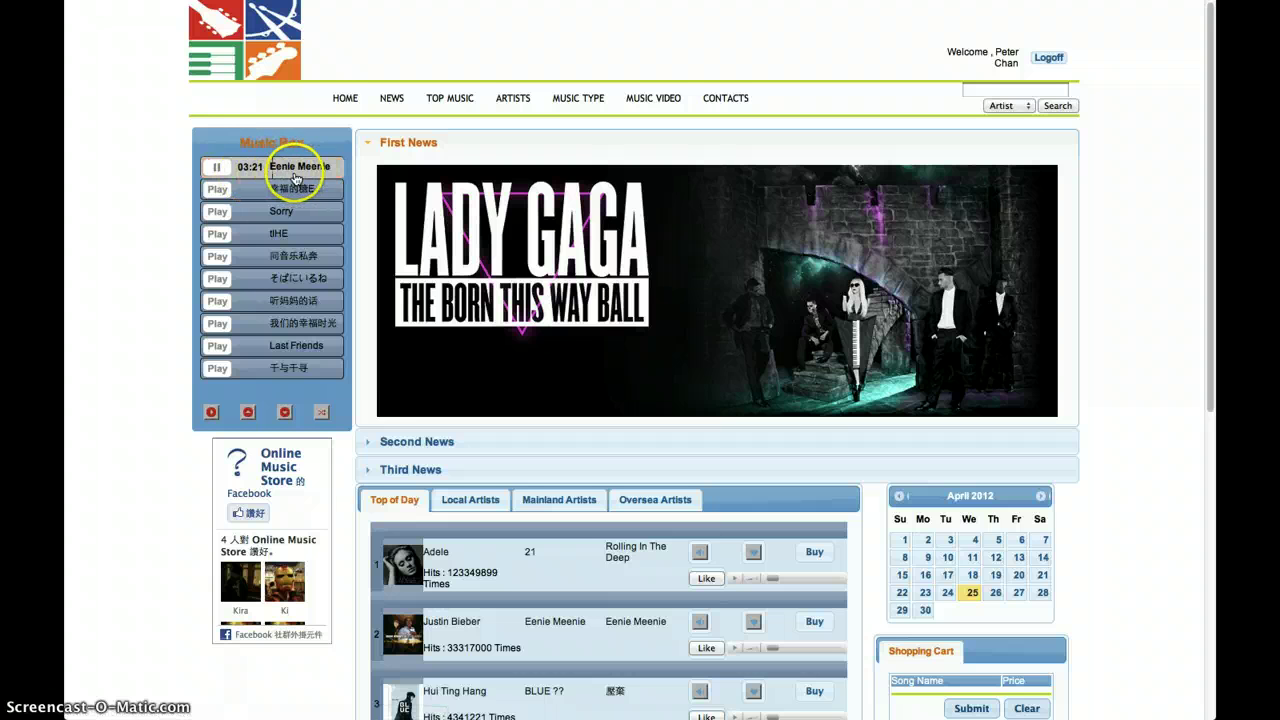
left_click(216, 167)
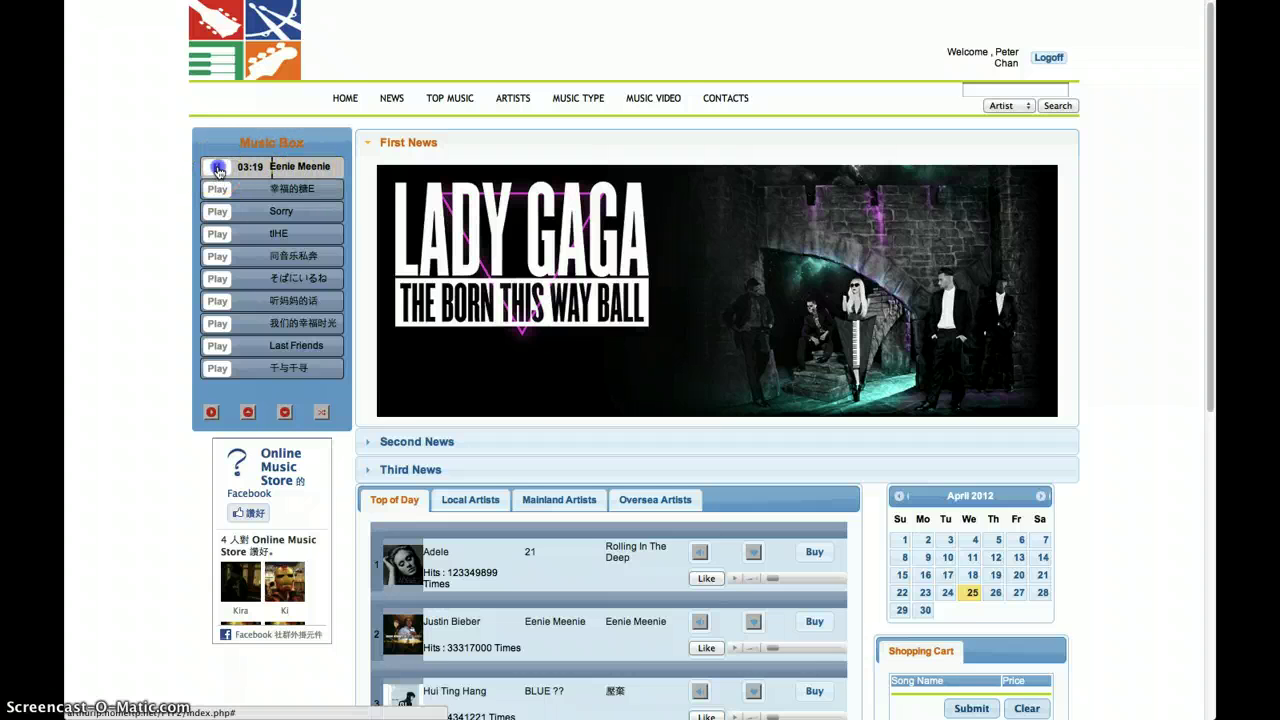
Step: View the Local Artists, Mainland Artists and Oversea Artists charts on the home page
left_click_drag(1212, 325, 1153, 349)
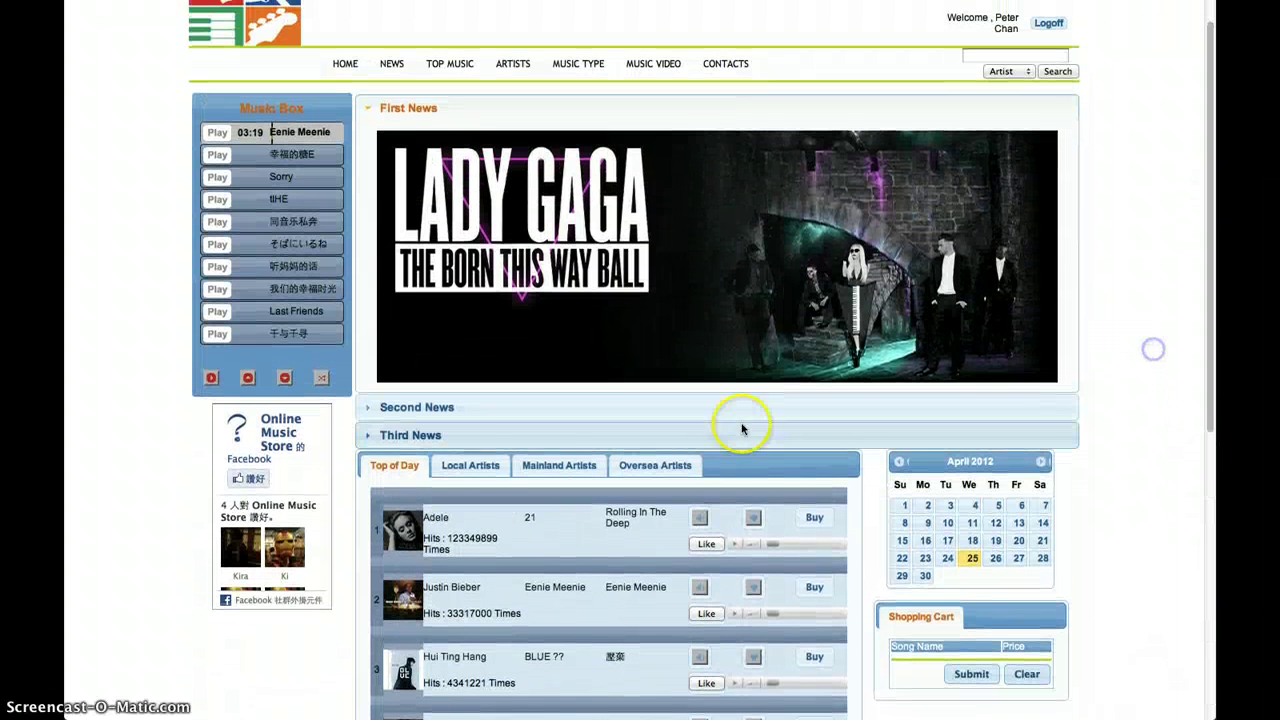
left_click(498, 469)
left_click(541, 479)
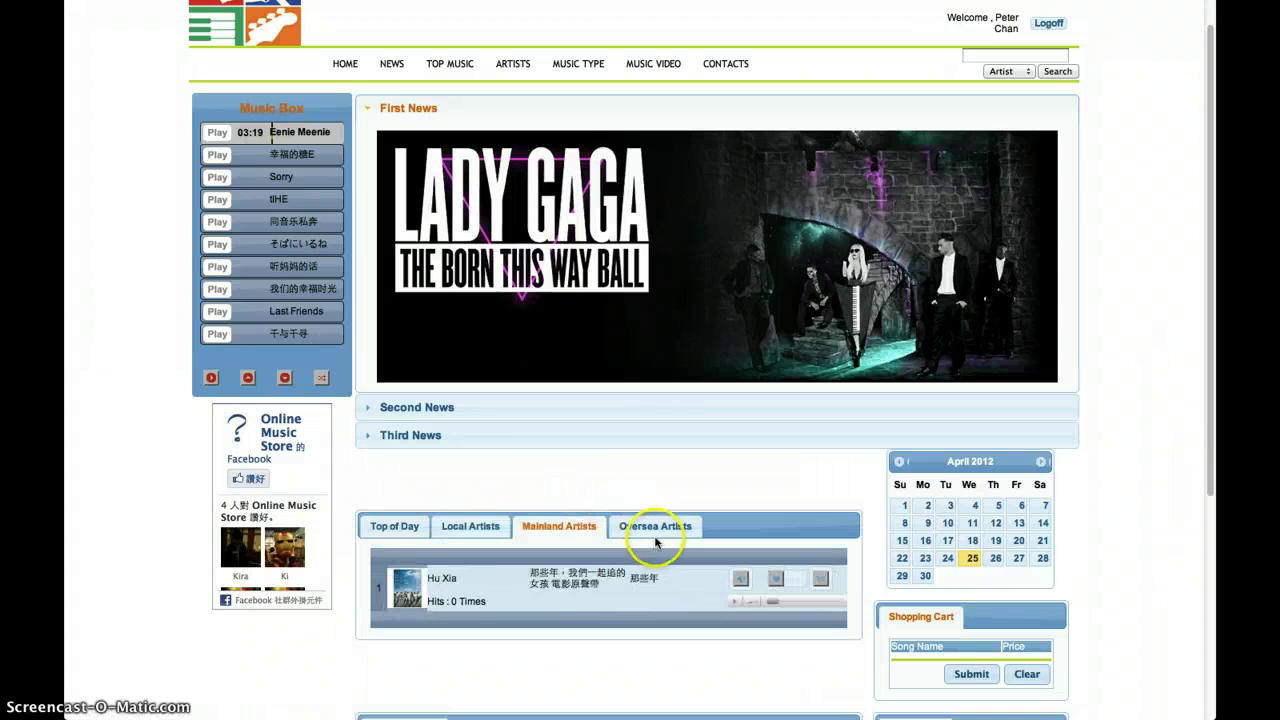
left_click(668, 526)
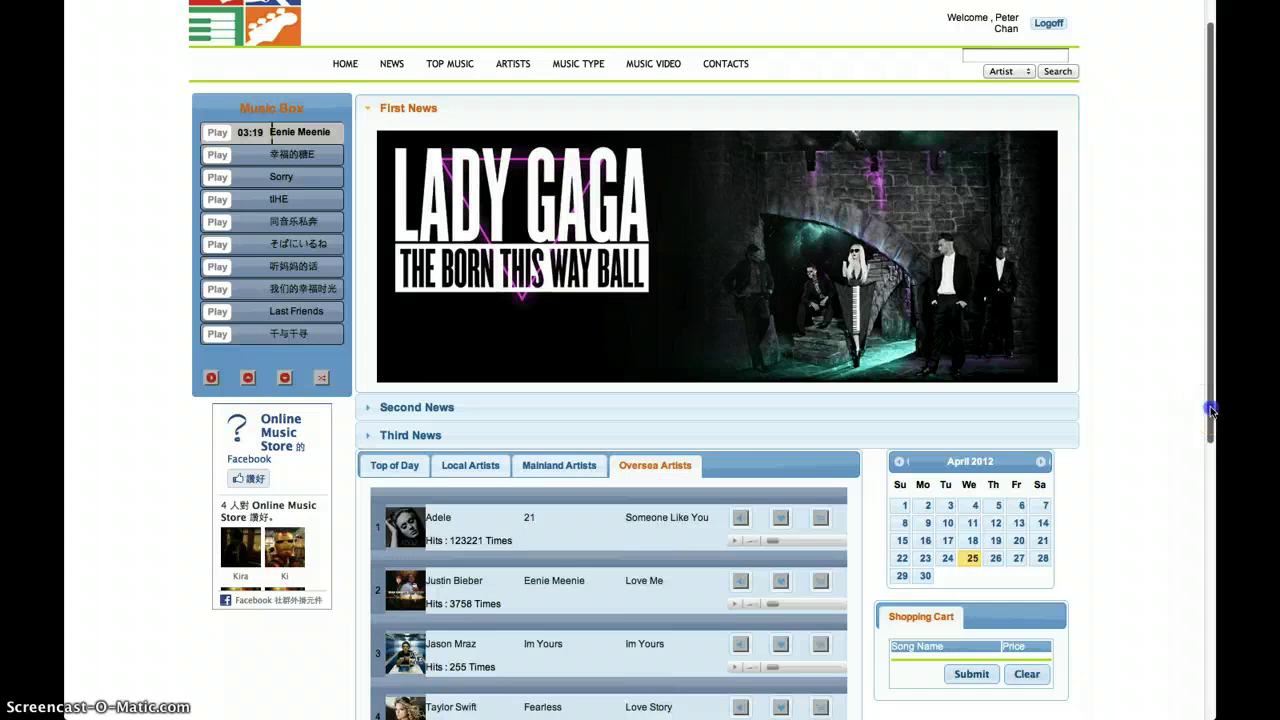
Step: Look through the Top Music and Artists categories and open the Oversea Female artists page
left_click_drag(1210, 410, 1215, 320)
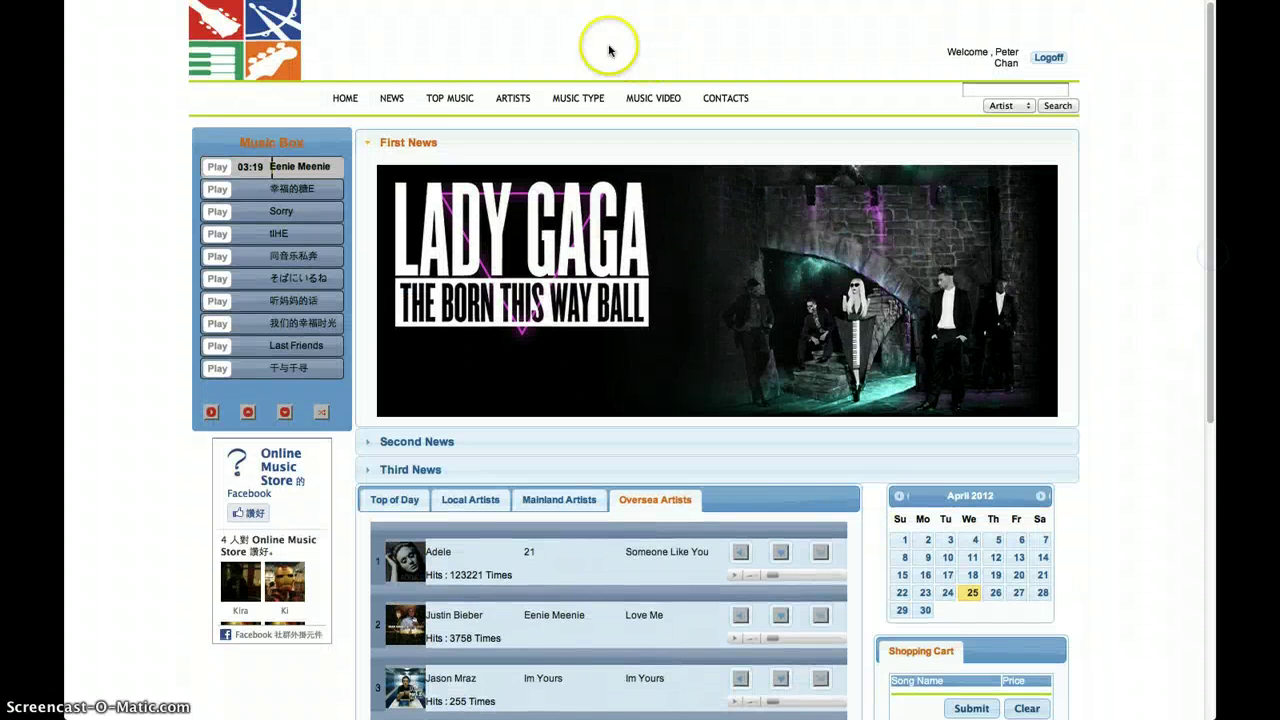
mouse_move(447, 102)
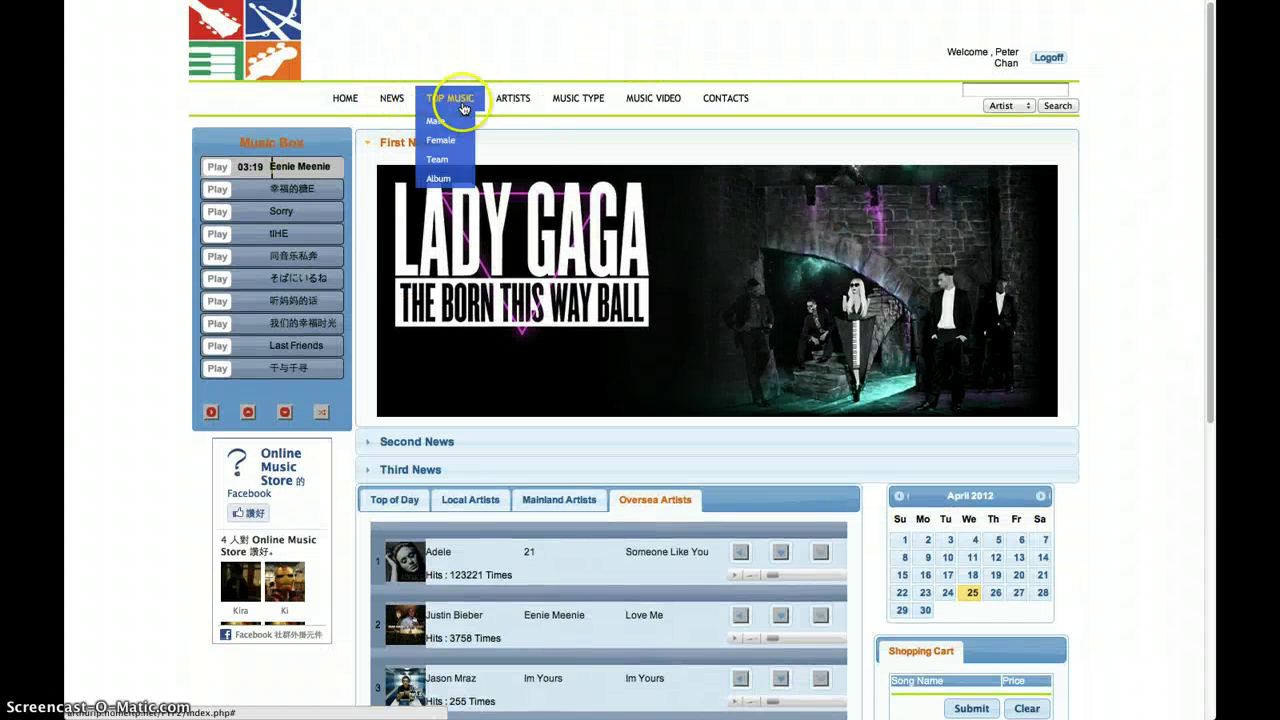
mouse_move(534, 113)
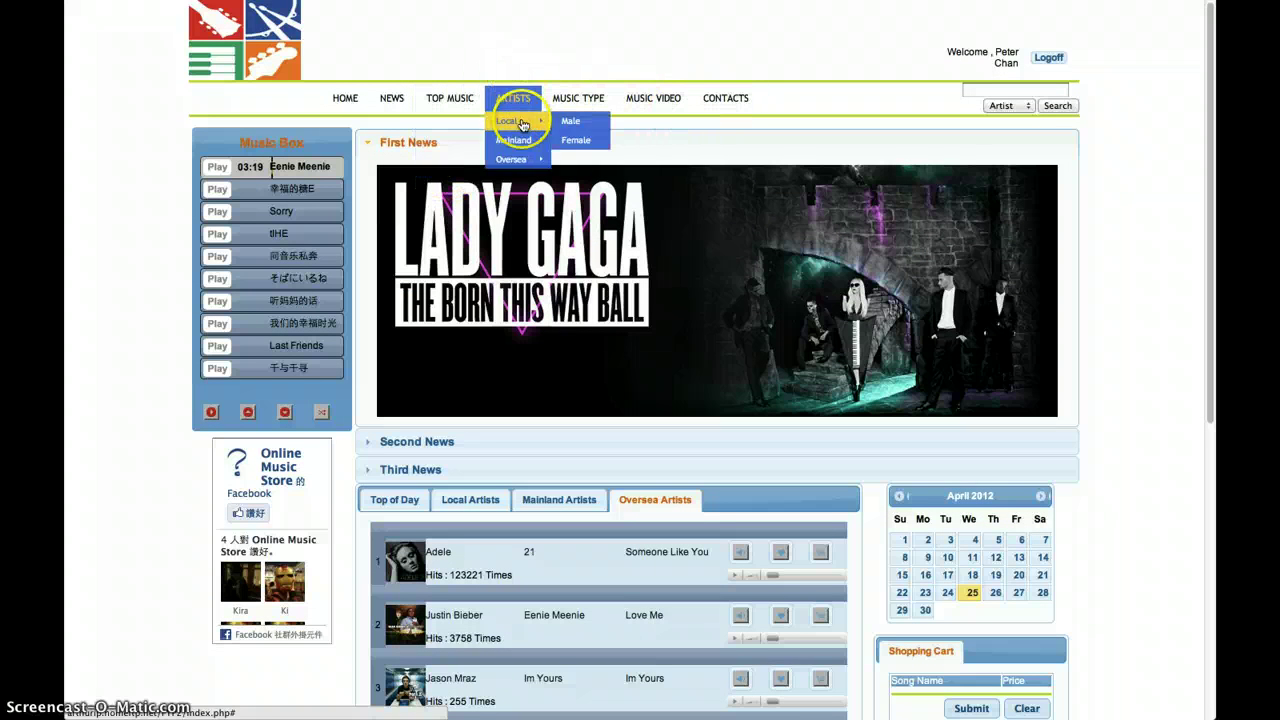
mouse_move(522, 158)
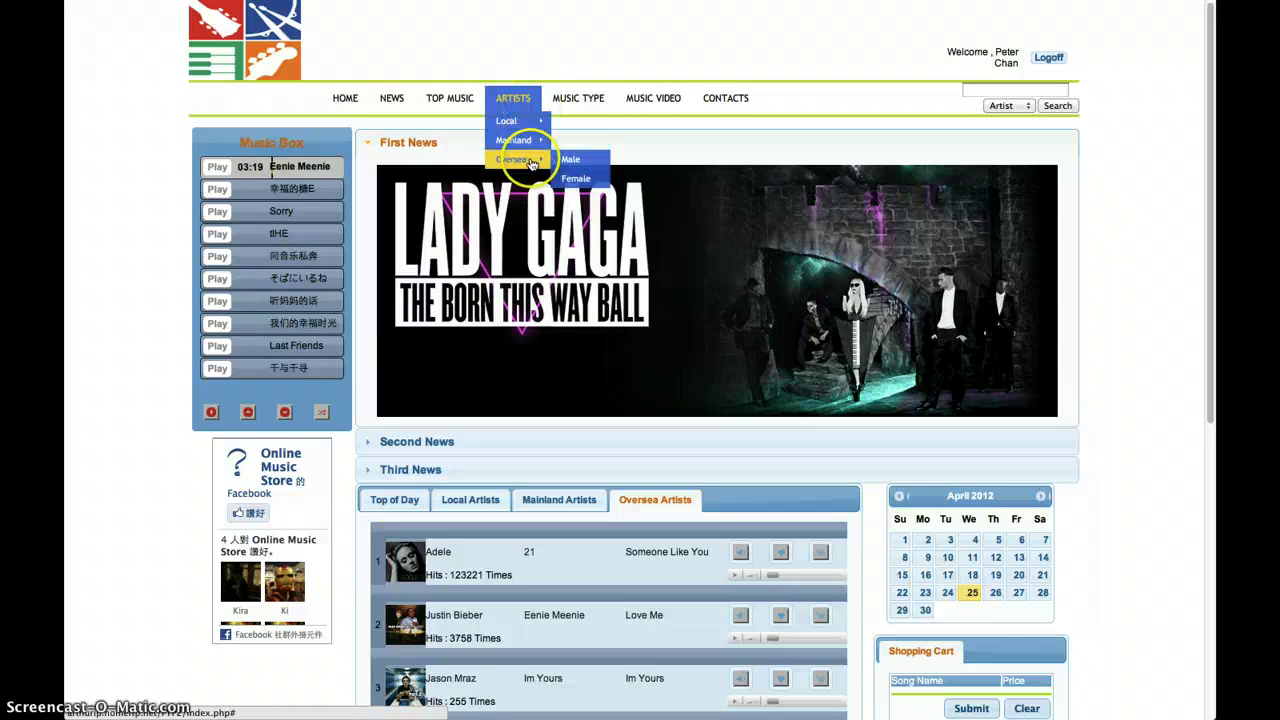
left_click(572, 182)
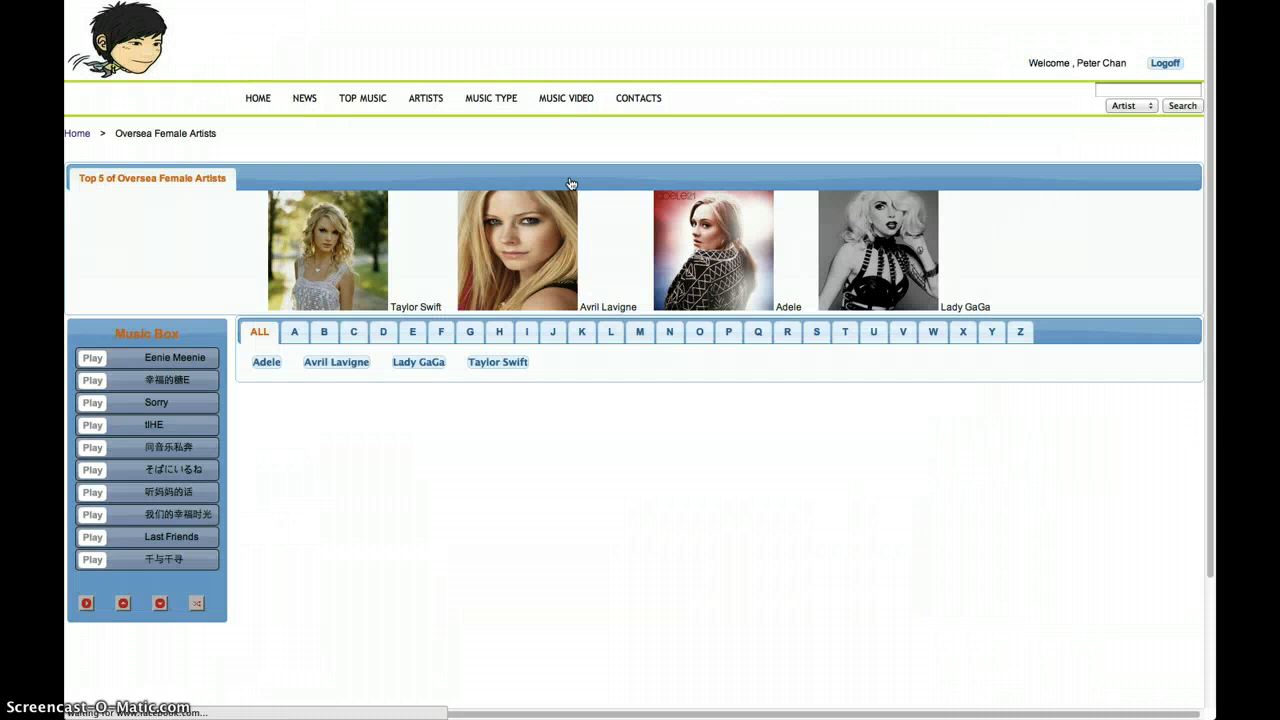
left_click(603, 272)
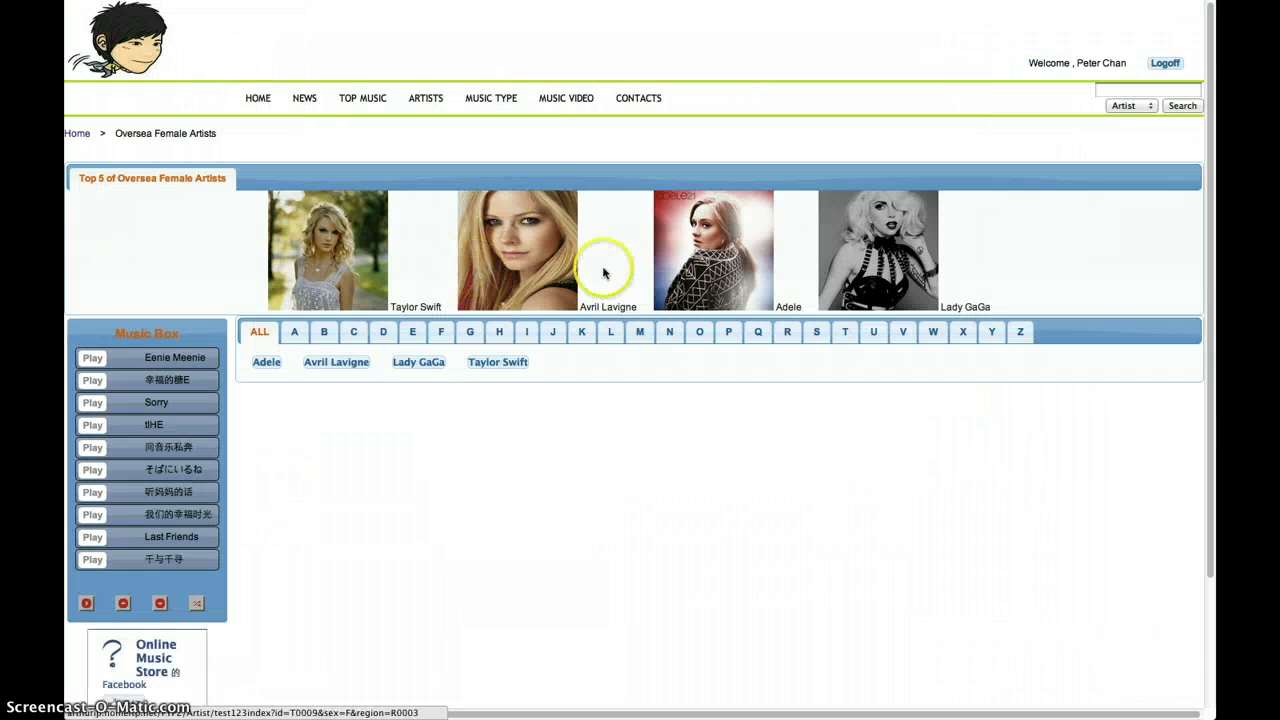
Step: Open Adele's artist page and view the song list of her album 21
left_click(273, 363)
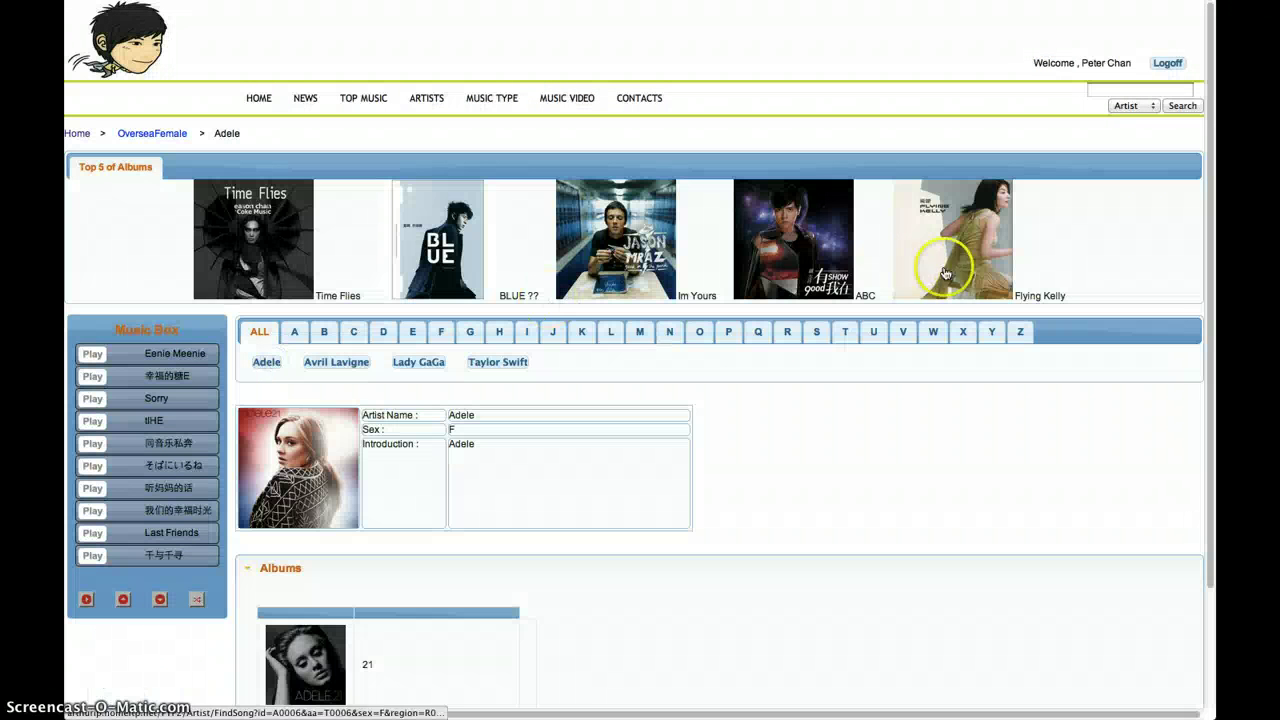
left_click_drag(1208, 210, 1216, 382)
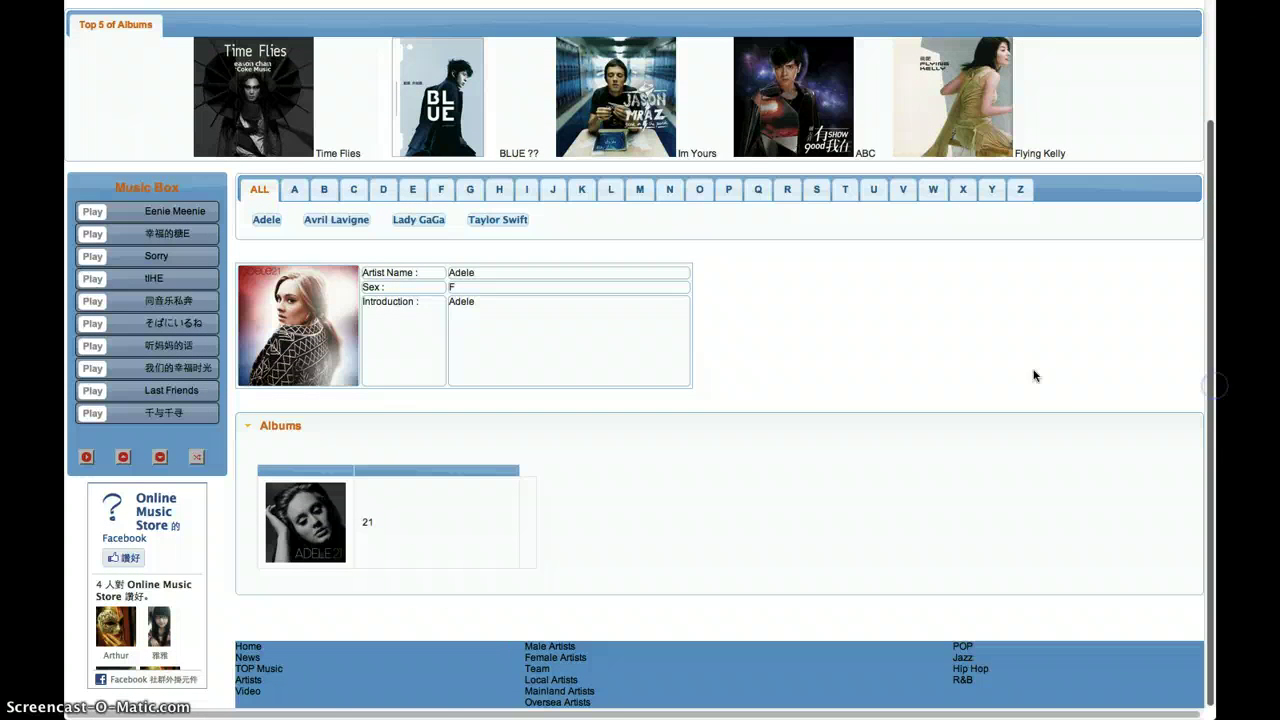
left_click(306, 520)
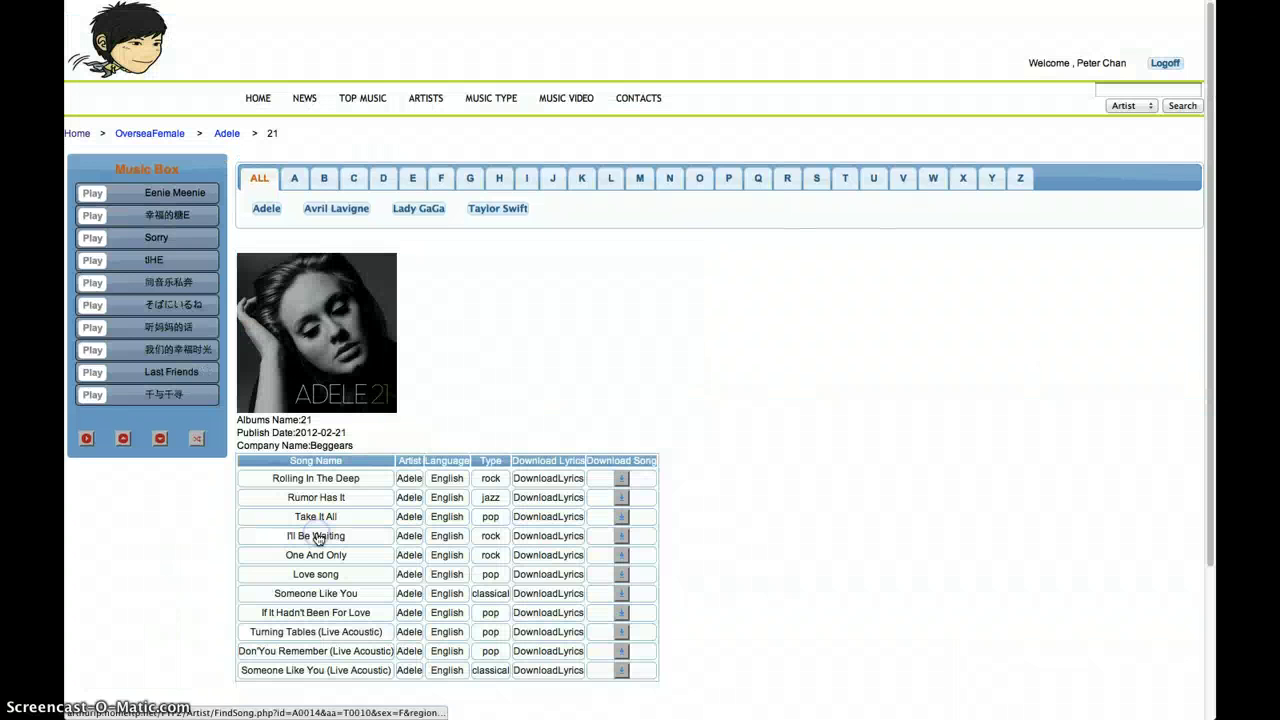
left_click(997, 355)
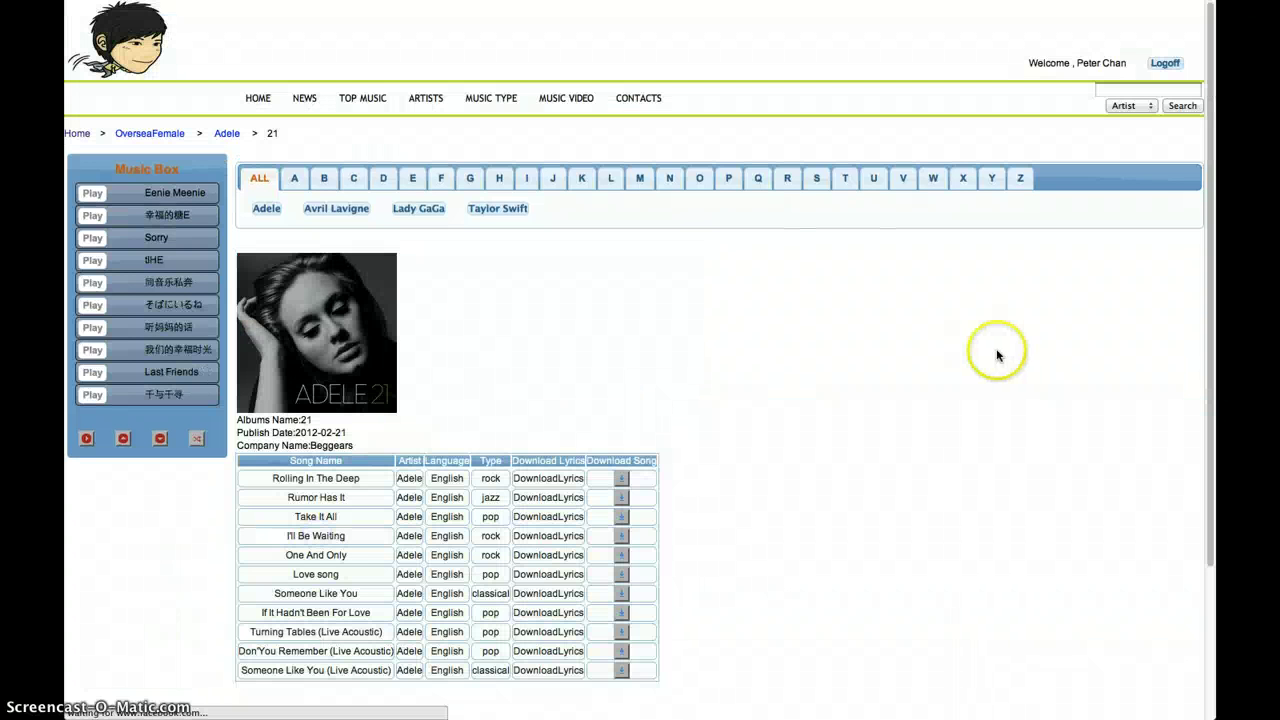
Step: View the lyrics of Rolling In The Deep from the album 21
left_click_drag(1209, 286, 1216, 385)
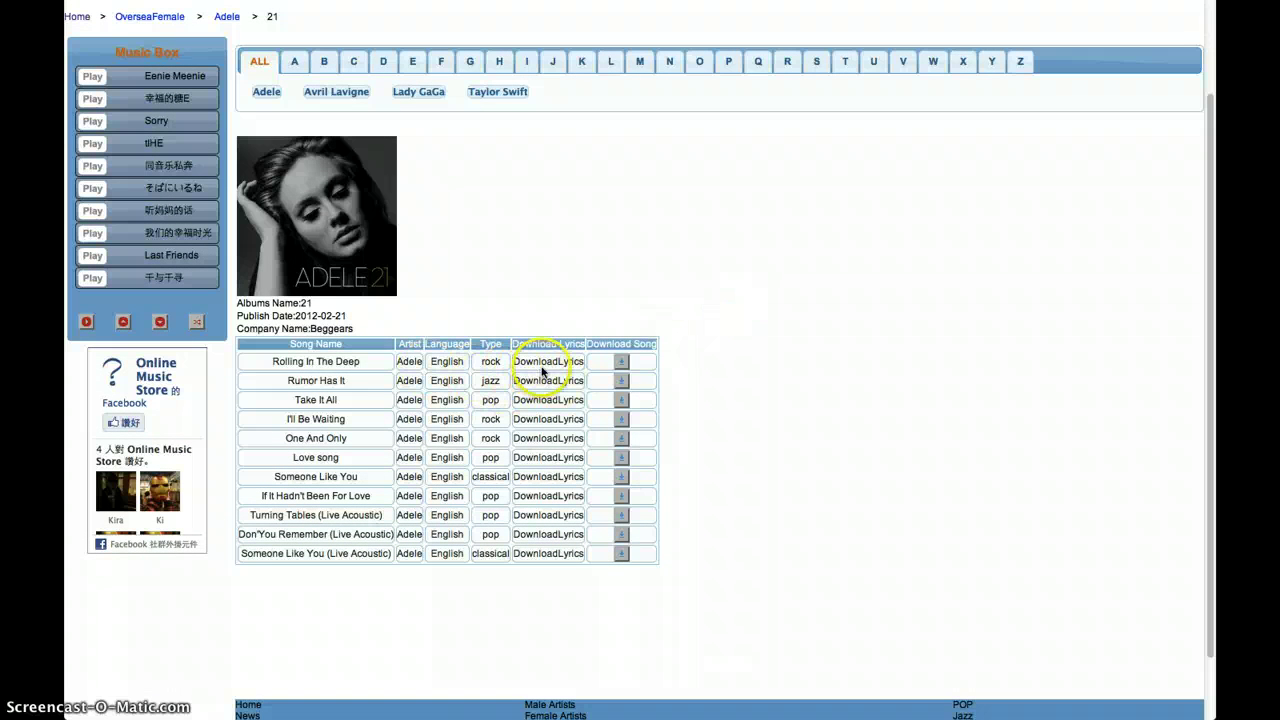
left_click(334, 361)
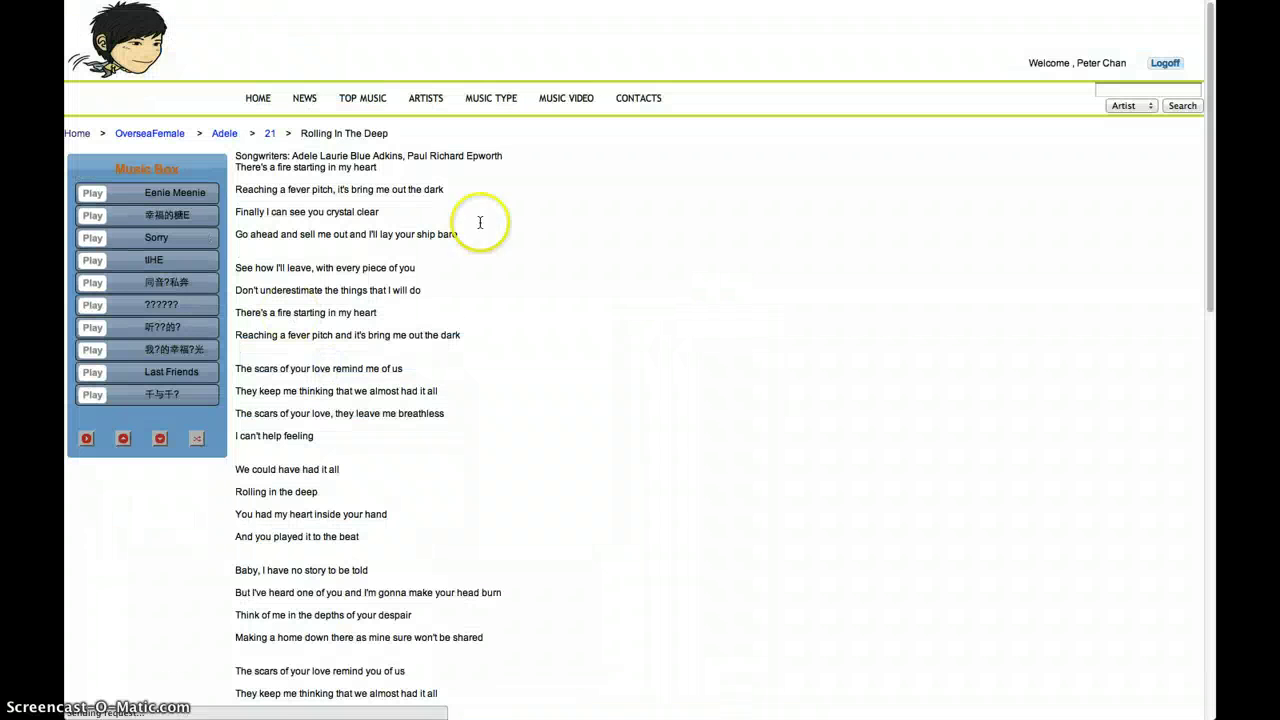
left_click_drag(1211, 266, 1209, 132)
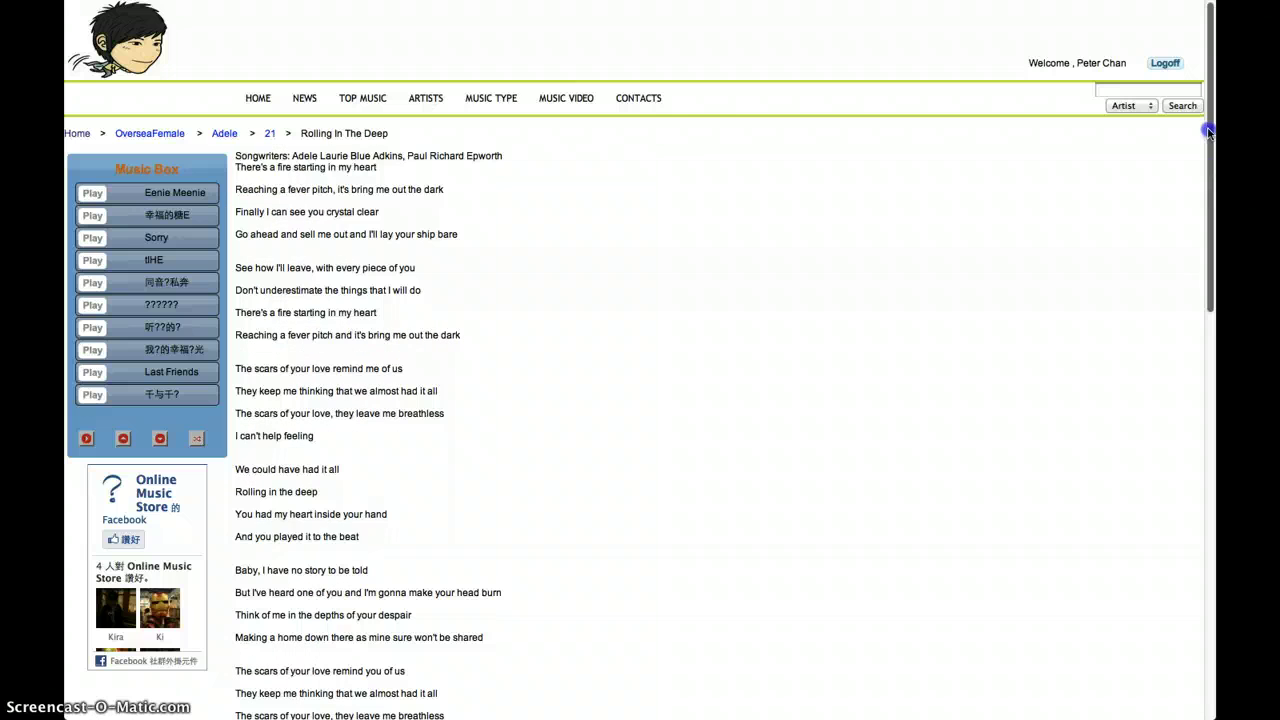